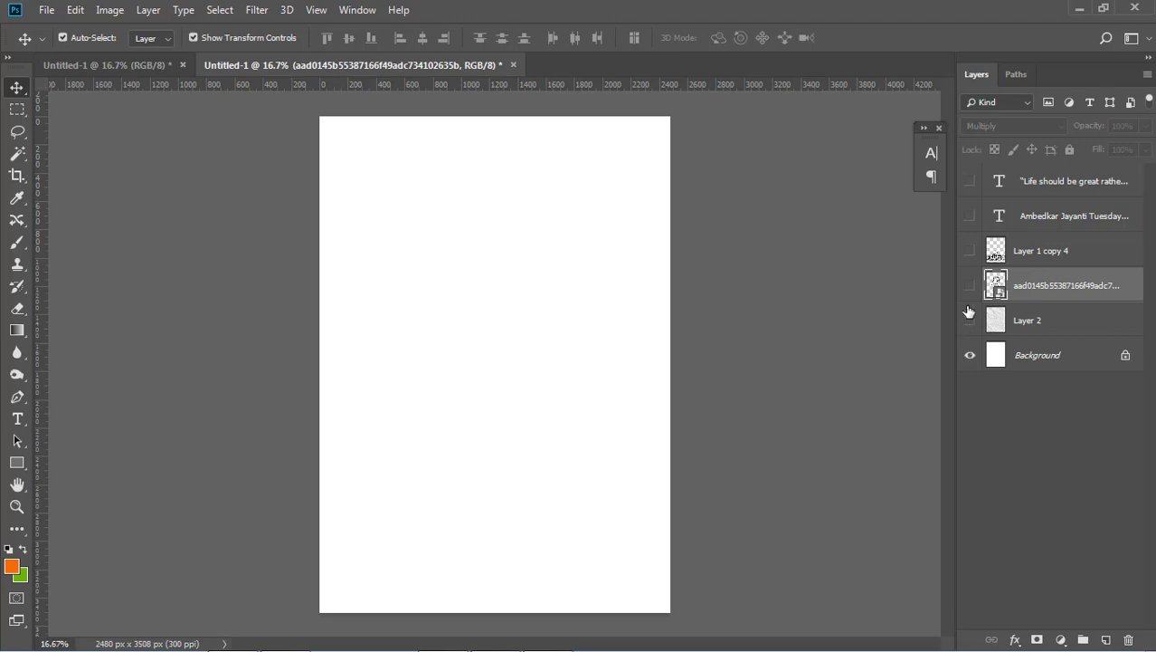
# Make the portrait sketch layer visible and select the portrait on the canvas
pyautogui.click(971, 284)
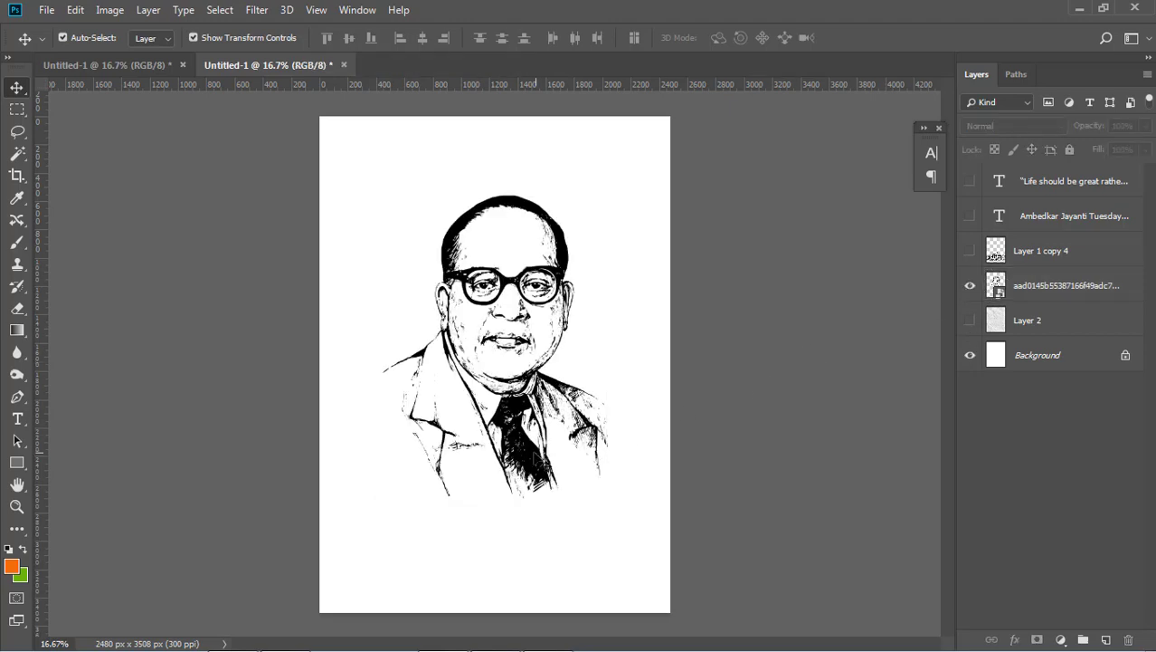
pyautogui.click(752, 396)
pyautogui.click(534, 450)
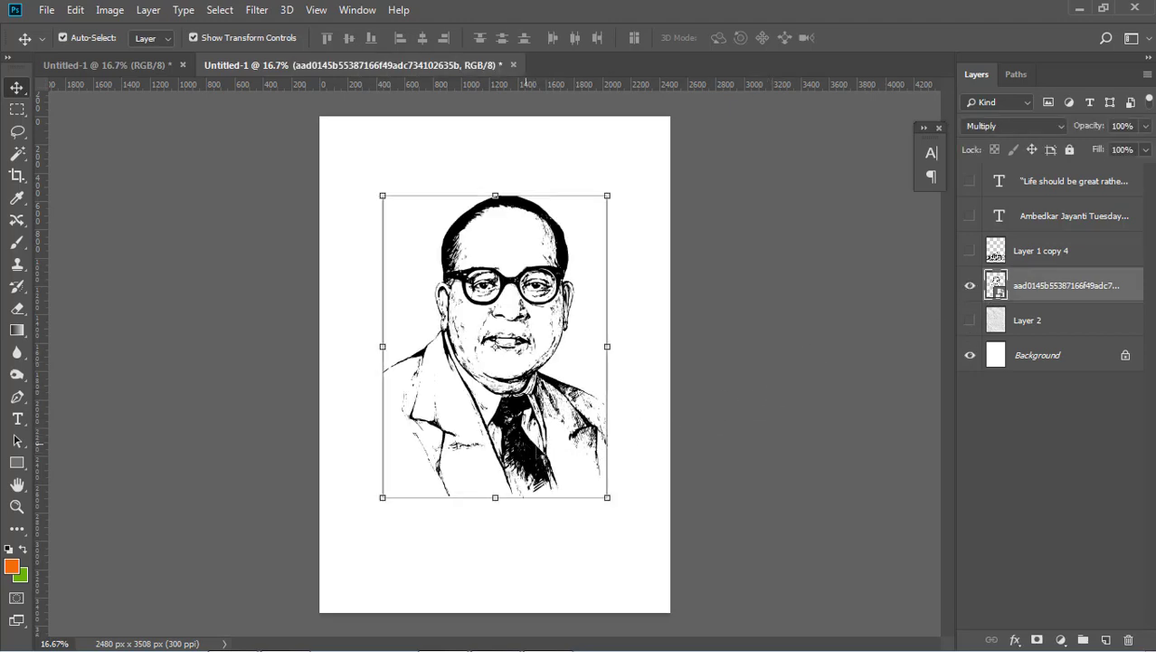
pyautogui.click(802, 381)
pyautogui.click(541, 452)
pyautogui.click(756, 383)
pyautogui.click(533, 453)
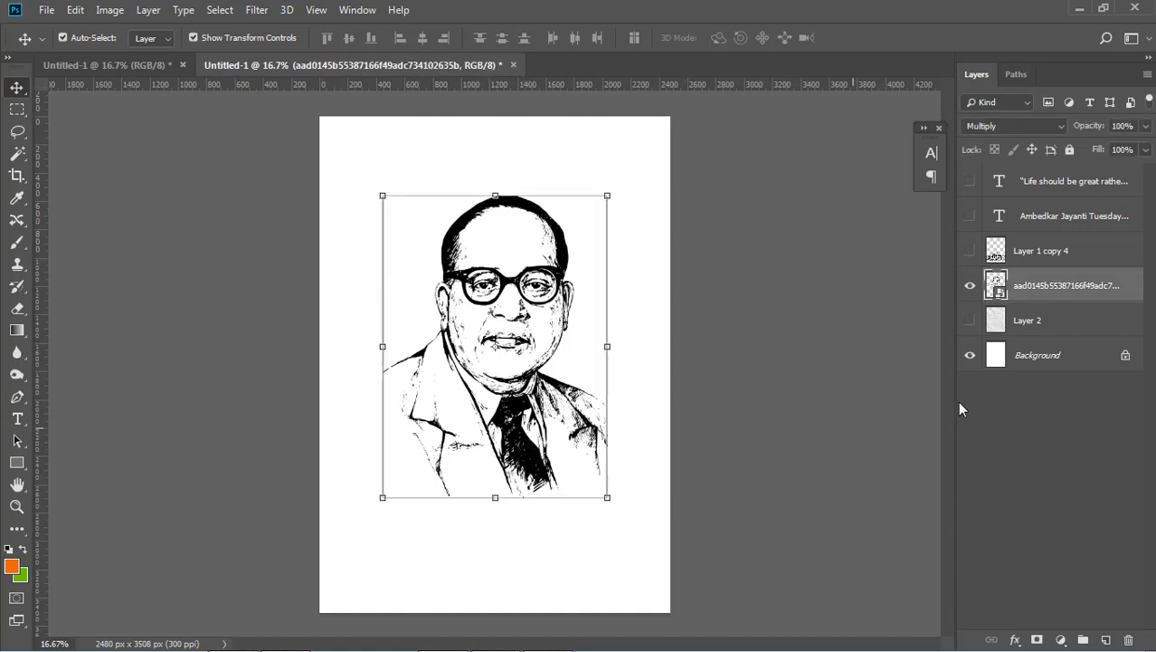
# Make the crumpled paper texture layer, Layer 2, visible behind the portrait
pyautogui.click(987, 324)
pyautogui.click(970, 321)
pyautogui.click(754, 366)
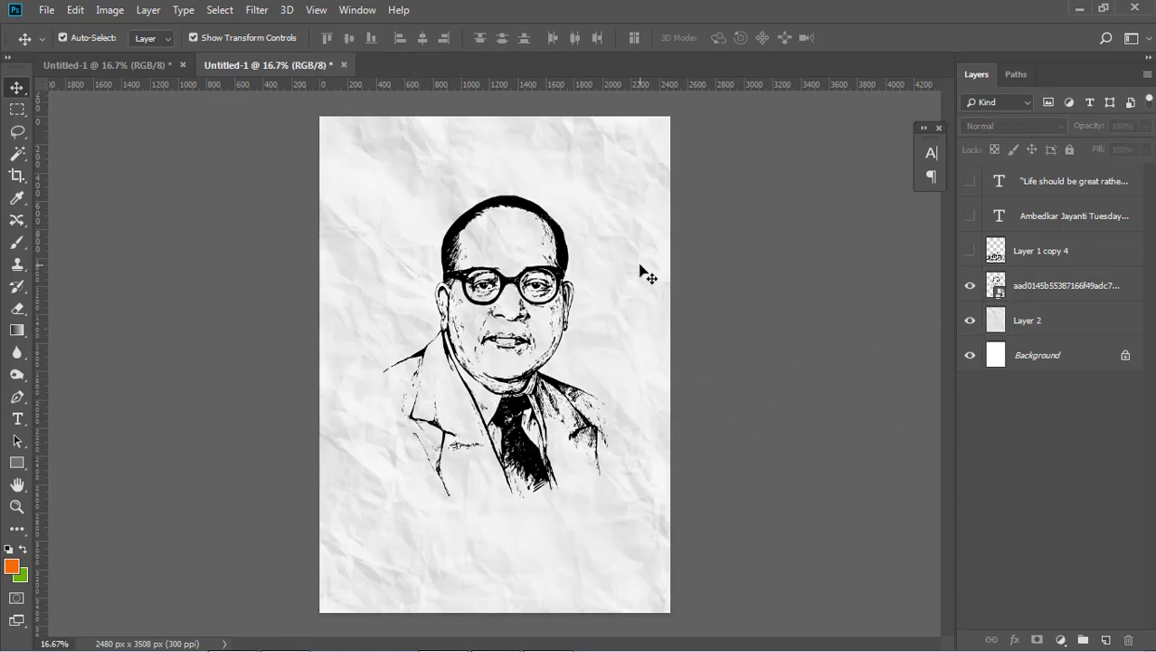
# Switch the paper texture layer's blend mode to Normal for comparison and restore it to Multiply
pyautogui.click(648, 275)
pyautogui.click(1041, 127)
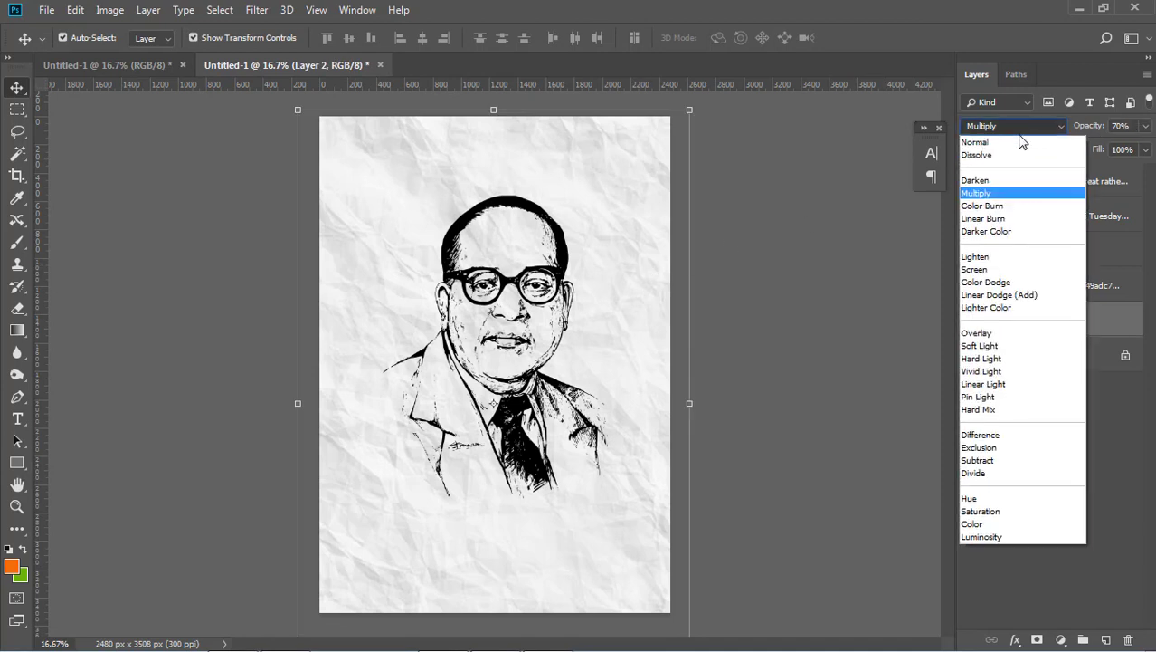
pyautogui.click(1003, 143)
pyautogui.click(1001, 131)
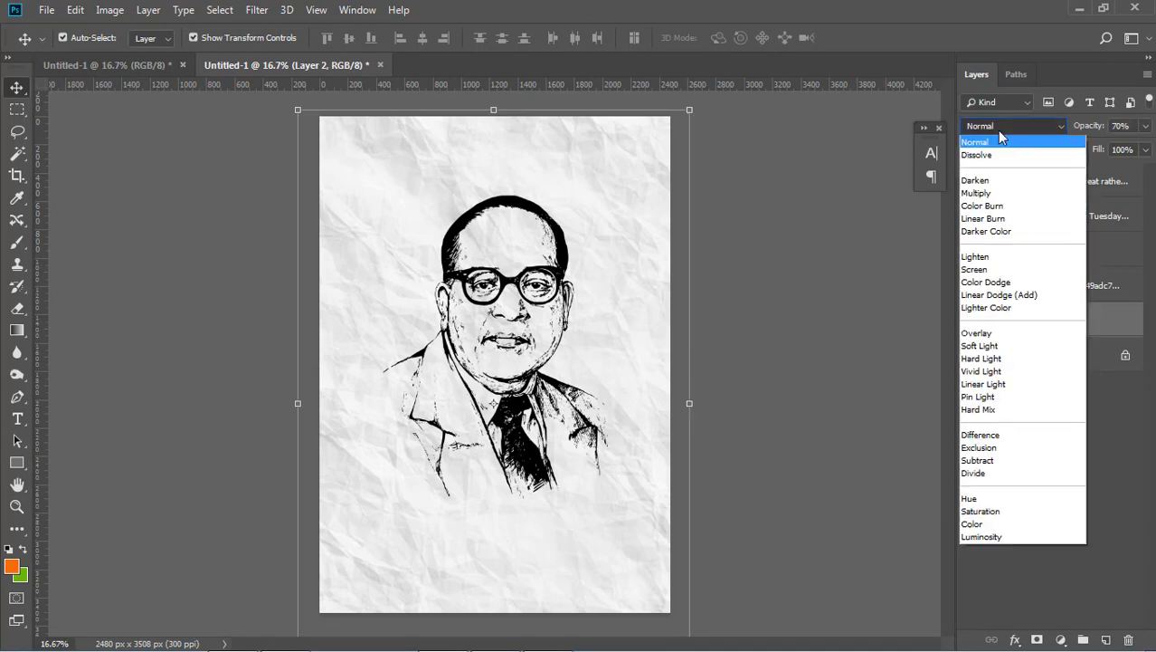
pyautogui.click(977, 193)
pyautogui.click(821, 320)
pyautogui.click(641, 282)
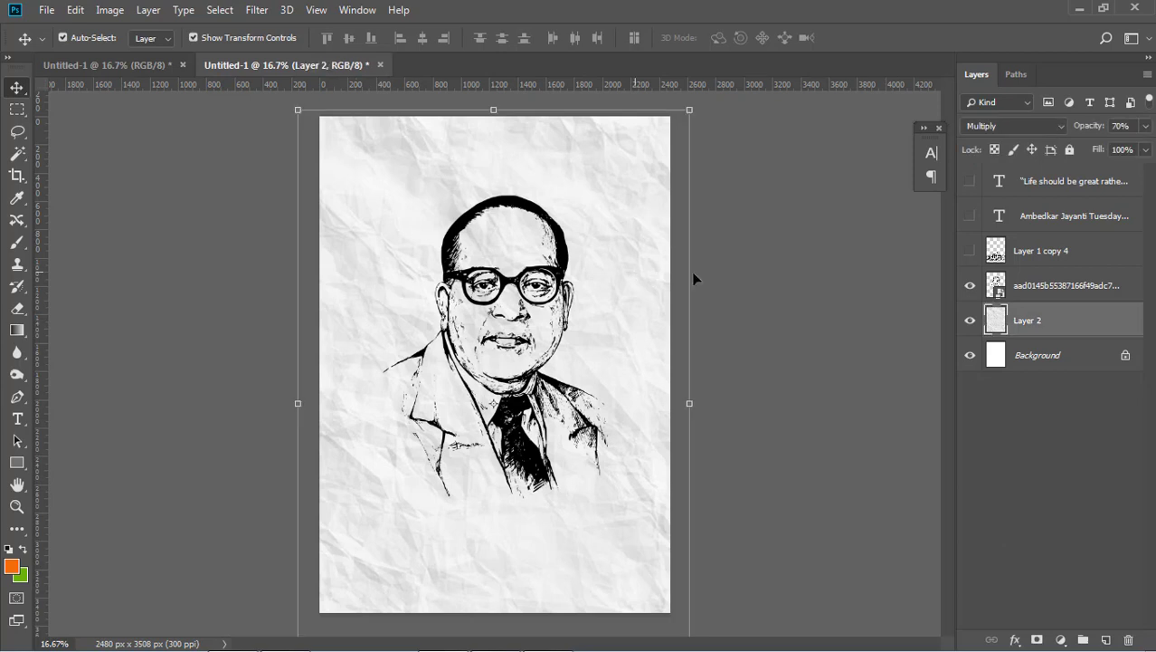
pyautogui.click(844, 291)
# Make the building sketch layer, Layer 1 copy 4, visible in front of the portrait
pyautogui.click(969, 251)
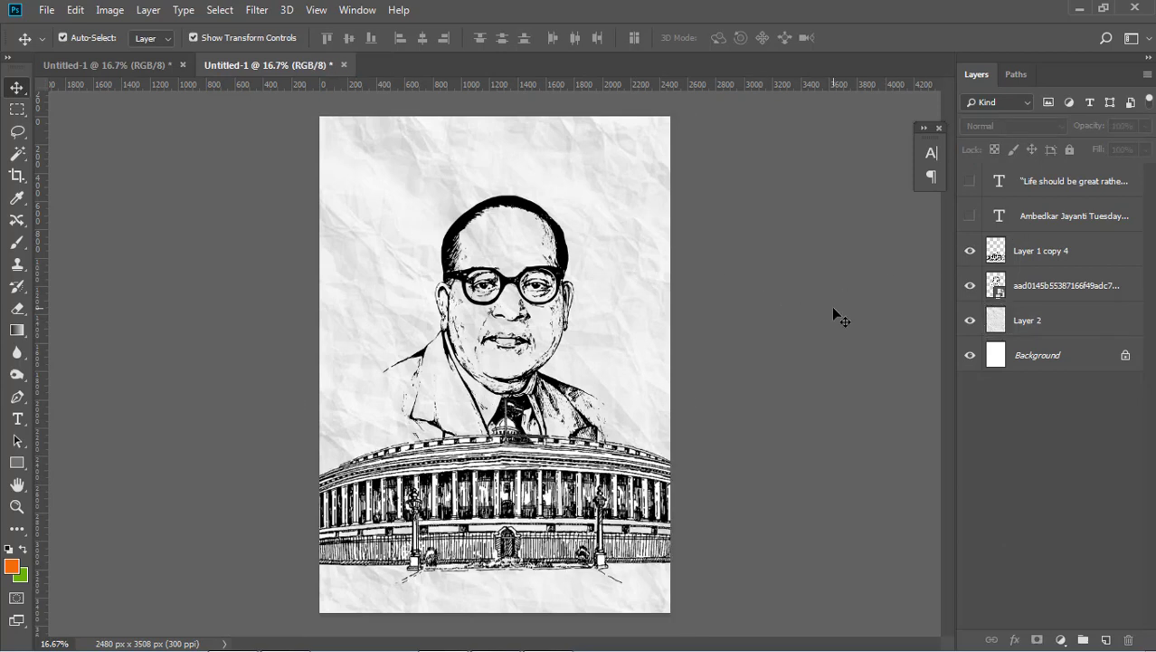
pyautogui.click(561, 498)
pyautogui.click(819, 416)
pyautogui.hotkey('ctrl', 'z')
pyautogui.click(827, 422)
pyautogui.hotkey('ctrl', 'z')
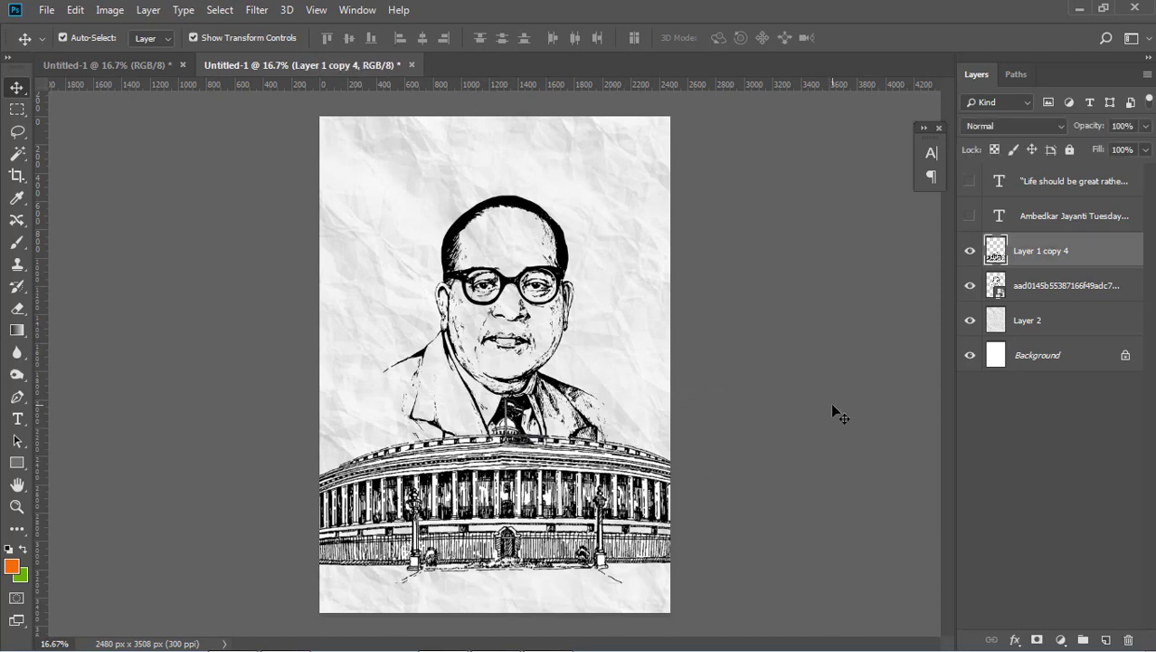
pyautogui.click(831, 413)
# Try the Multiply blend mode on the building layer and return it to Normal
pyautogui.click(988, 255)
pyautogui.click(986, 133)
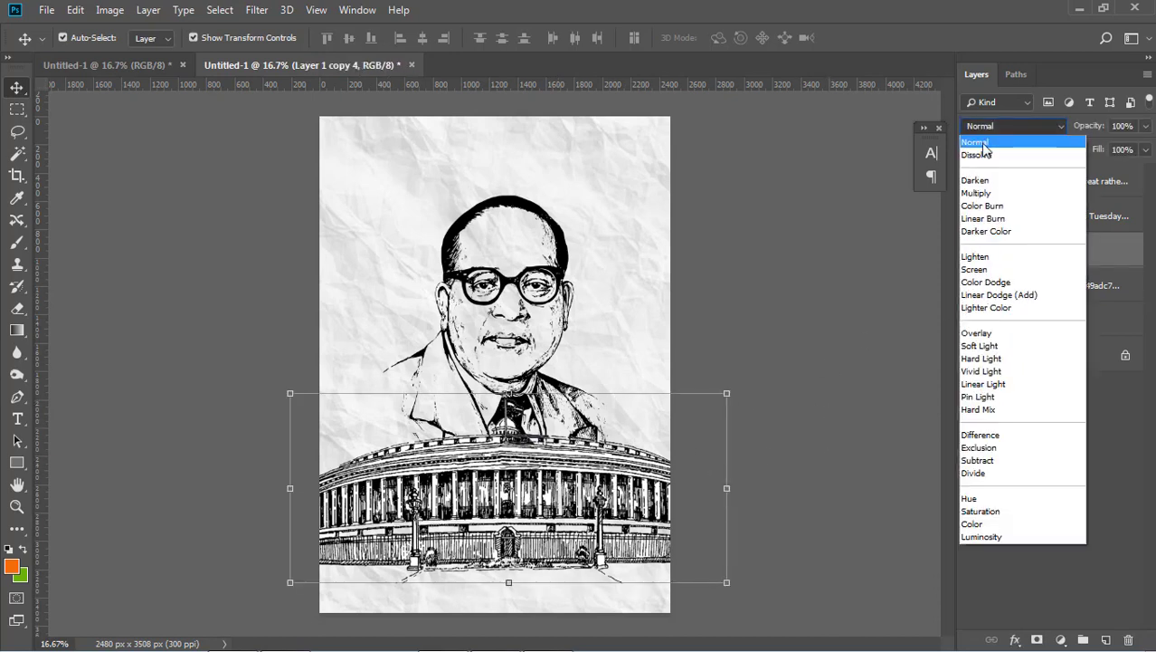
pyautogui.click(983, 189)
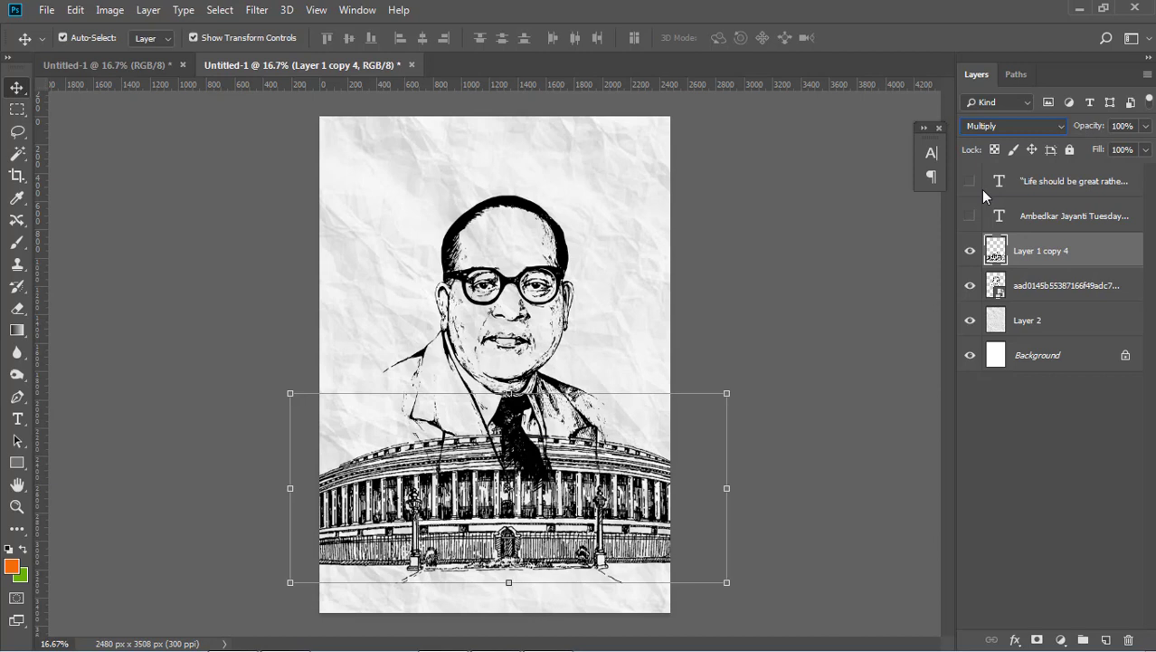
pyautogui.click(992, 131)
pyautogui.click(987, 142)
pyautogui.click(798, 289)
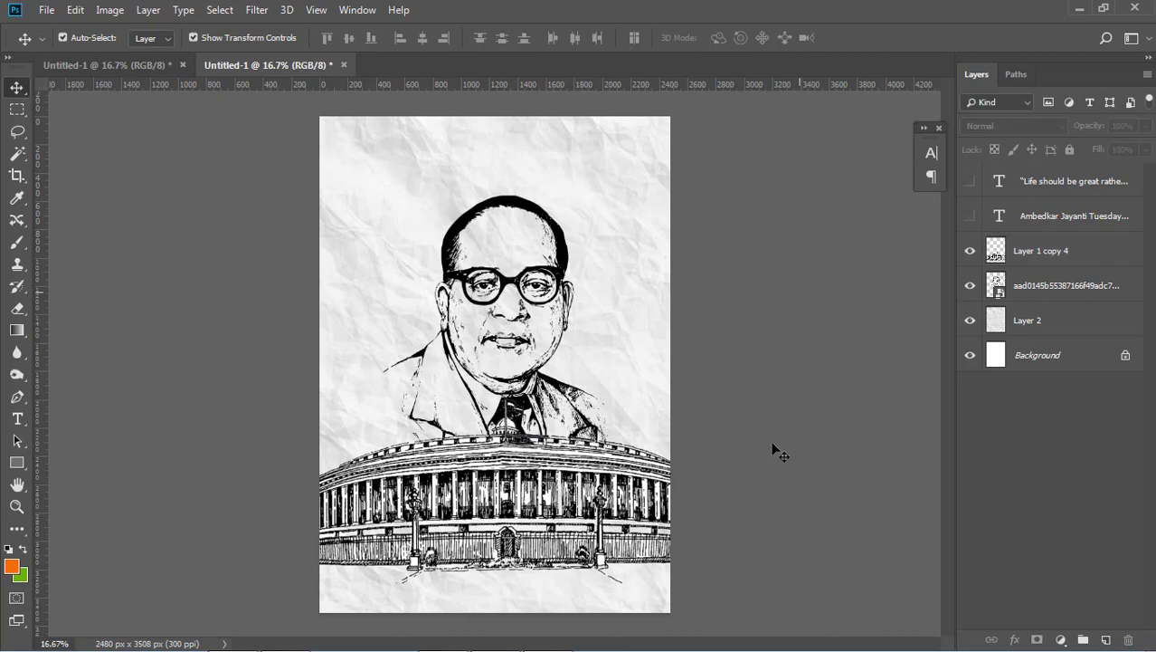
pyautogui.click(575, 452)
pyautogui.click(812, 330)
pyautogui.click(580, 242)
pyautogui.click(787, 315)
# Create a new empty layer and choose the rough-edged 1700 px brush for the Brush tool
pyautogui.click(1108, 640)
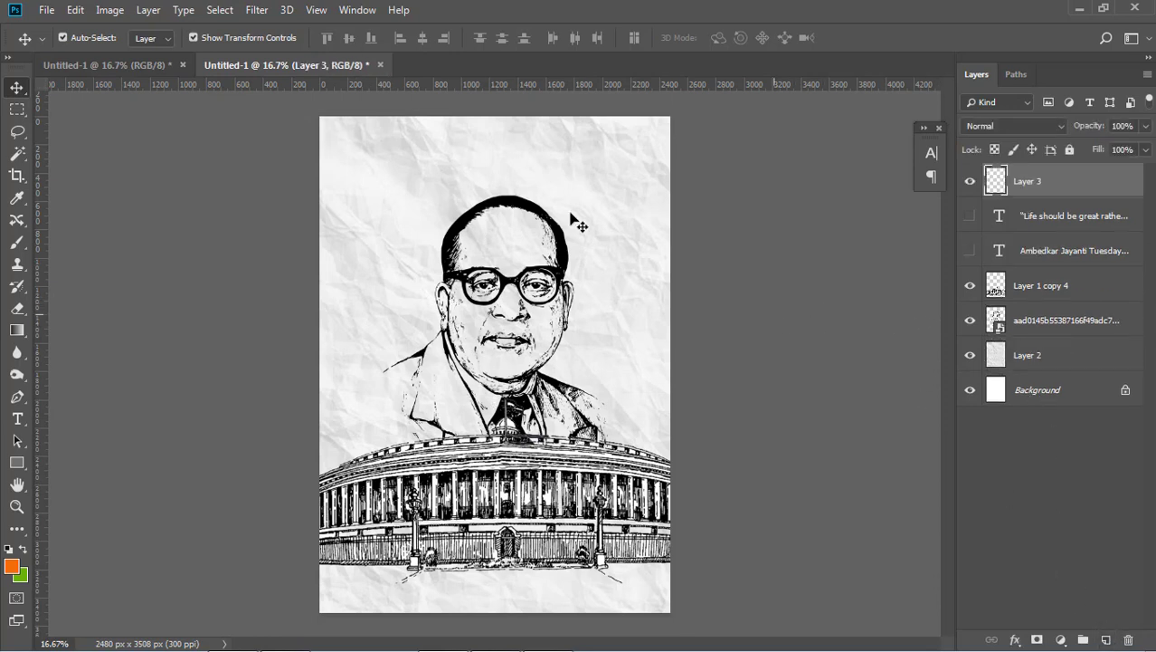
pyautogui.click(17, 241)
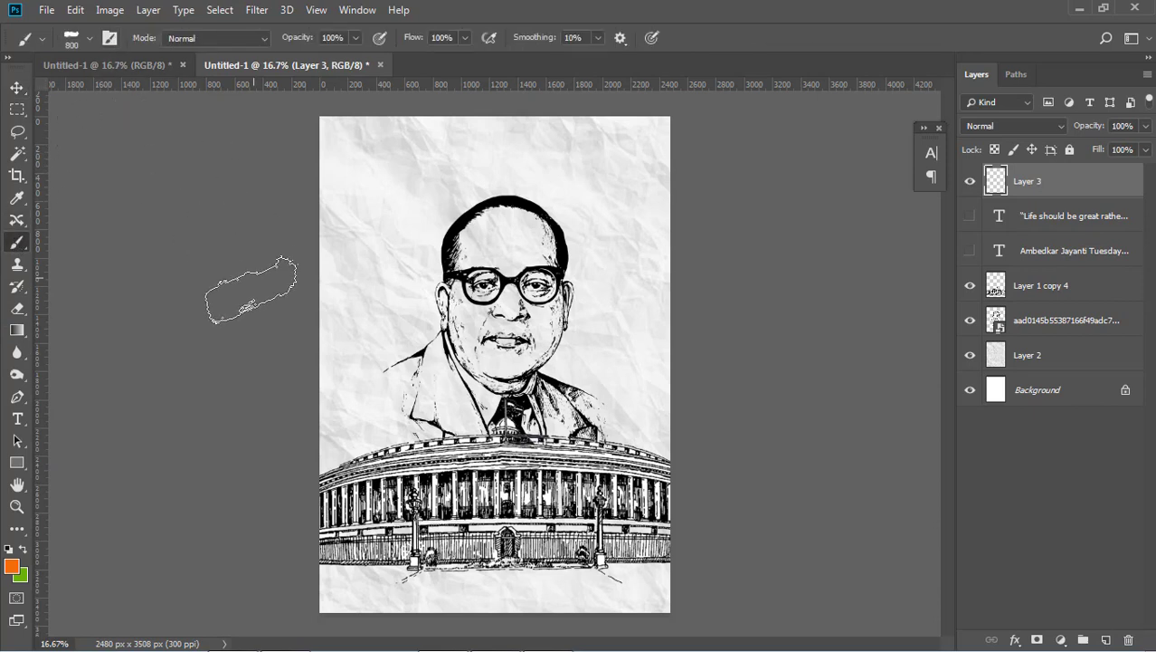
pyautogui.click(91, 41)
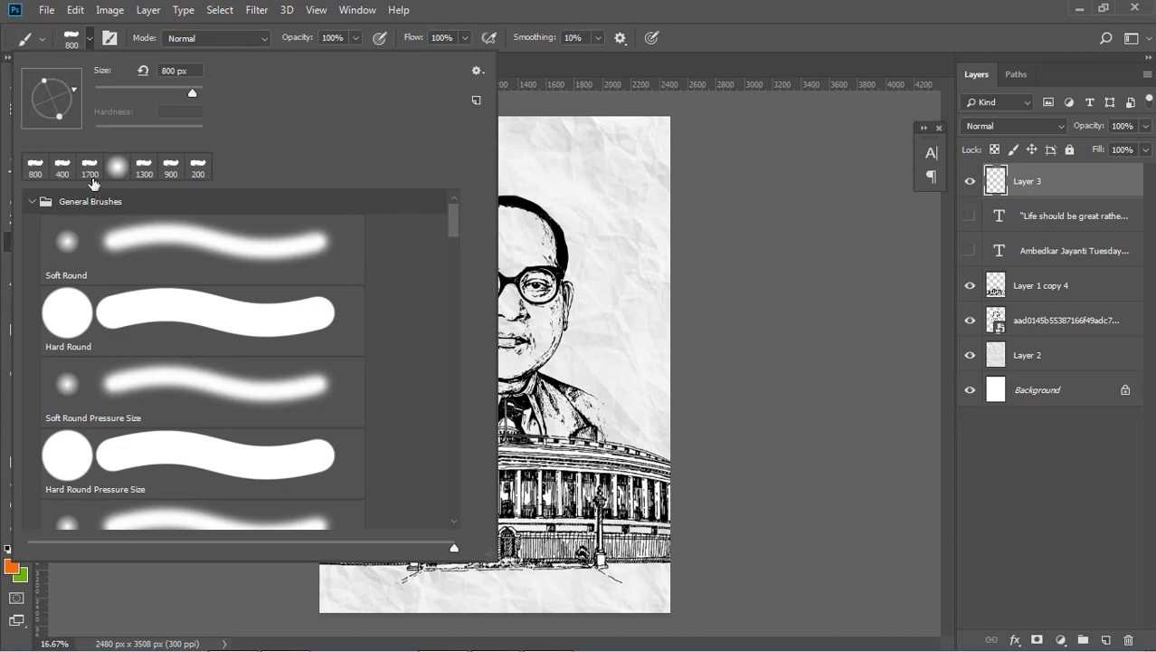
pyautogui.click(90, 172)
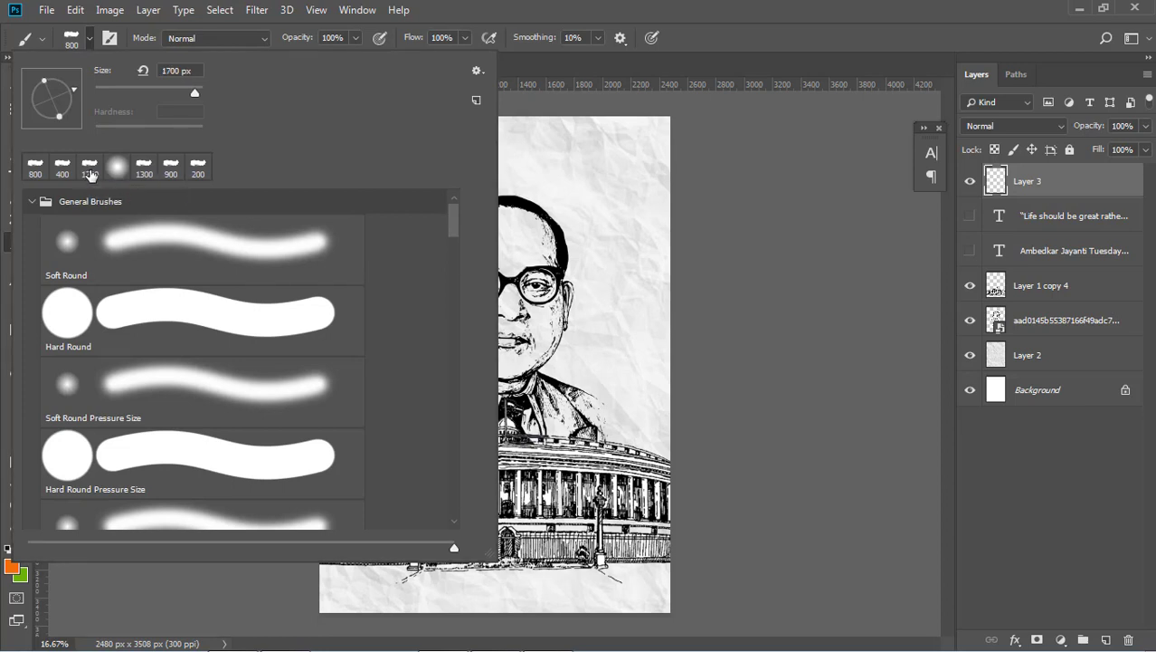
pyautogui.click(91, 37)
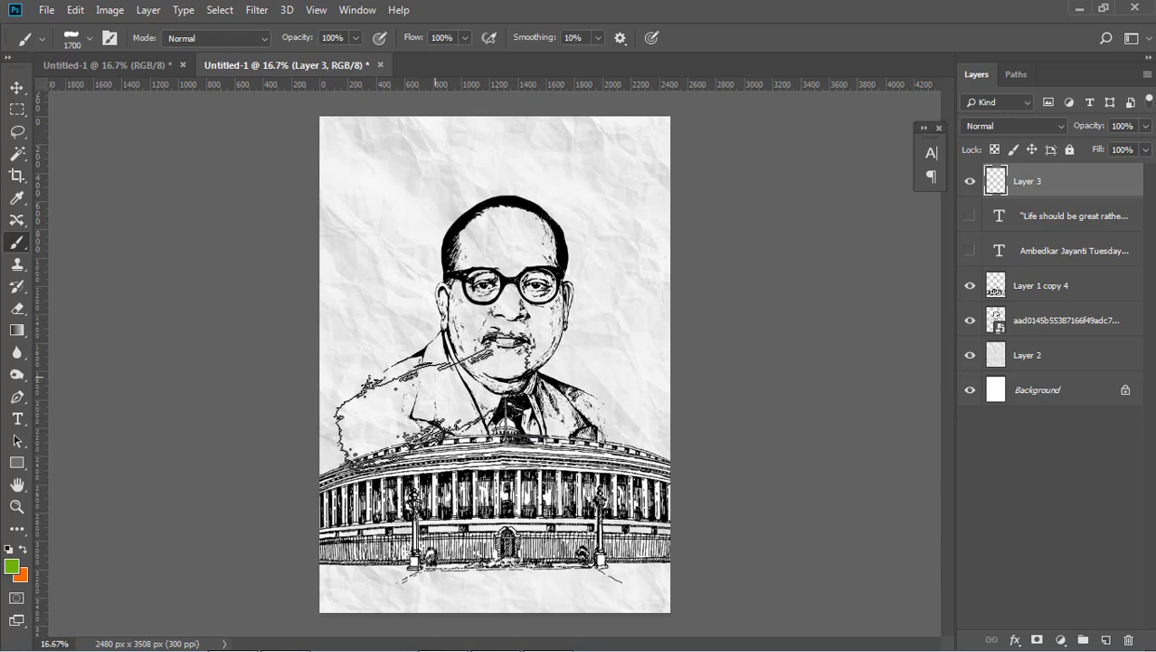
# Paint a broad green diagonal stroke on Layer 3 across the lower face and shoulders
pyautogui.moveTo(417, 403); pyautogui.dragTo(449, 396)
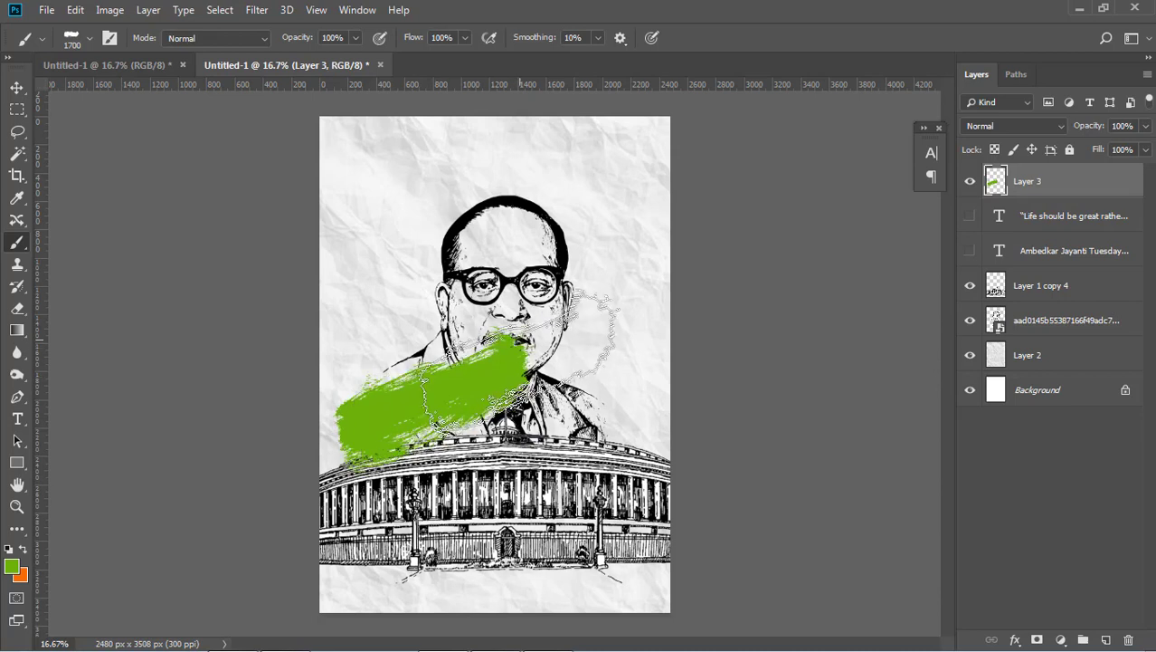
pyautogui.moveTo(520, 358); pyautogui.dragTo(568, 333)
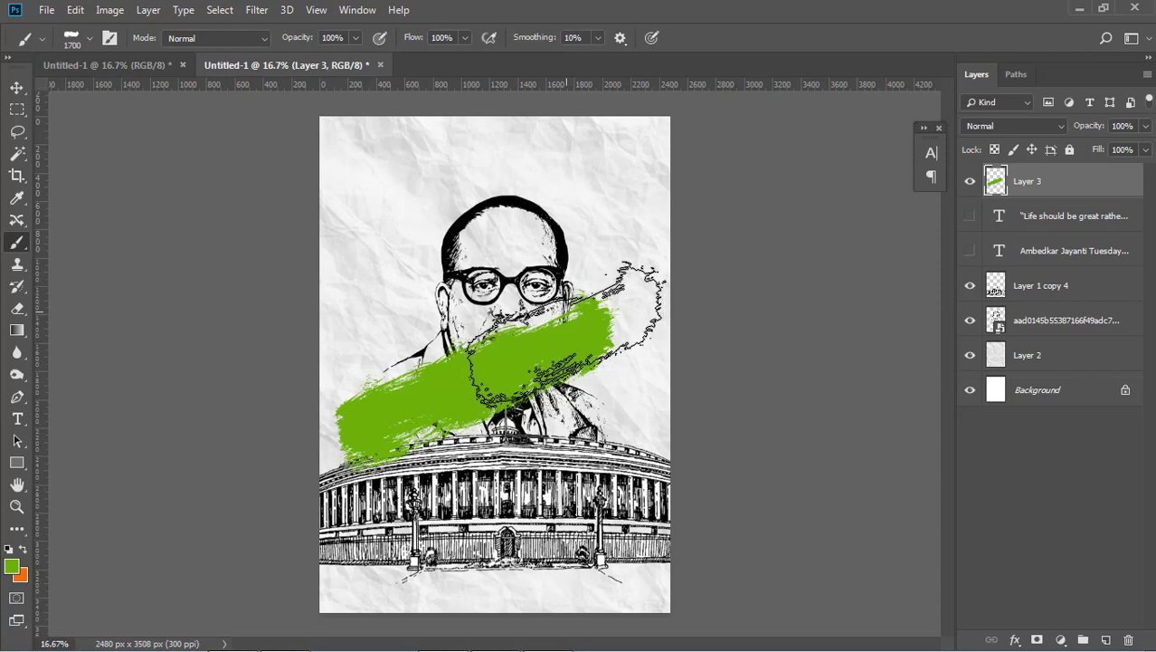
pyautogui.click(568, 333)
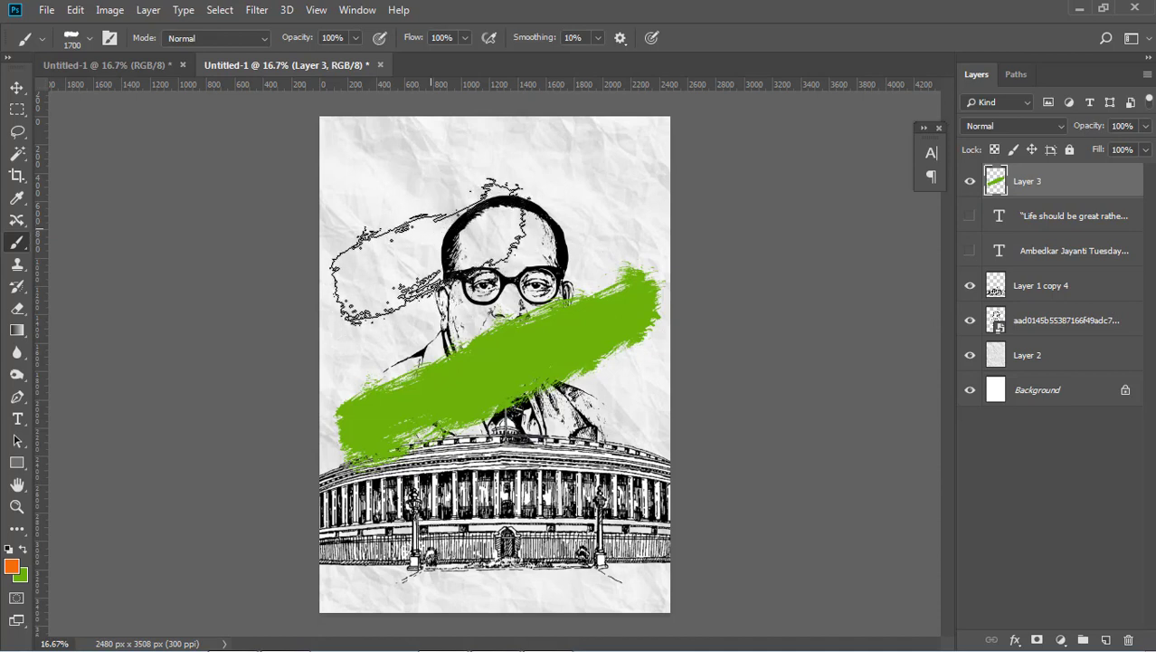
# Paint a matching orange diagonal stroke across the top of the head and move Layer 3 directly beneath the portrait layer
pyautogui.click(430, 249)
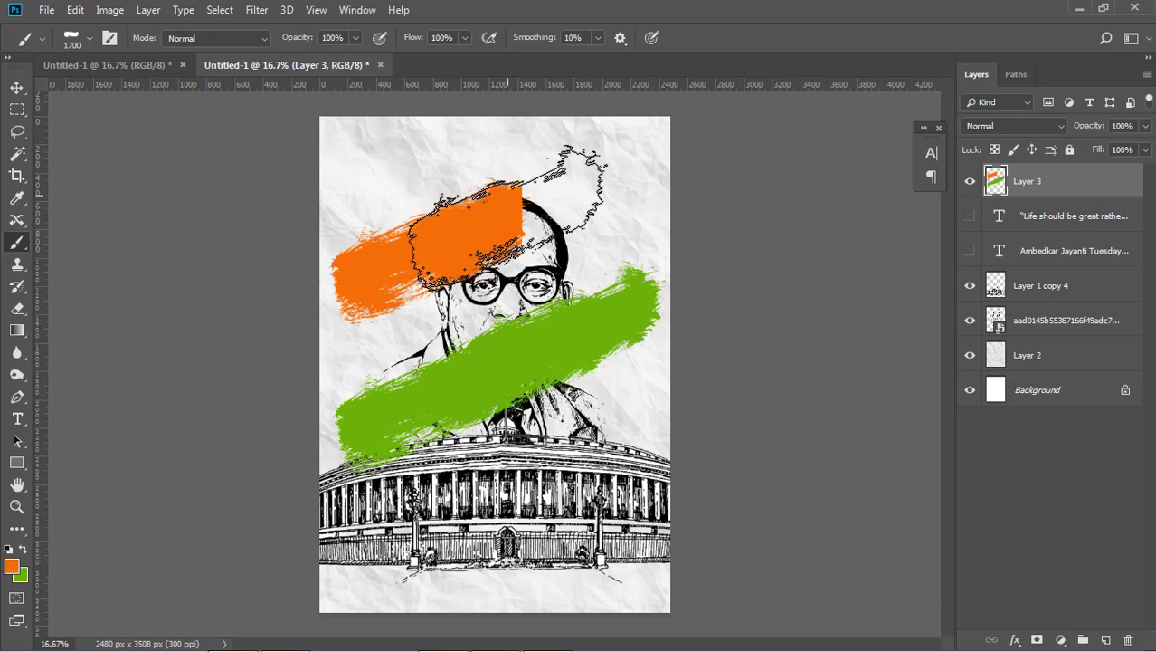
pyautogui.click(507, 216)
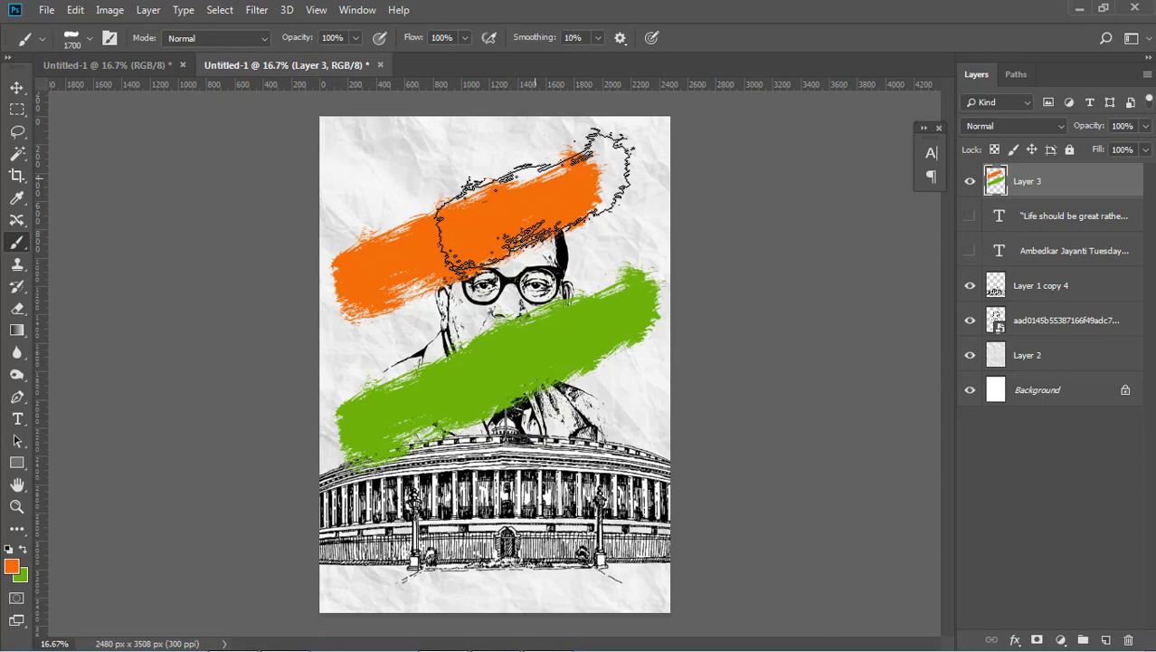
pyautogui.click(535, 200)
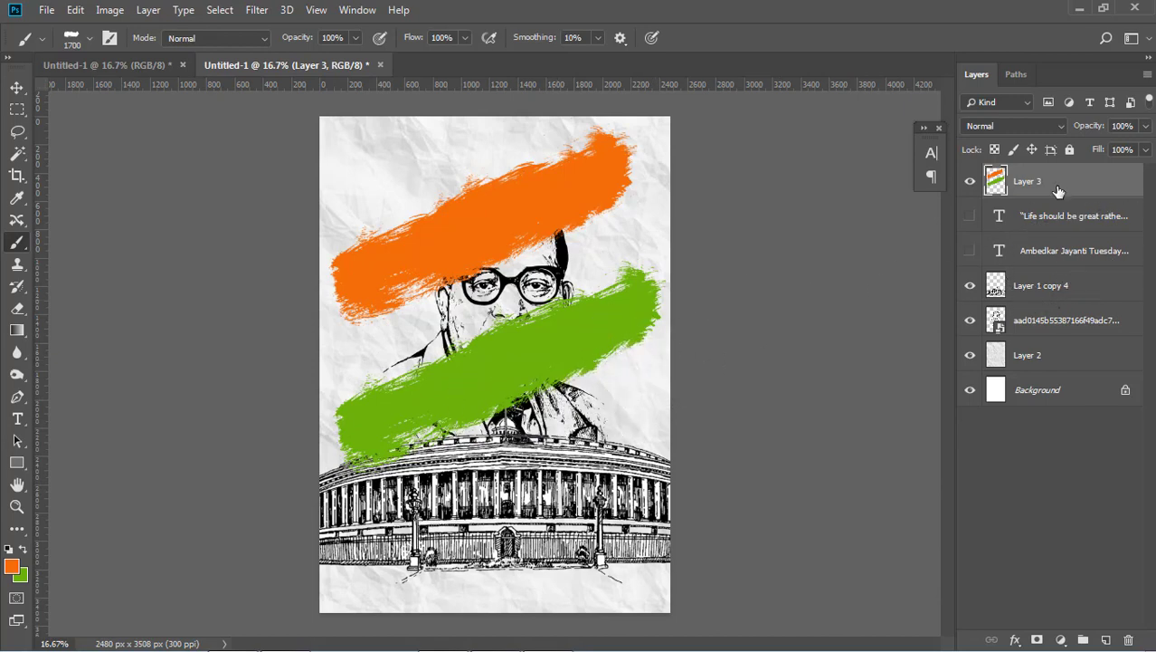
pyautogui.moveTo(1059, 190); pyautogui.dragTo(1050, 333)
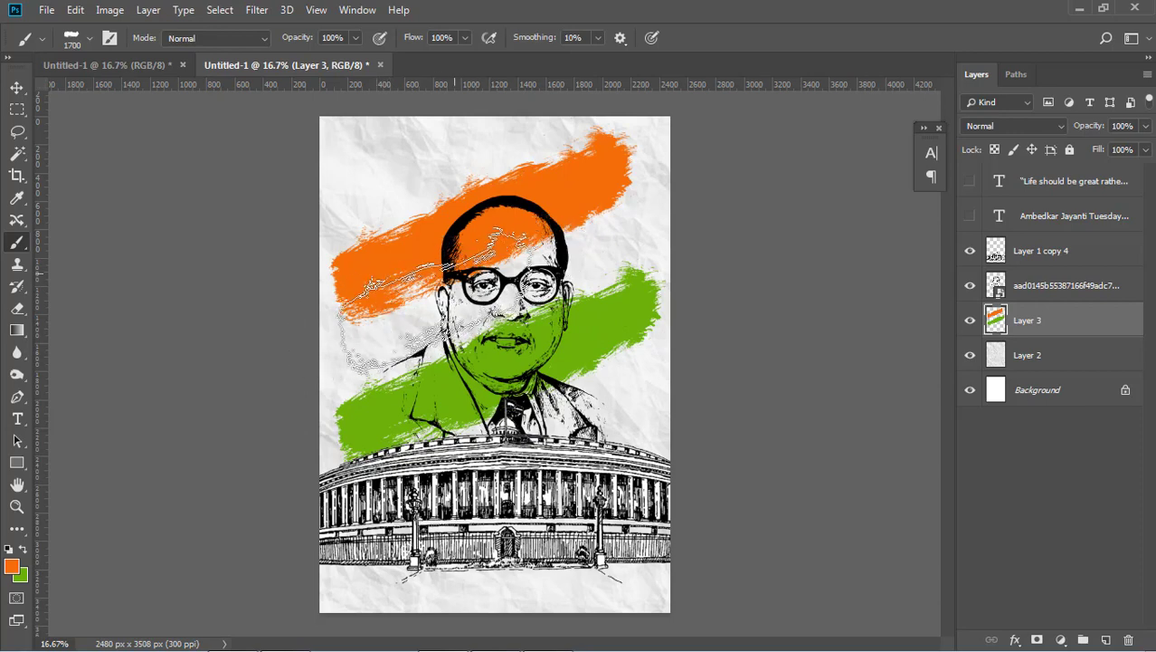
# Reduce the brush size to 600 px and thicken the lower edge of the orange stroke at both ends
pyautogui.press('[')
pyautogui.press('[')
pyautogui.press('[')
pyautogui.press('[')
pyautogui.press('[')
pyautogui.press('[')
pyautogui.press('[')
pyautogui.press('[')
pyautogui.press('[')
pyautogui.press('[')
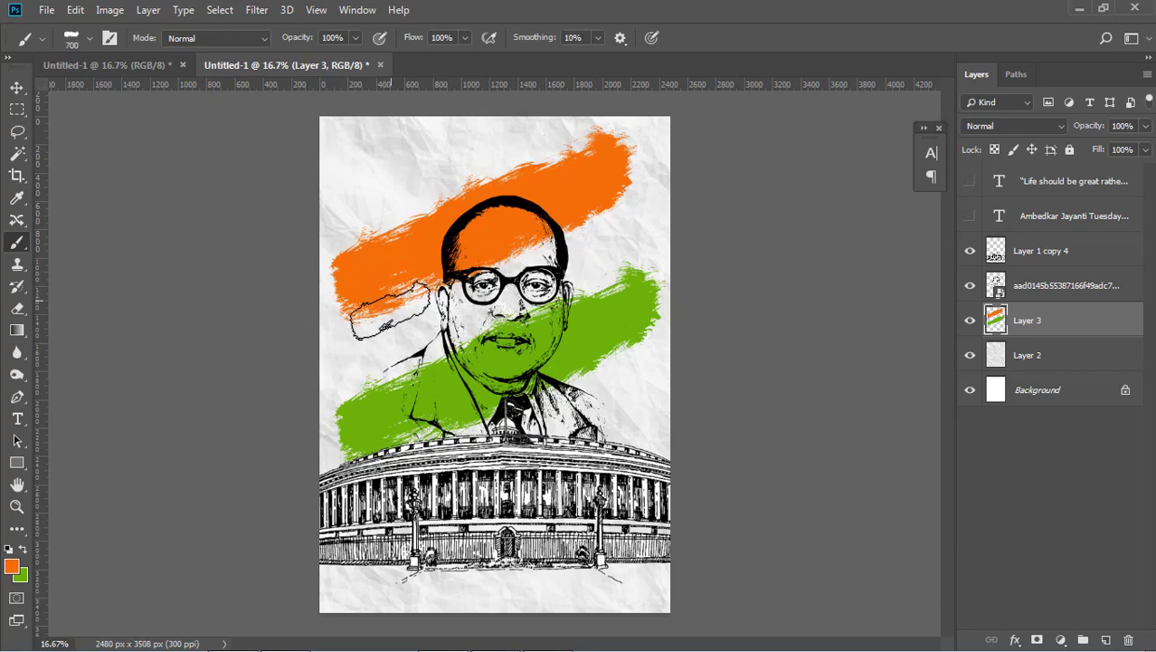
pyautogui.press('[')
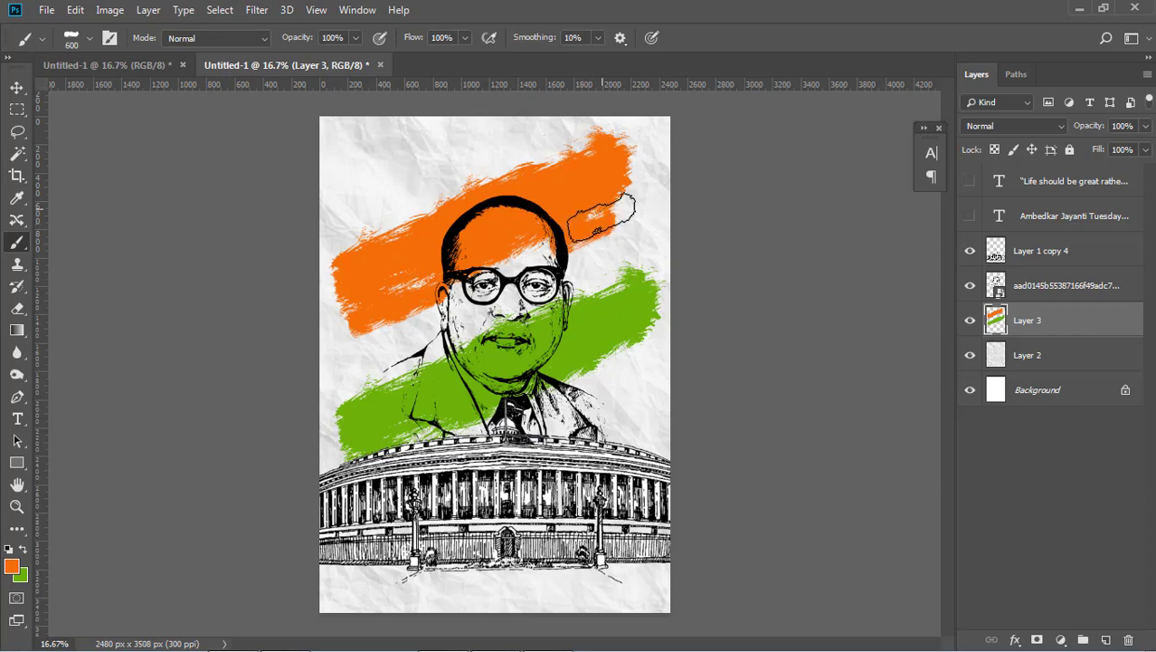
pyautogui.click(611, 211)
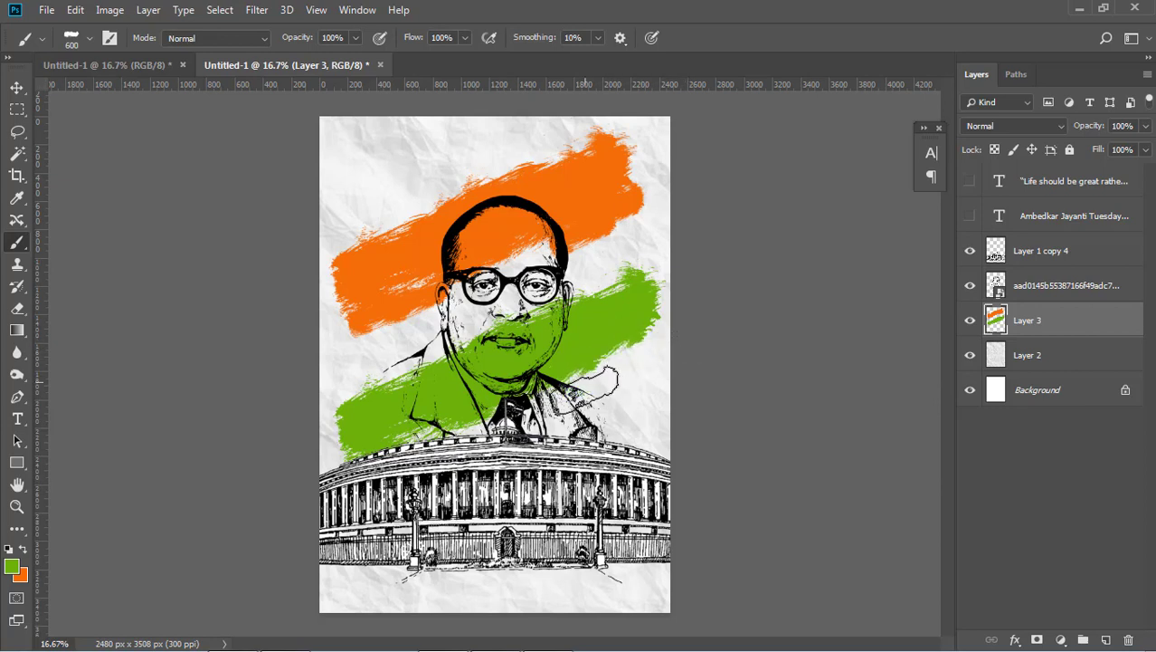
# Fill out both ends of the green stroke with additional green brush marks
pyautogui.click(586, 372)
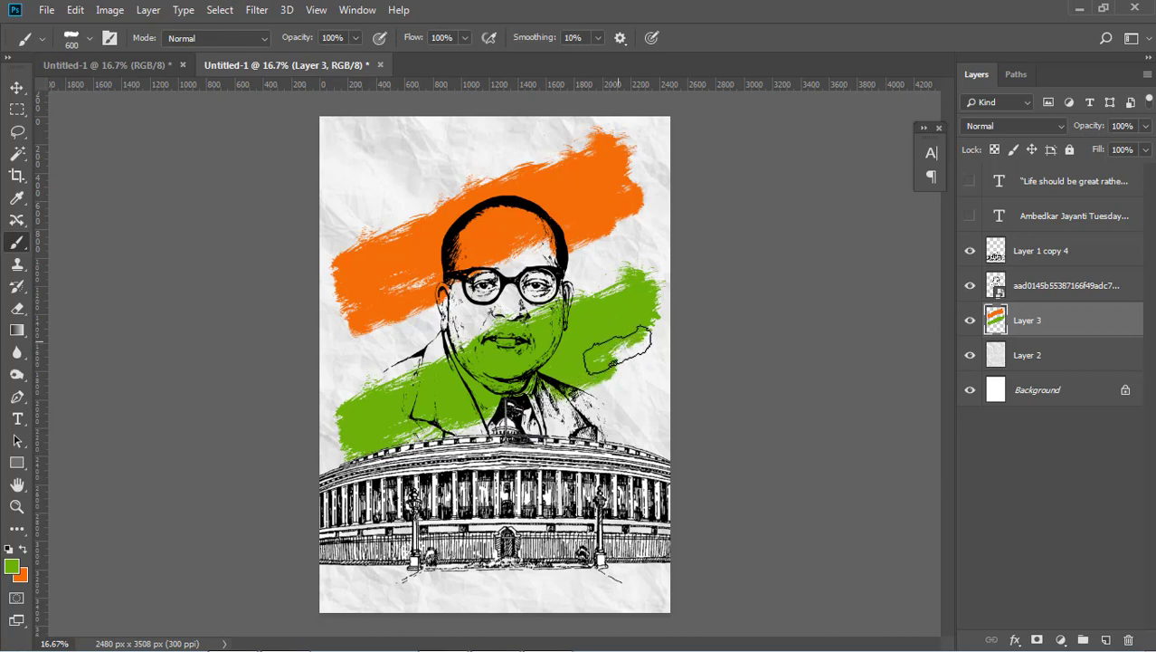
pyautogui.click(618, 351)
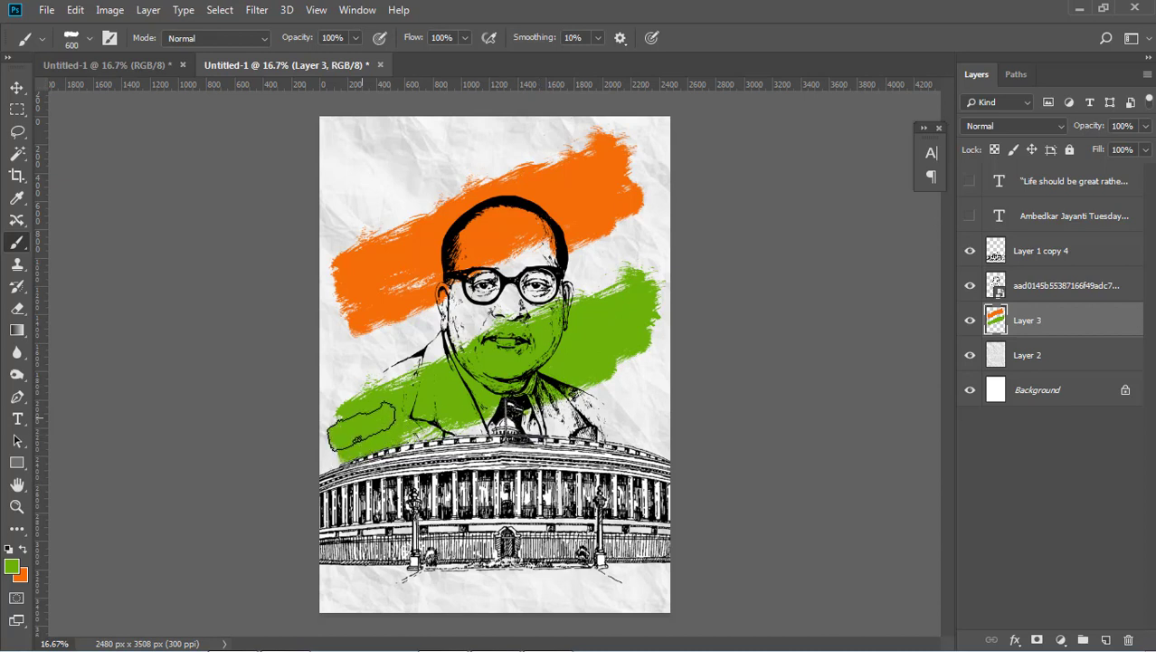
pyautogui.click(357, 403)
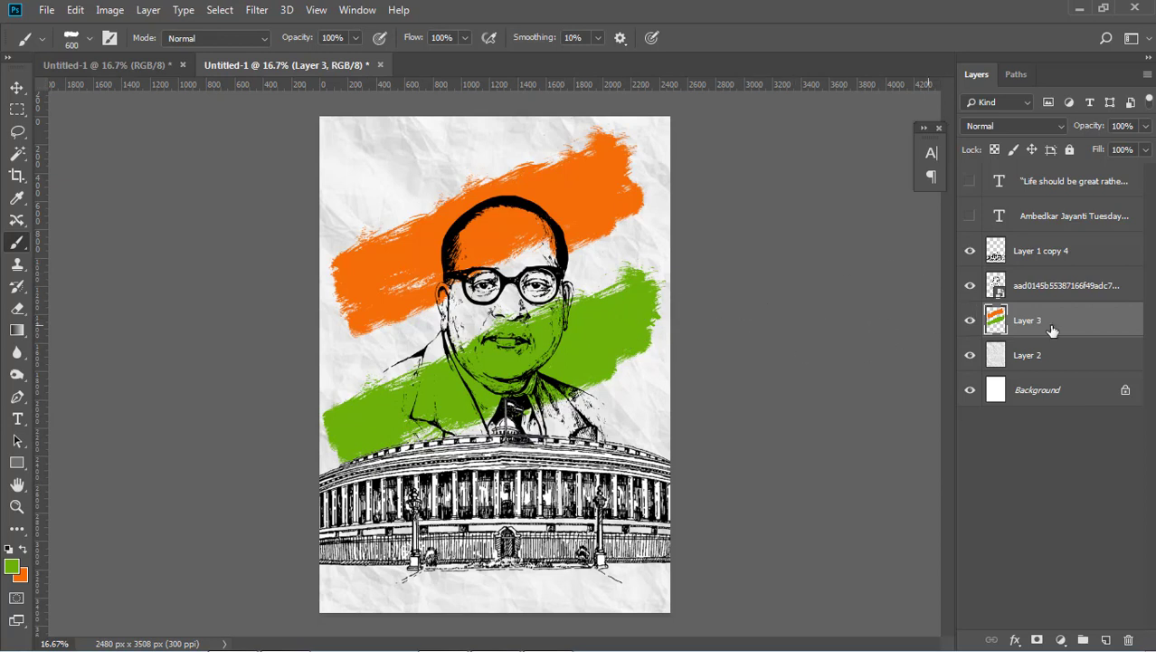
# Erase the green and orange paint covering the face on Layer 3 using the 400 px rough-edged Eraser
pyautogui.click(16, 88)
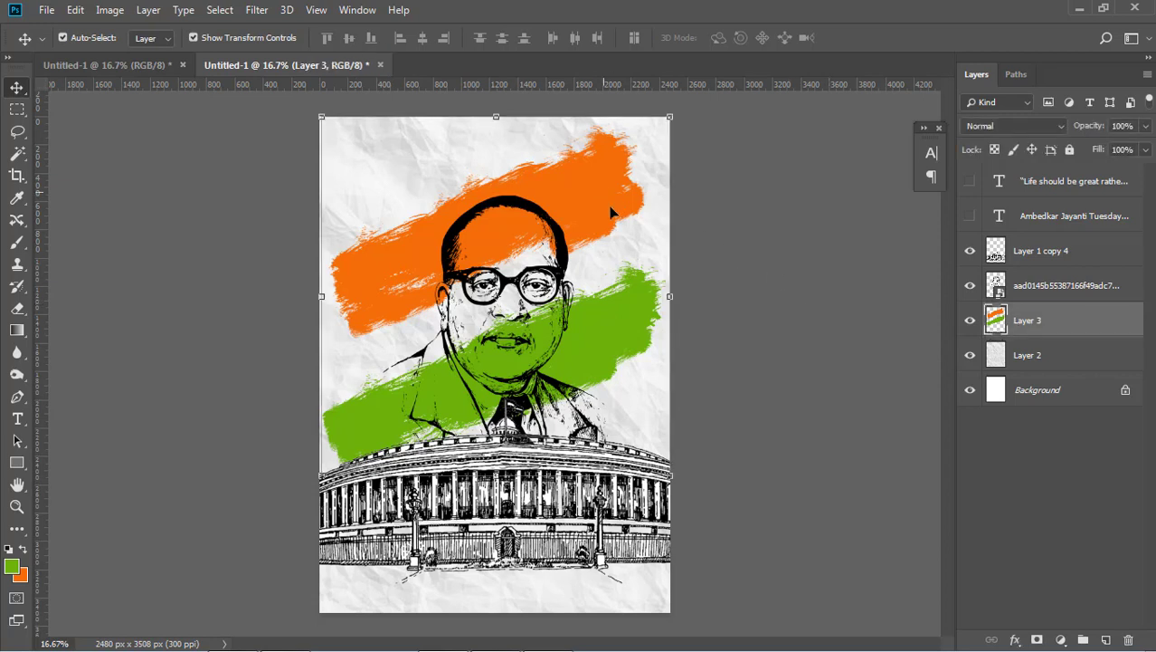
pyautogui.click(17, 307)
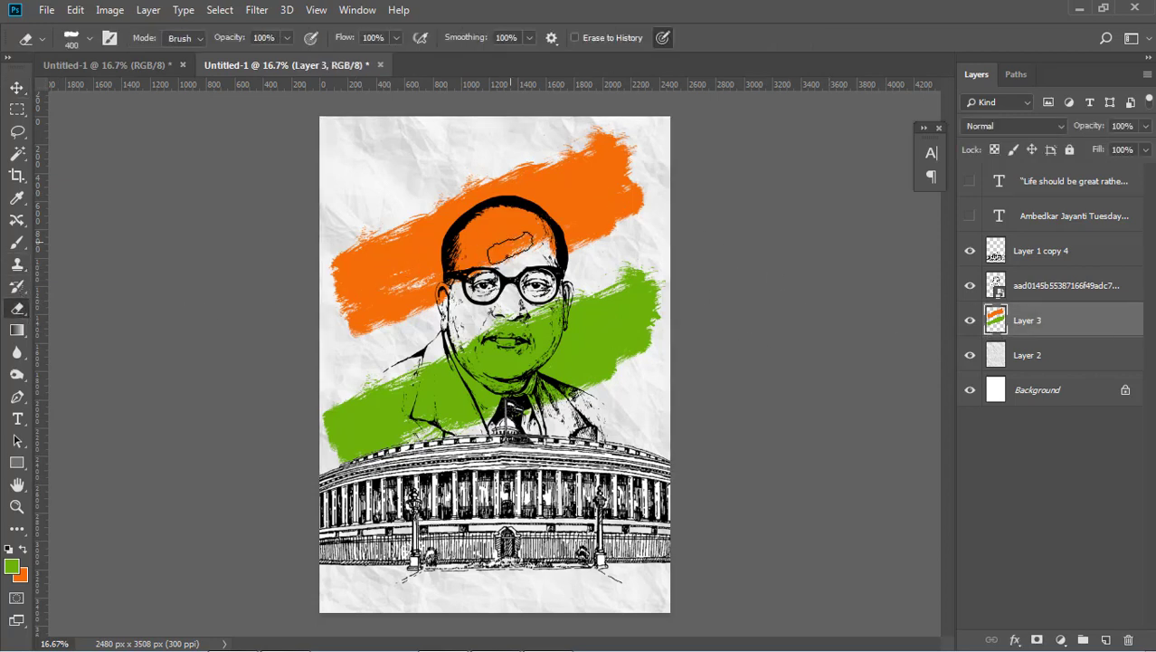
pyautogui.click(507, 338)
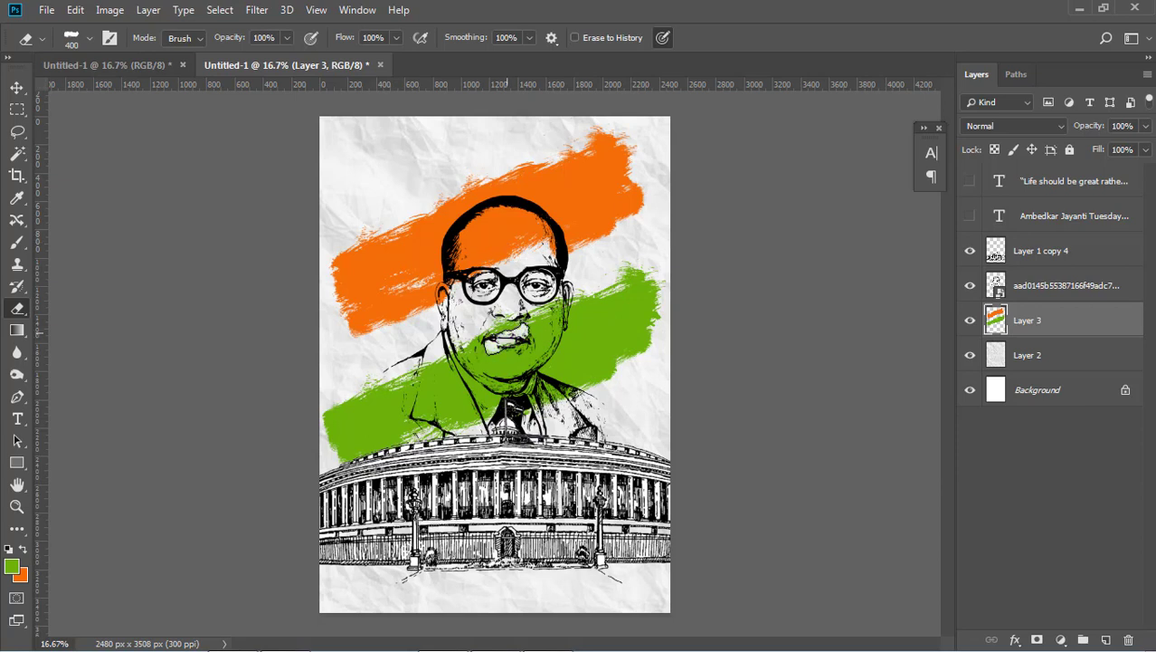
pyautogui.moveTo(507, 332)
pyautogui.mouseDown()
pyautogui.moveTo(547, 329)
pyautogui.moveTo(532, 331)
pyautogui.moveTo(538, 317)
pyautogui.moveTo(544, 335)
pyautogui.moveTo(494, 354)
pyautogui.moveTo(483, 345)
pyautogui.moveTo(503, 313)
pyautogui.moveTo(507, 336)
pyautogui.moveTo(506, 308)
pyautogui.moveTo(532, 322)
pyautogui.moveTo(545, 349)
pyautogui.moveTo(540, 322)
pyautogui.mouseUp()
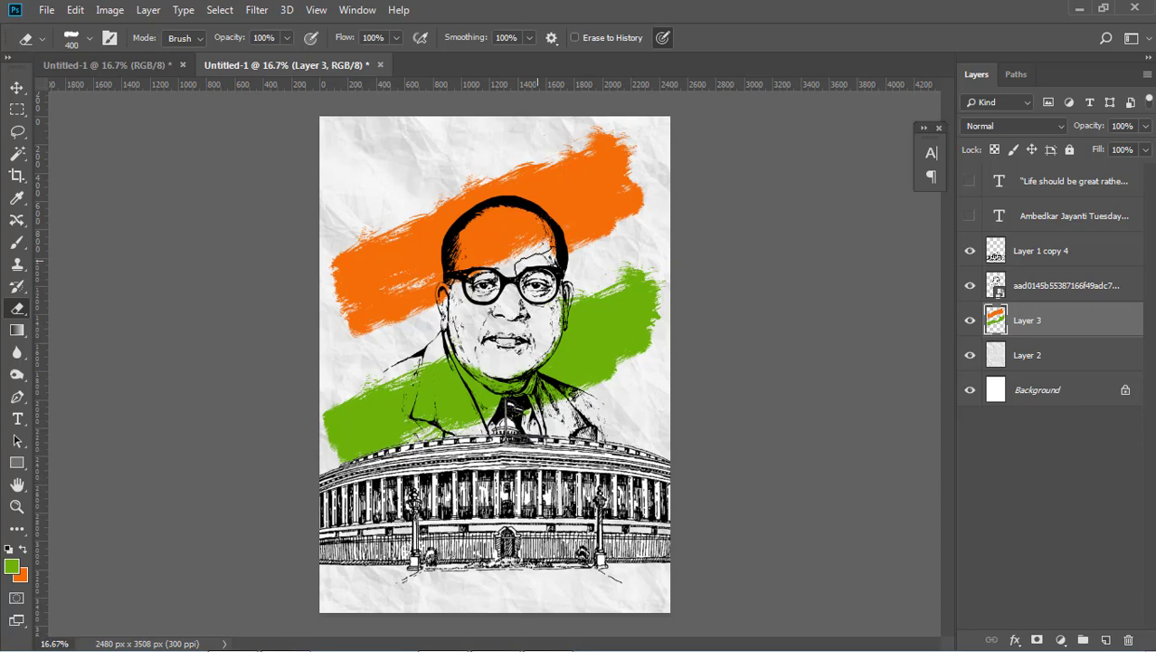
pyautogui.moveTo(507, 255)
pyautogui.mouseDown()
pyautogui.moveTo(481, 221)
pyautogui.moveTo(476, 248)
pyautogui.moveTo(494, 256)
pyautogui.moveTo(485, 264)
pyautogui.moveTo(499, 232)
pyautogui.moveTo(507, 235)
pyautogui.moveTo(501, 246)
pyautogui.moveTo(492, 228)
pyautogui.moveTo(479, 240)
pyautogui.moveTo(504, 246)
pyautogui.moveTo(492, 262)
pyautogui.moveTo(519, 233)
pyautogui.moveTo(516, 243)
pyautogui.moveTo(507, 221)
pyautogui.moveTo(492, 236)
pyautogui.moveTo(484, 226)
pyautogui.moveTo(487, 244)
pyautogui.moveTo(533, 232)
pyautogui.mouseUp()
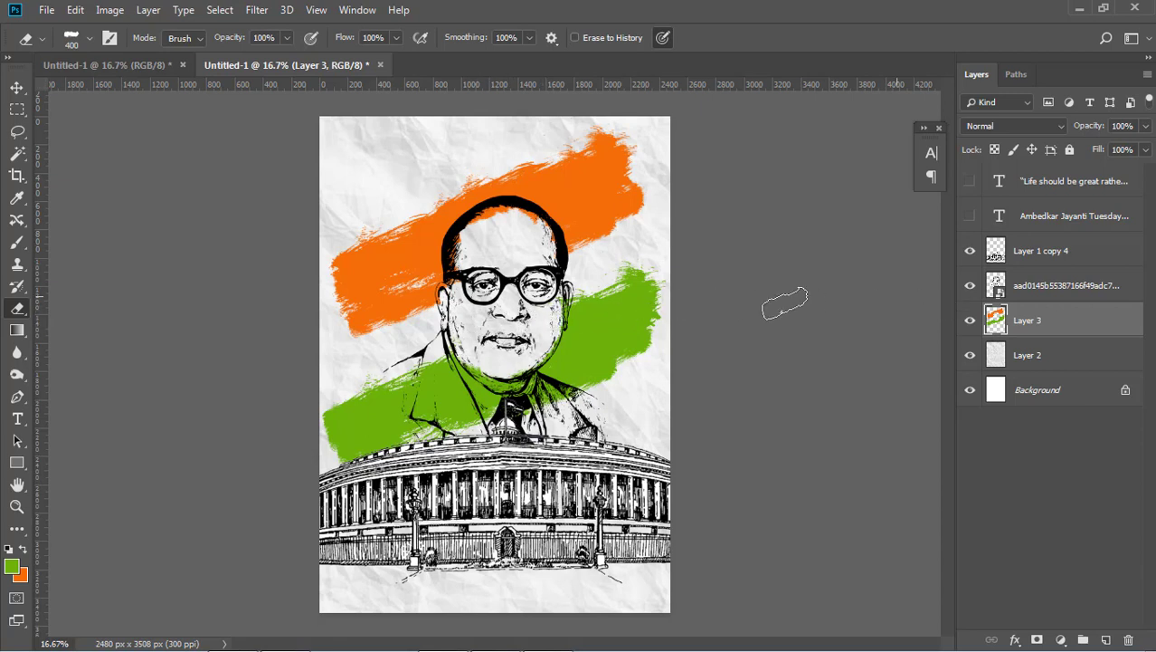
# Show the hidden title text layer with the Ambedkar Jayanti heading and date
pyautogui.click(18, 87)
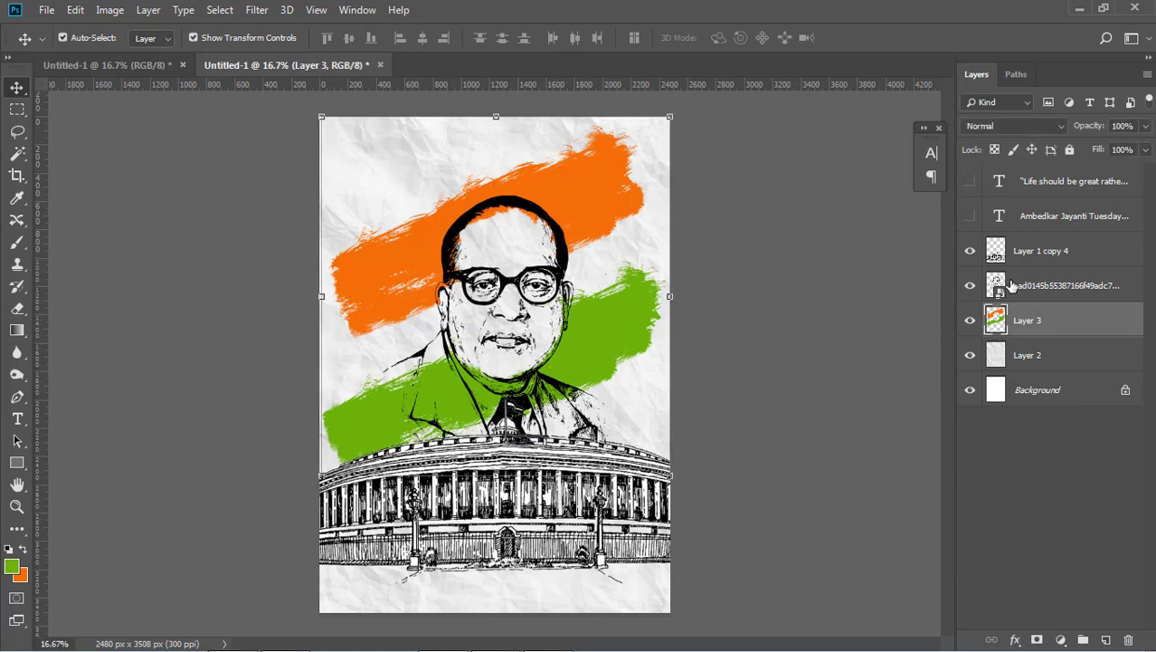
pyautogui.click(969, 217)
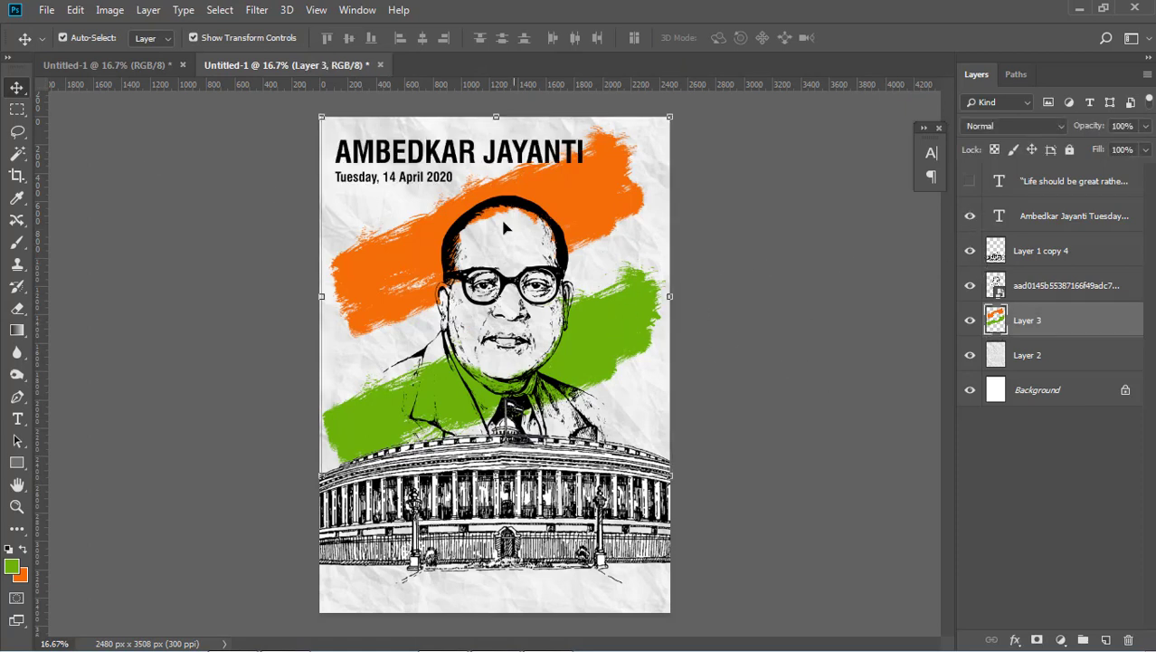
pyautogui.click(440, 184)
pyautogui.click(784, 307)
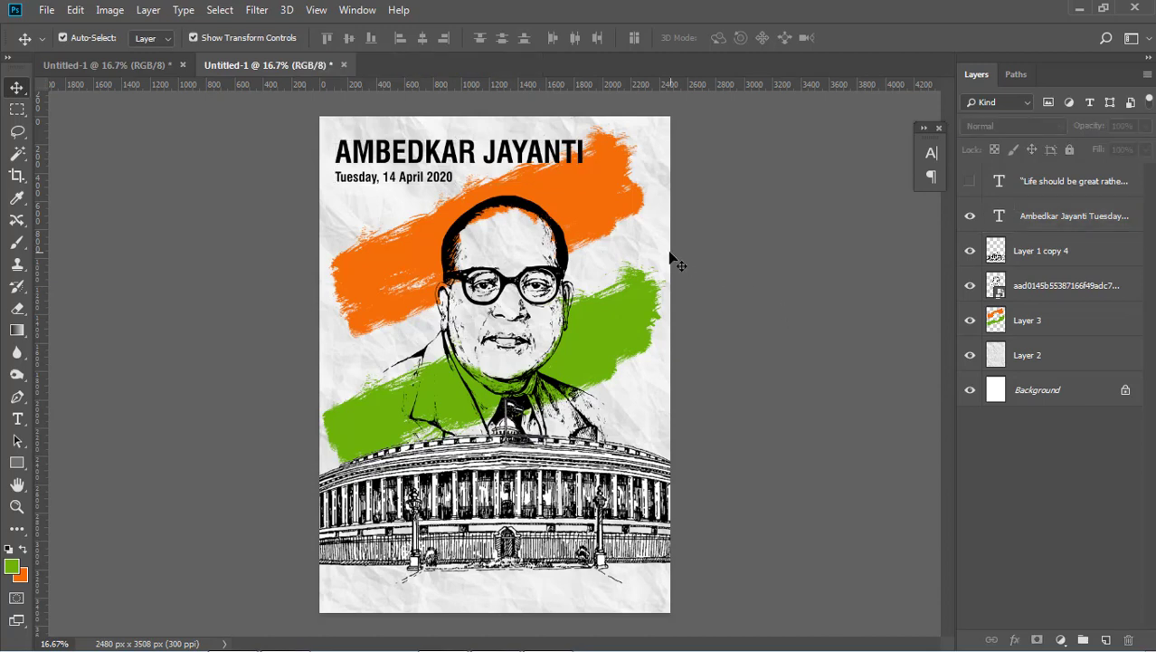
# Nudge the brush strokes on Layer 3 about 50 px down and 10 px to the right
pyautogui.click(607, 203)
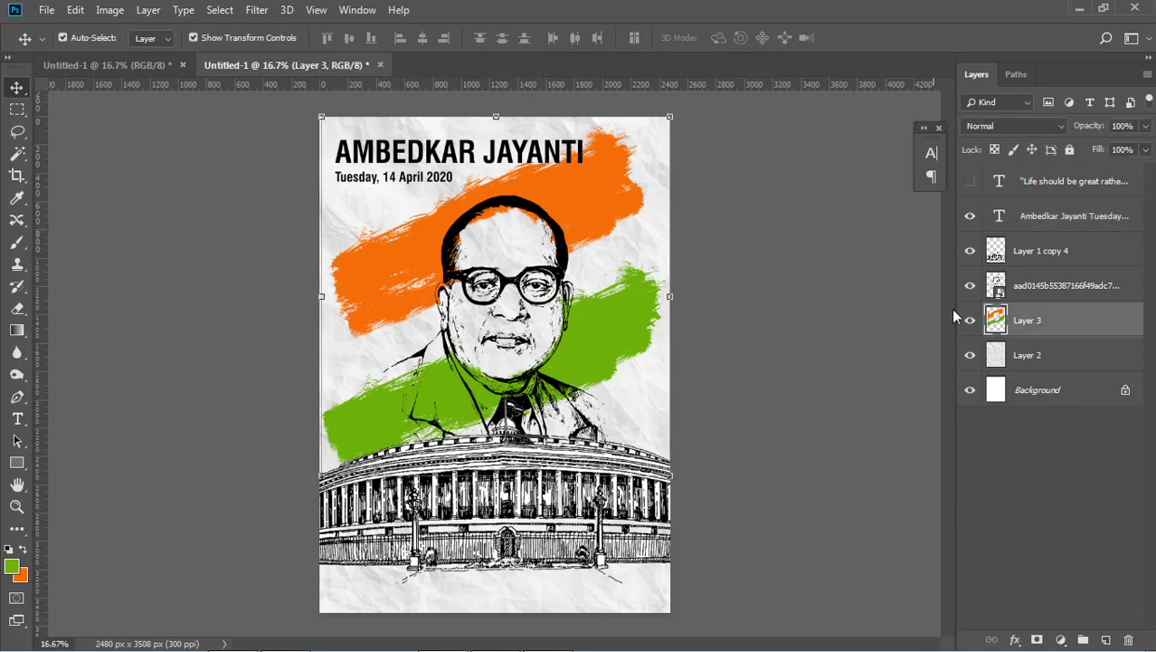
pyautogui.hotkey('shift', 'Down')
pyautogui.hotkey('shift', 'Down')
pyautogui.hotkey('shift', 'Down')
pyautogui.hotkey('shift', 'Down')
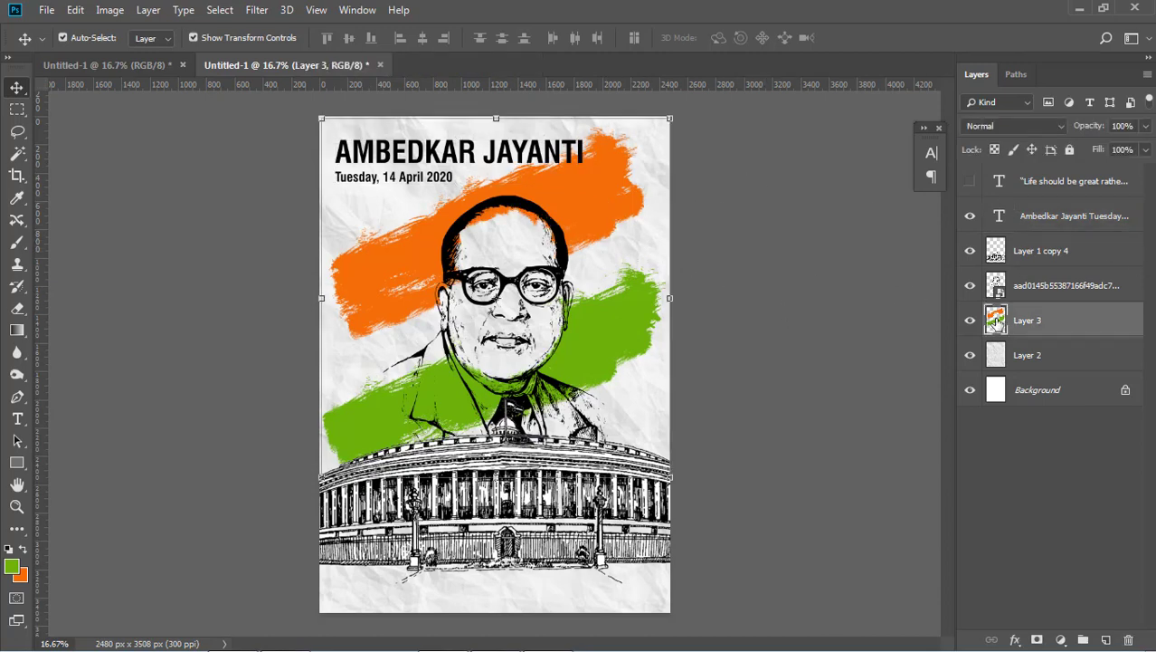
pyautogui.hotkey('shift', 'Down')
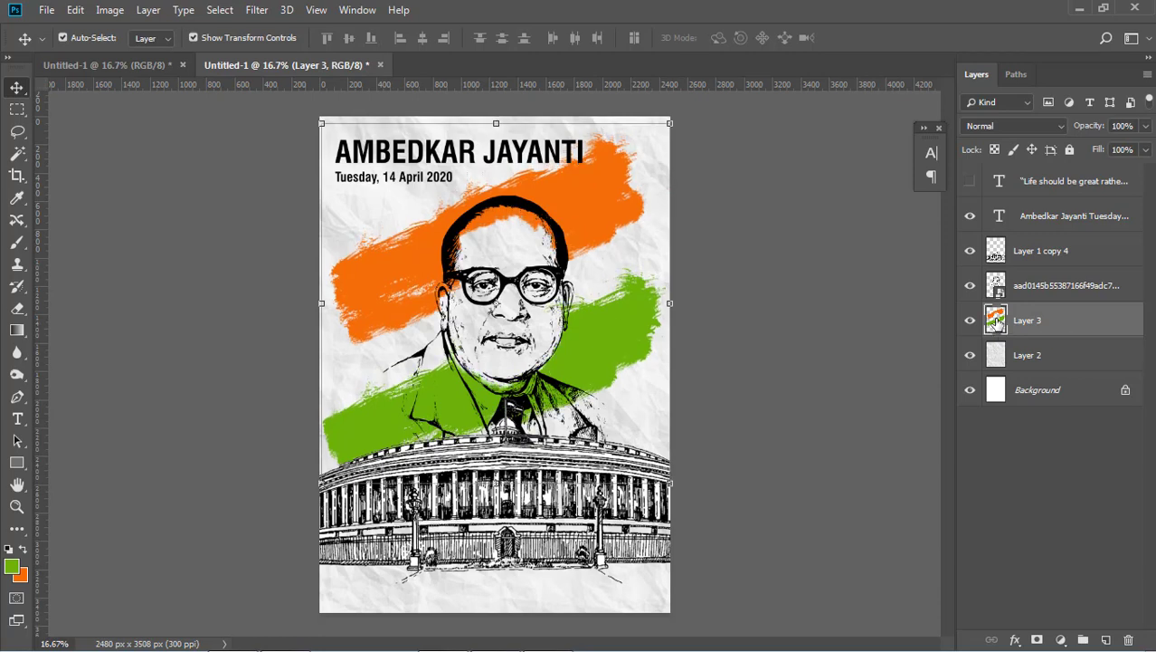
pyautogui.hotkey('shift', 'Right')
pyautogui.hotkey('shift', 'Down')
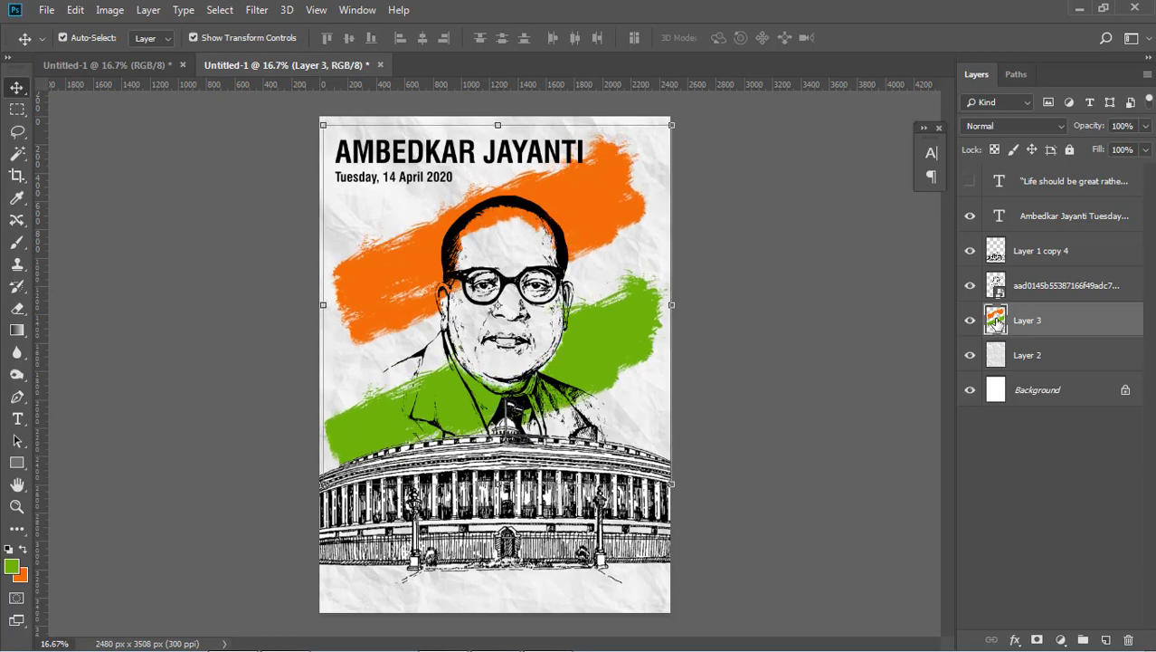
pyautogui.hotkey('shift', 'Up')
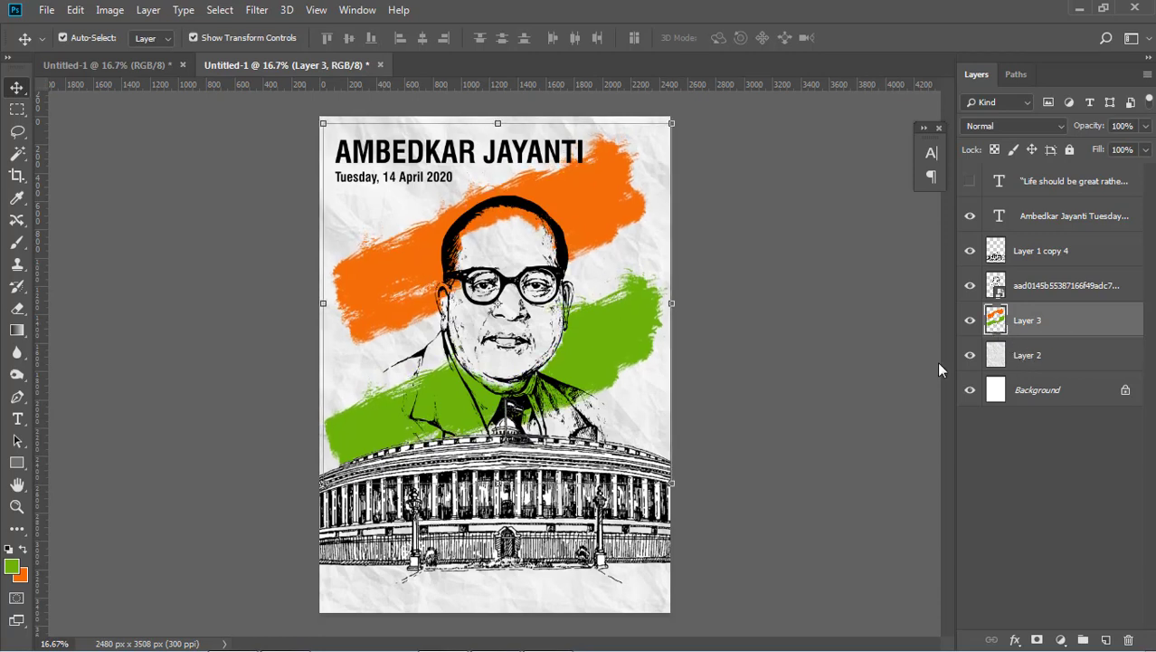
pyautogui.click(798, 356)
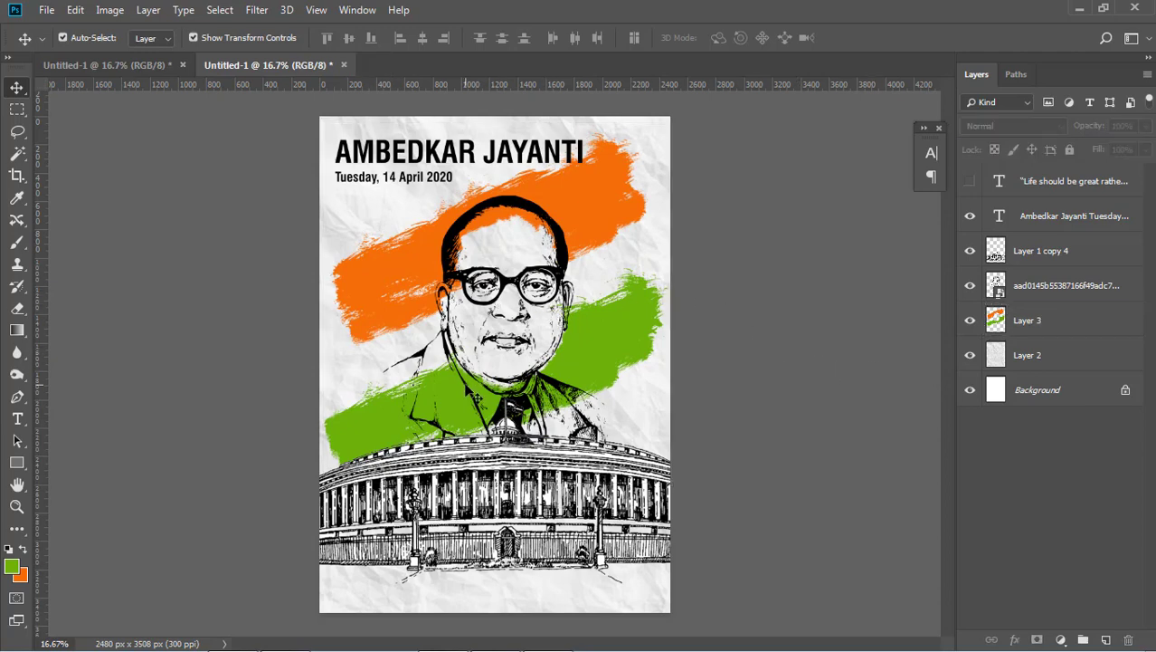
# Paint extra green over the shoulder area and extend the lower edges of the orange stroke on Layer 3 with the 600 px brush
pyautogui.click(473, 391)
pyautogui.click(1027, 329)
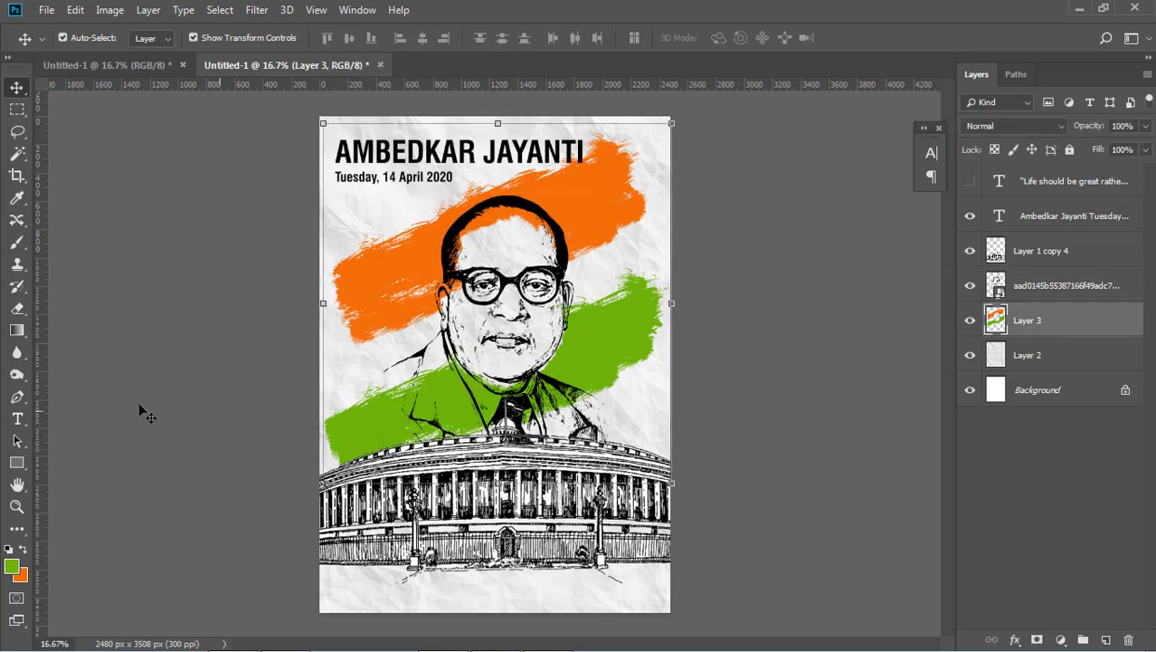
pyautogui.click(17, 243)
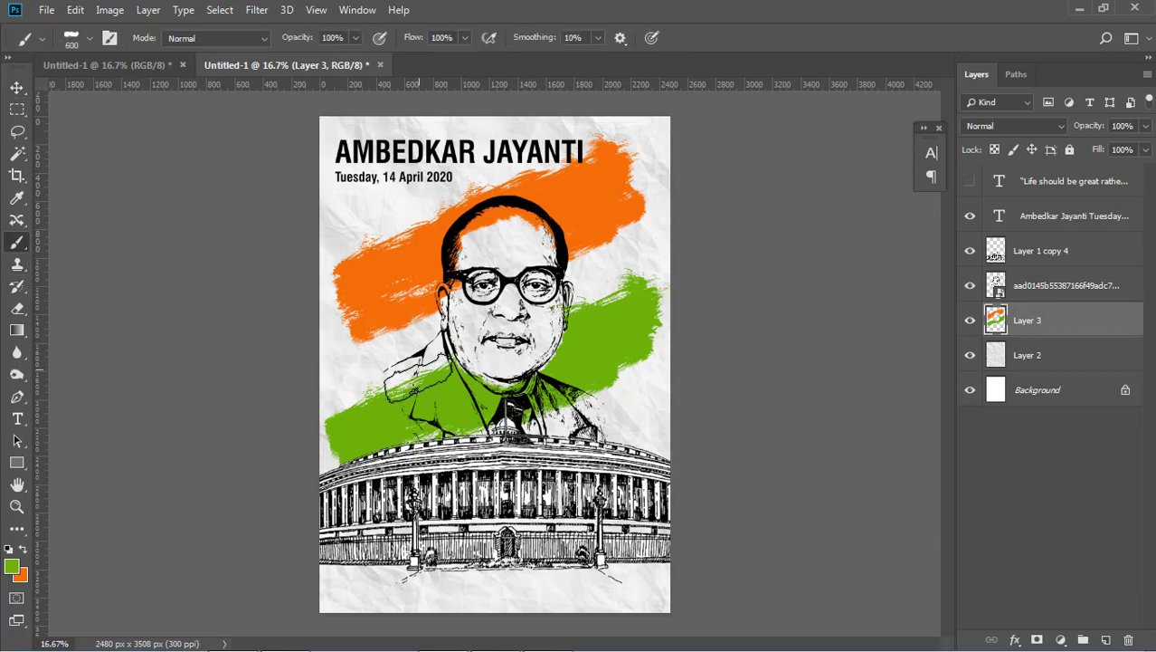
pyautogui.click(422, 369)
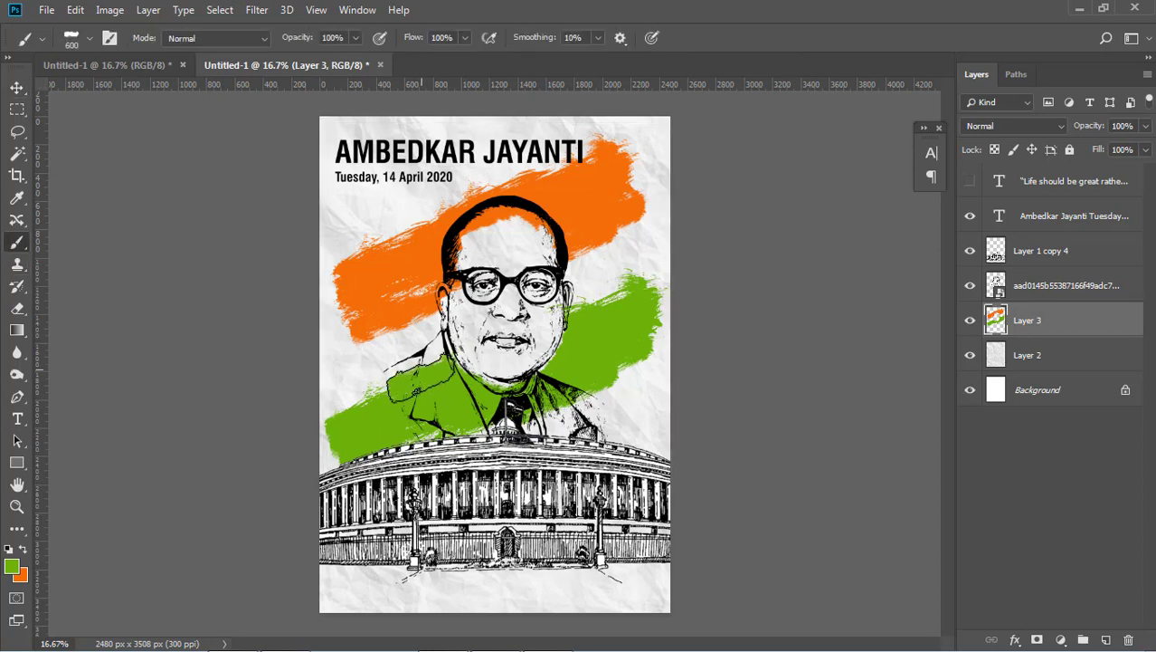
pyautogui.click(387, 381)
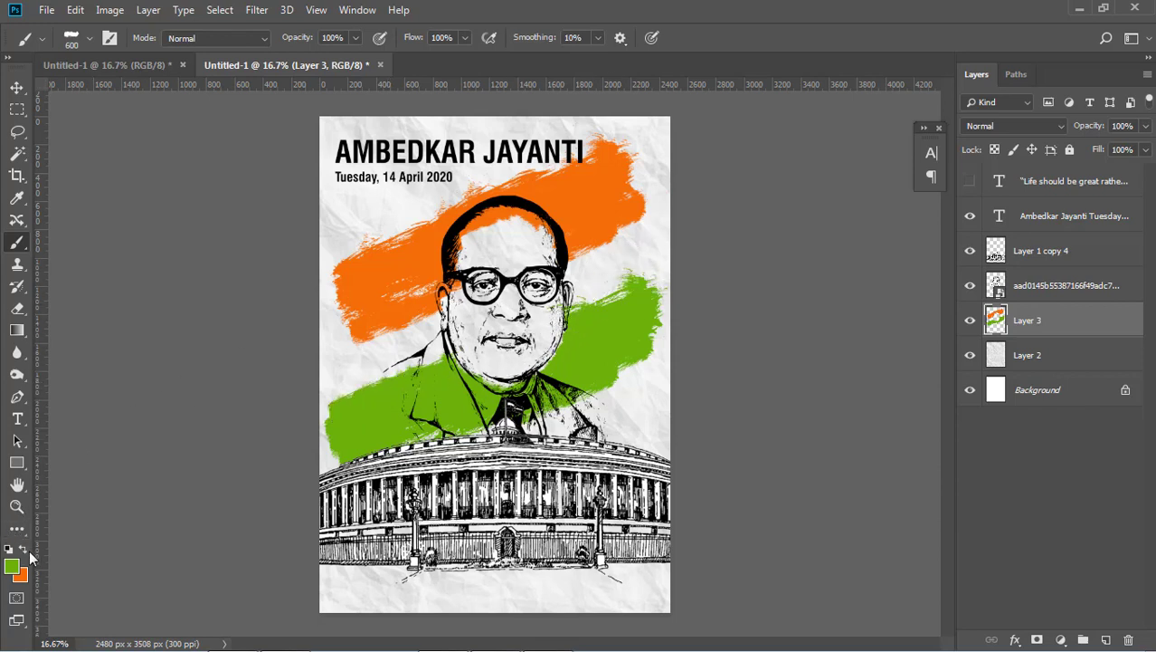
pyautogui.keyDown('alt'); pyautogui.click(389, 319); pyautogui.keyUp('alt')
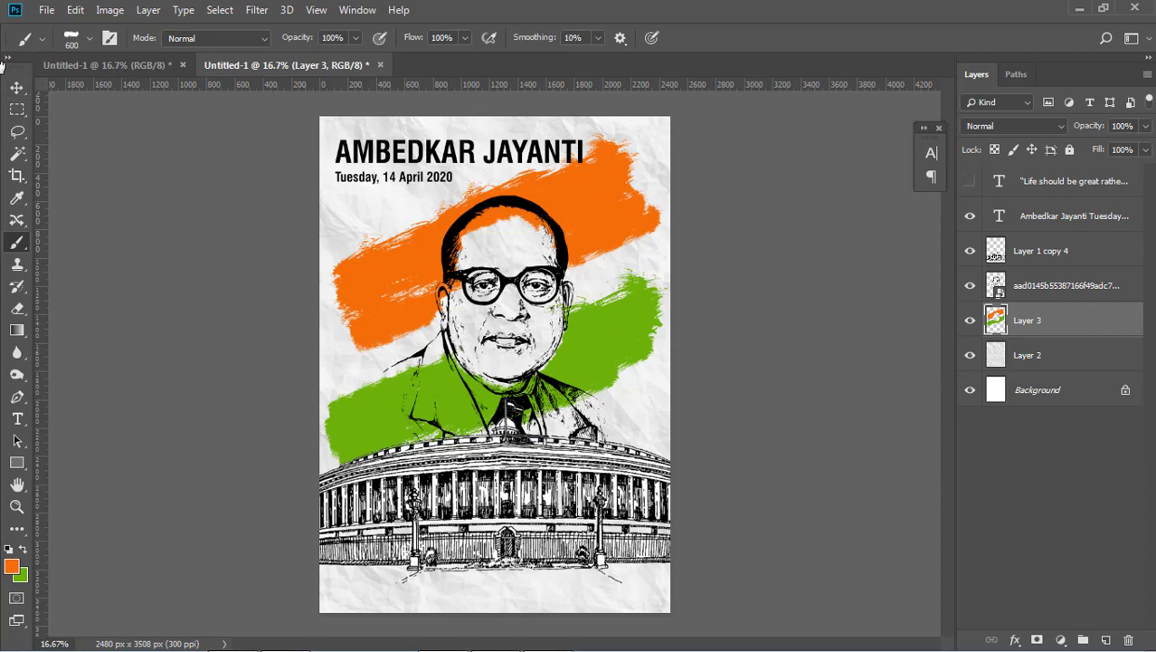
pyautogui.click(16, 87)
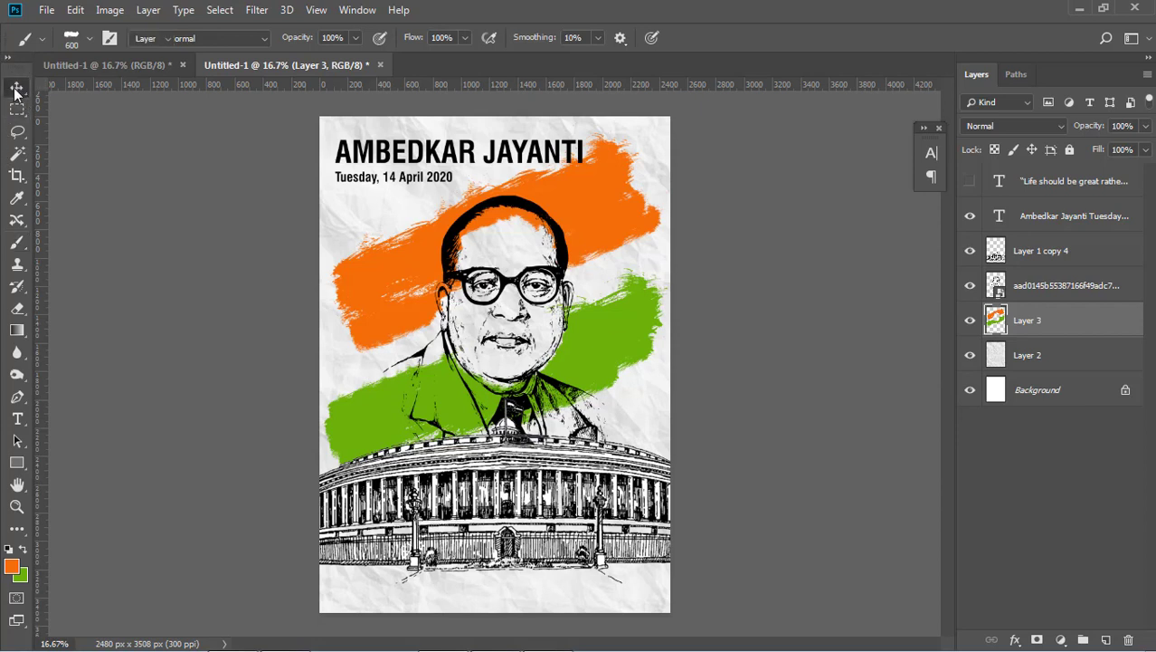
pyautogui.click(791, 366)
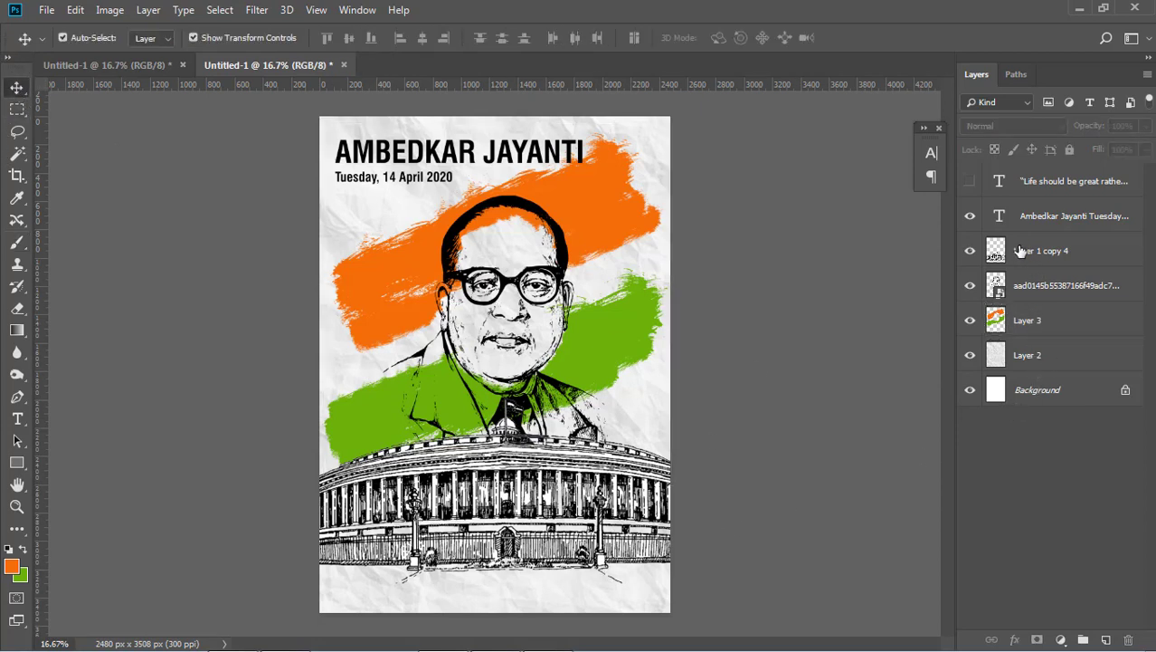
# Show the hidden quote text layer and move the quote slightly down beneath the building
pyautogui.click(968, 183)
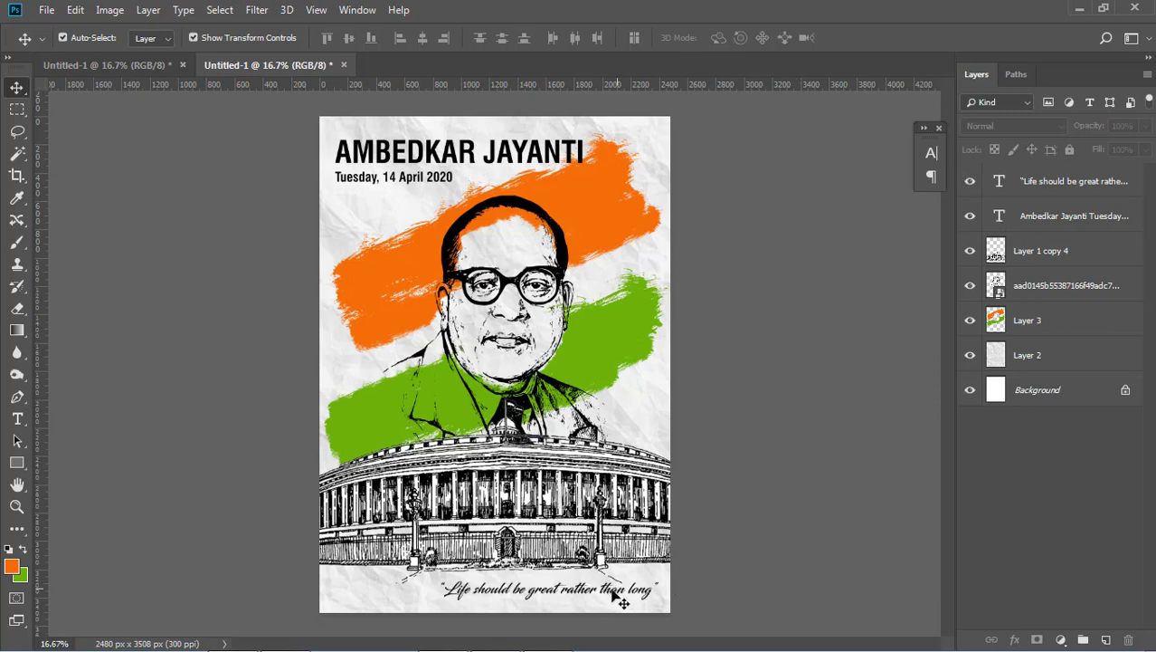
pyautogui.click(606, 594)
pyautogui.moveTo(603, 596); pyautogui.dragTo(607, 597)
pyautogui.click(803, 495)
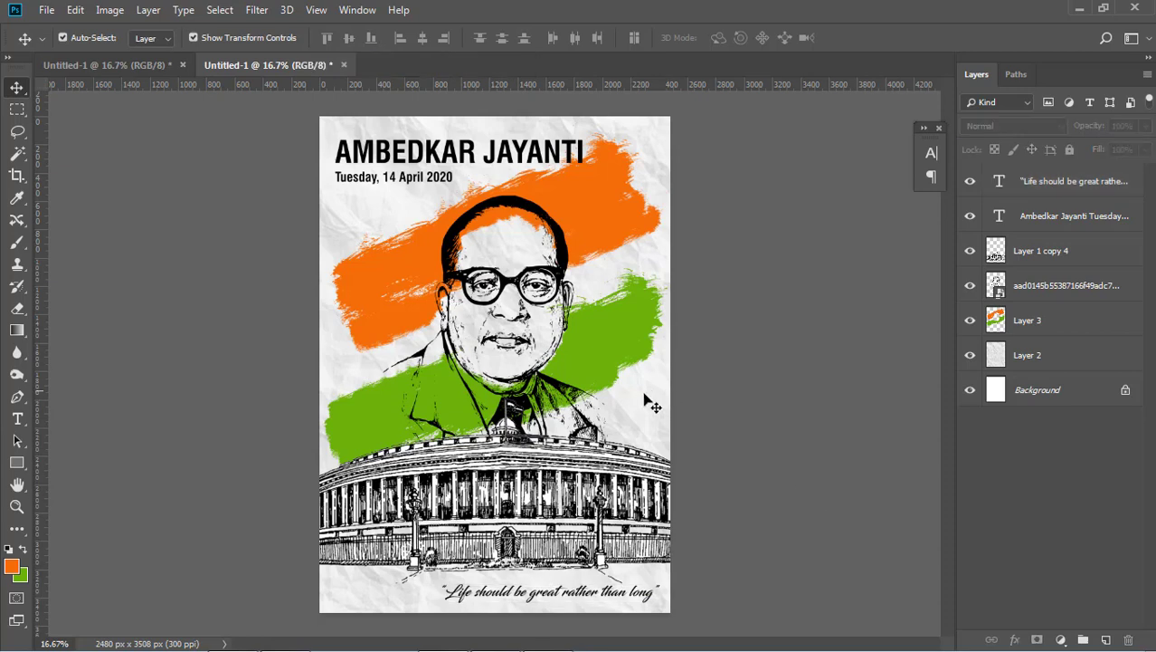
# Duplicate the paper texture on Layer 2 and clip the copy to the brush strokes on Layer 3
pyautogui.click(673, 404)
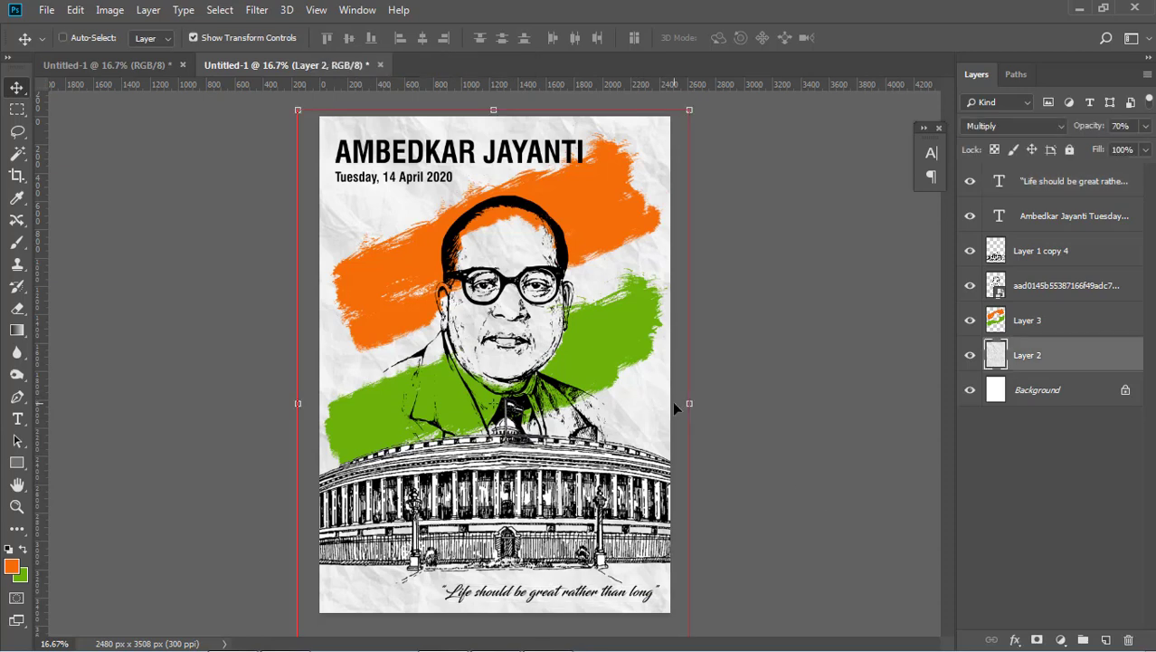
pyautogui.hotkey('ctrl', 'j')
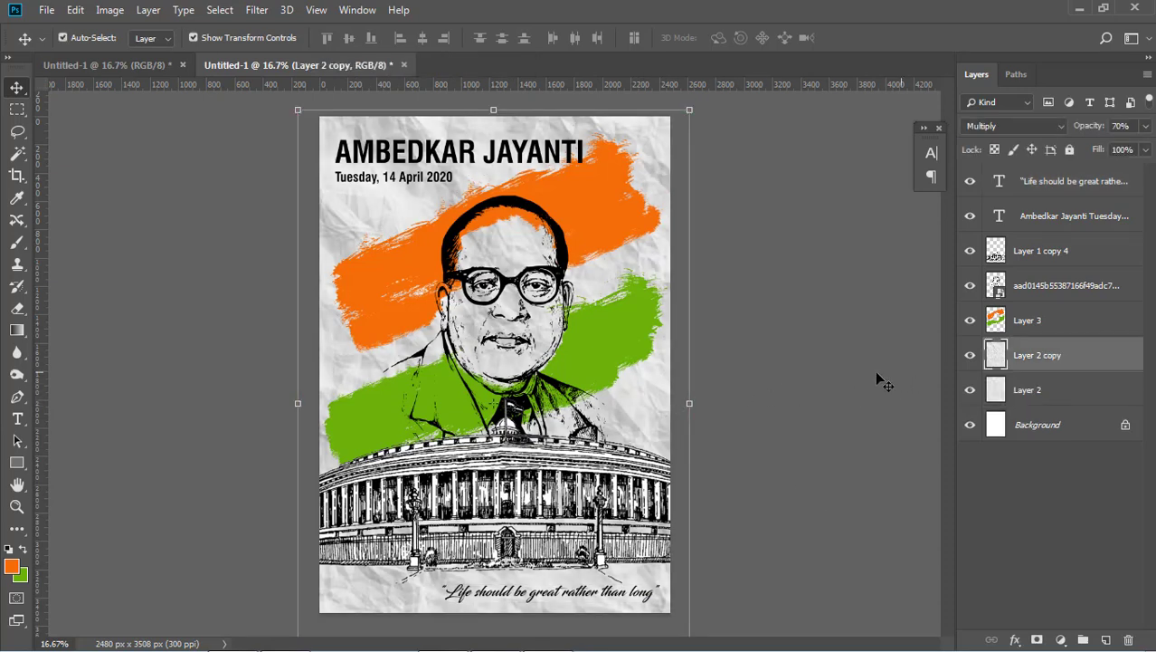
pyautogui.click(823, 367)
pyautogui.moveTo(1038, 357); pyautogui.dragTo(1032, 323)
pyautogui.rightClick(1030, 323)
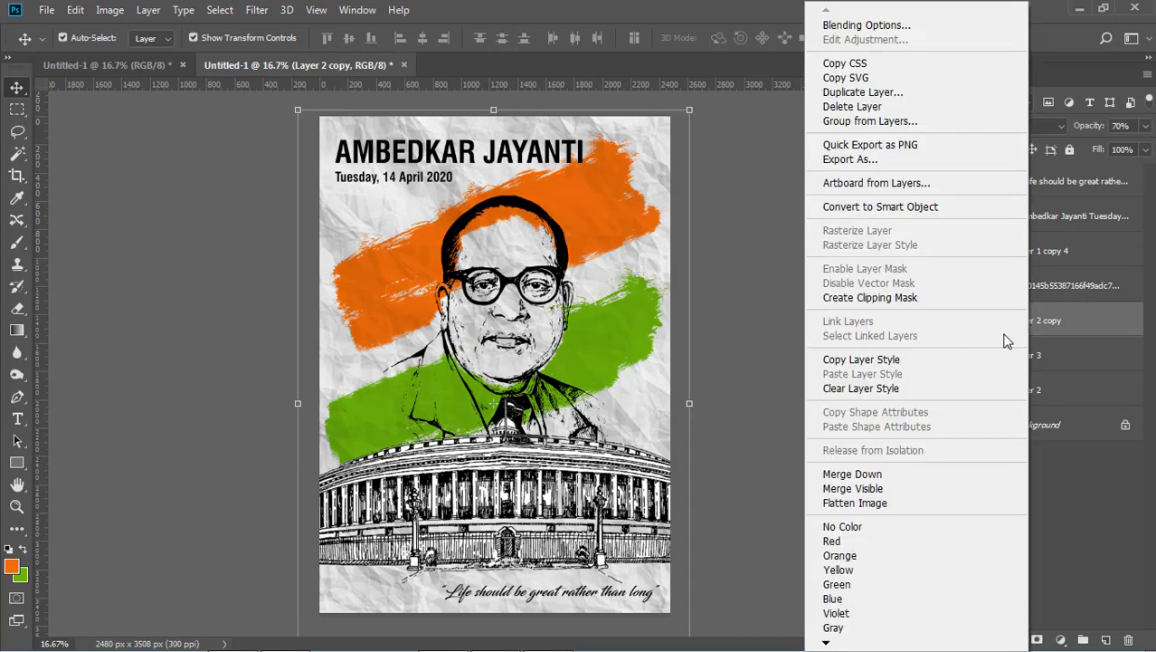
pyautogui.click(890, 306)
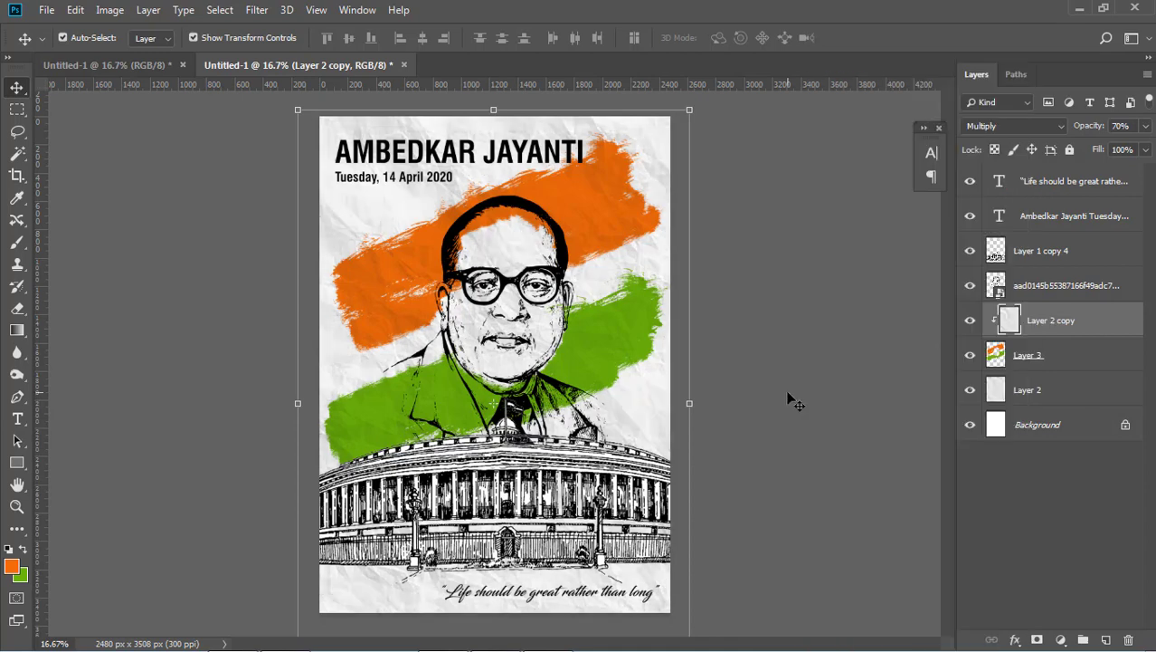
pyautogui.click(787, 399)
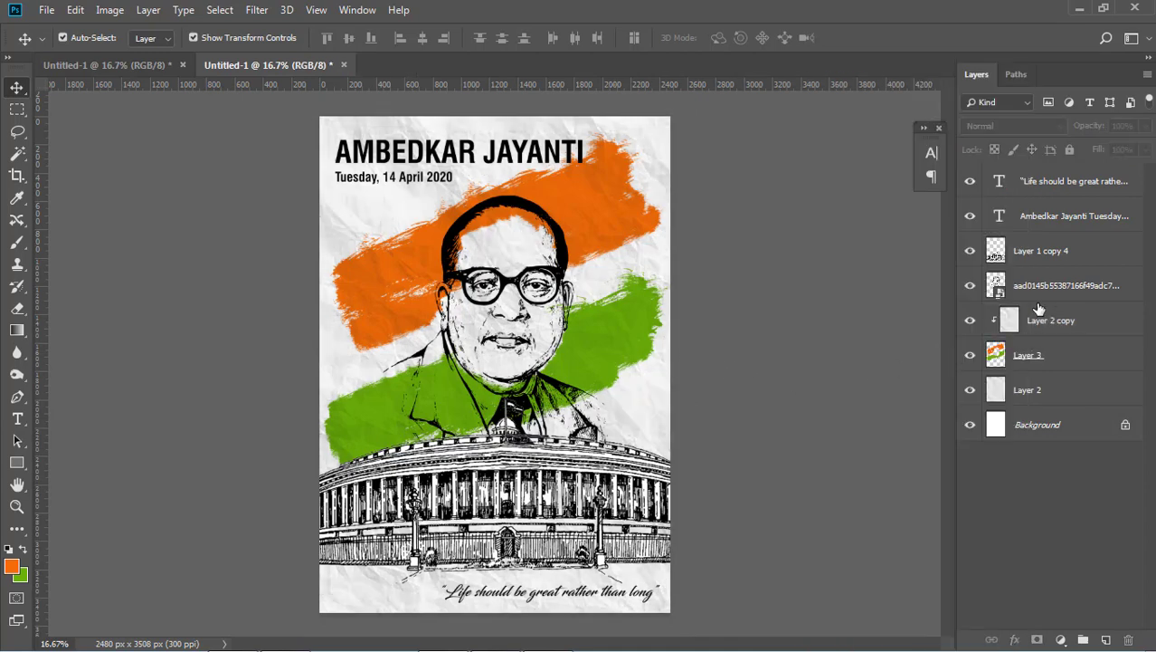
# Erase the leftover orange paint along the forehead on Layer 3 with the 400 px Eraser
pyautogui.click(581, 261)
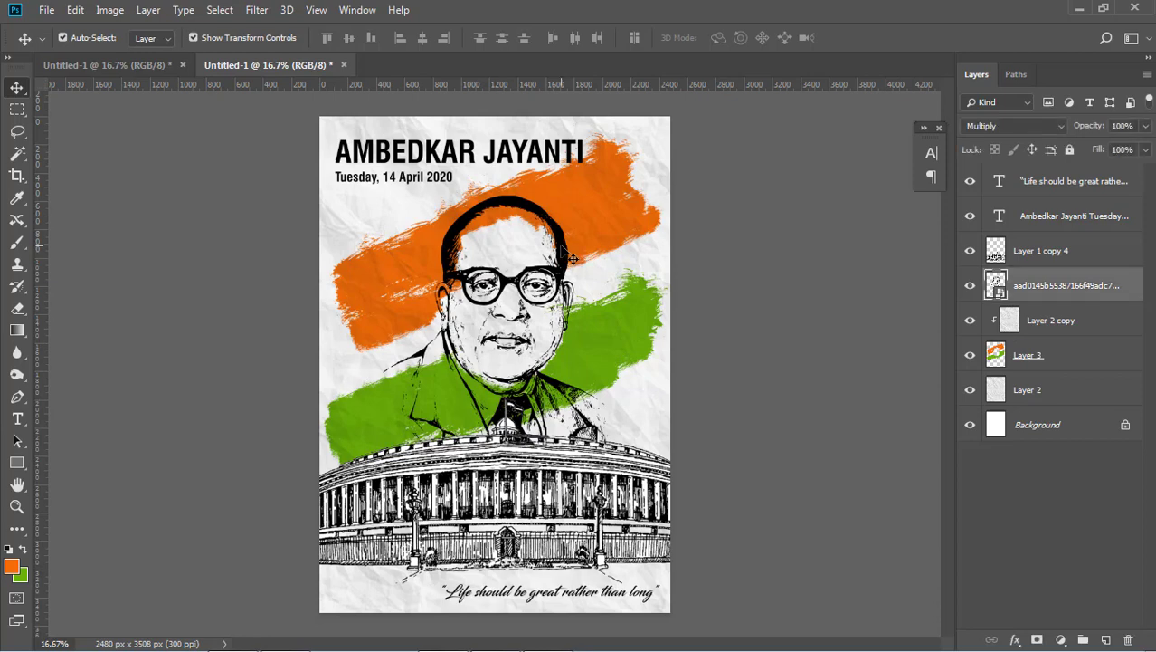
pyautogui.click(863, 332)
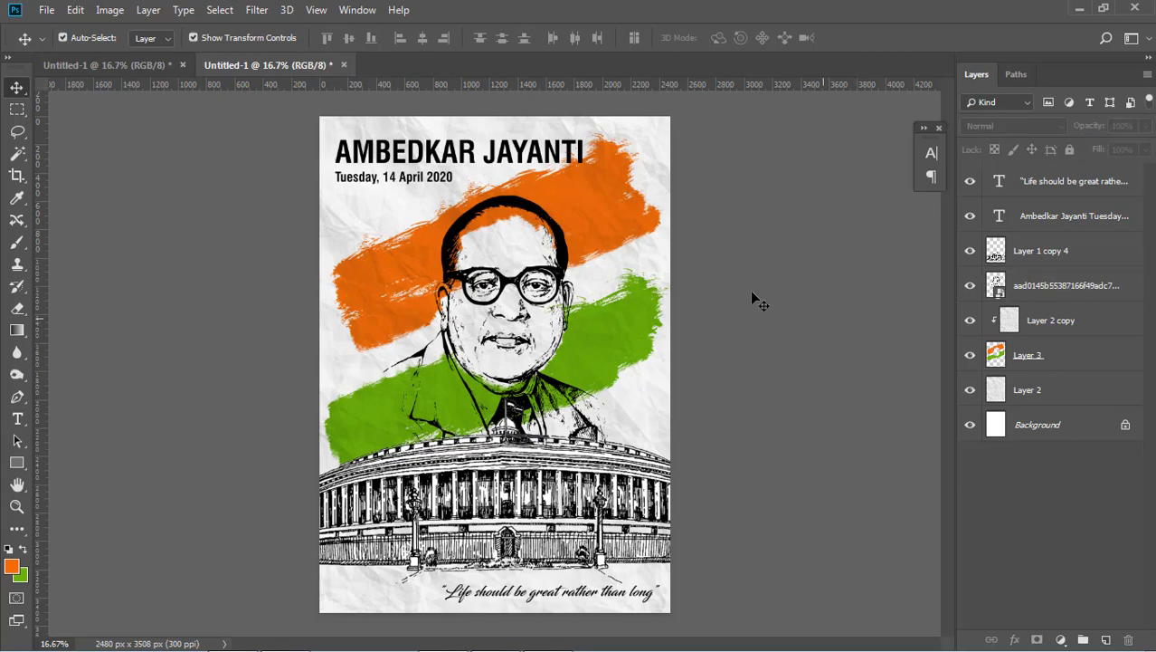
pyautogui.click(1077, 359)
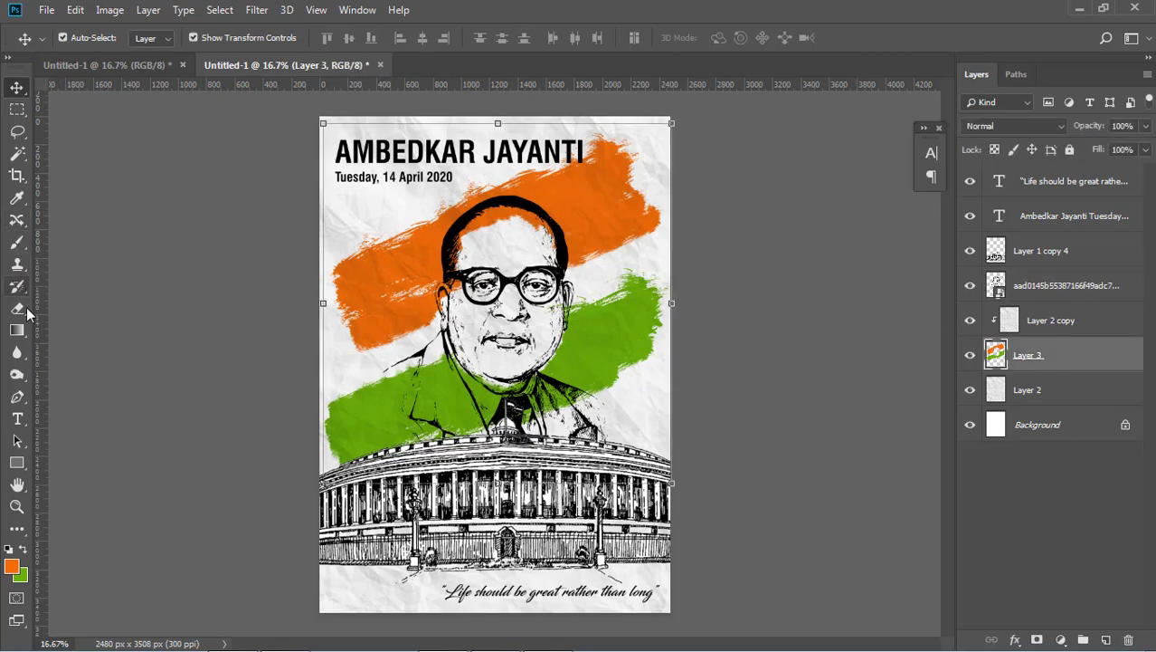
pyautogui.click(18, 307)
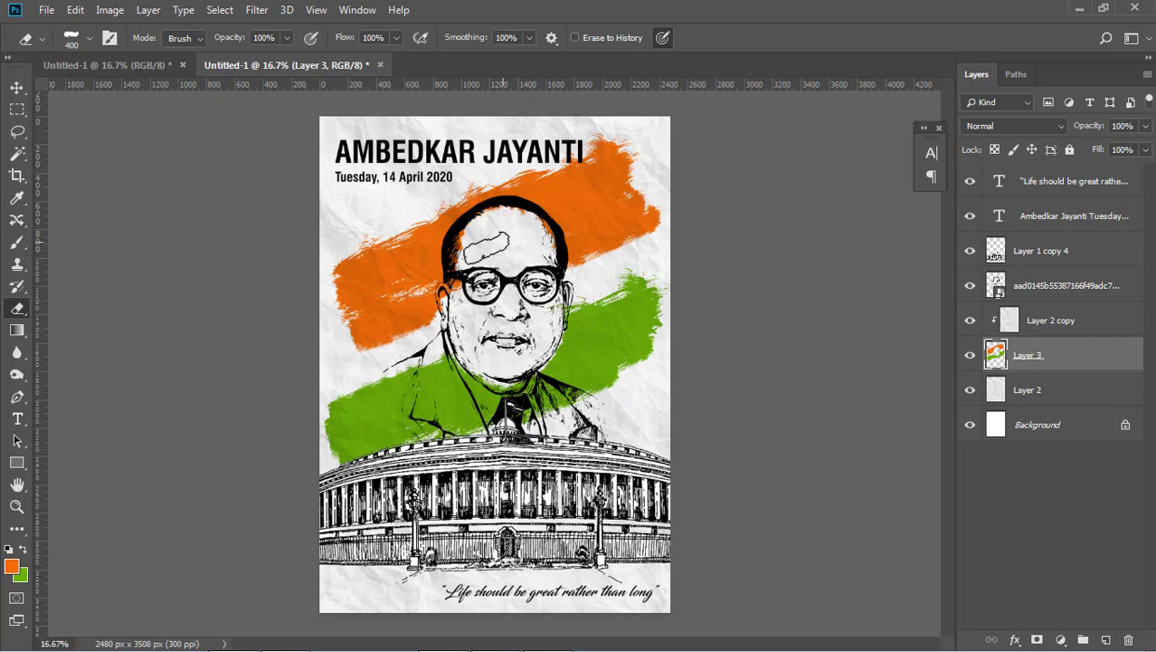
pyautogui.click(16, 87)
pyautogui.click(727, 362)
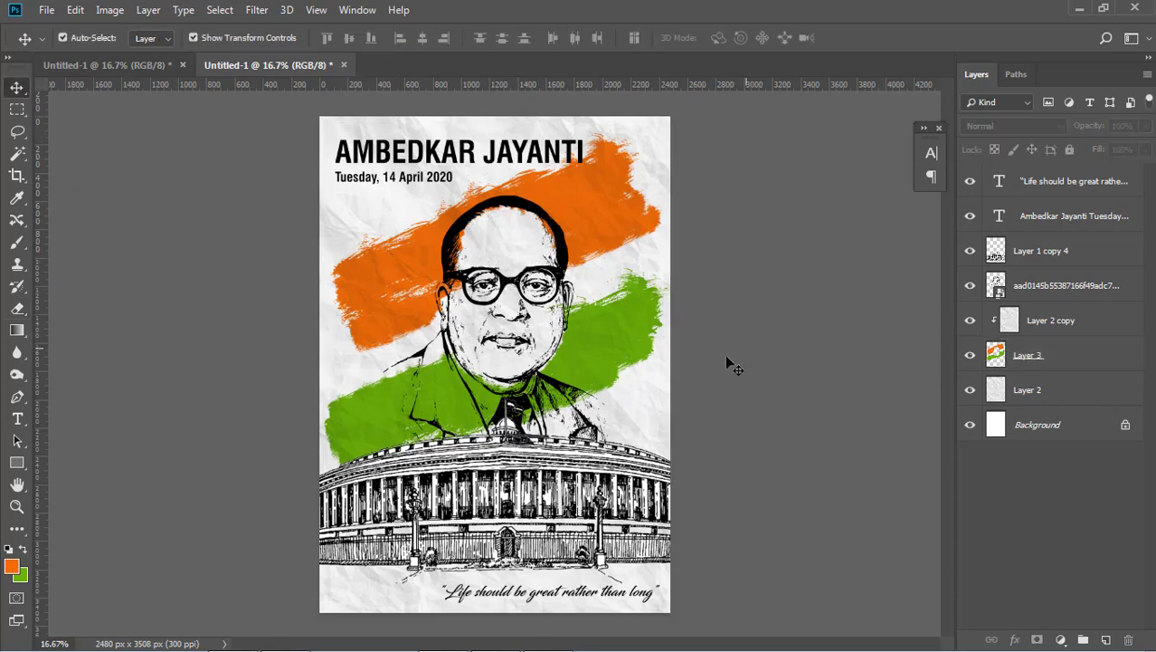
pyautogui.click(603, 324)
pyautogui.click(787, 323)
pyautogui.click(653, 345)
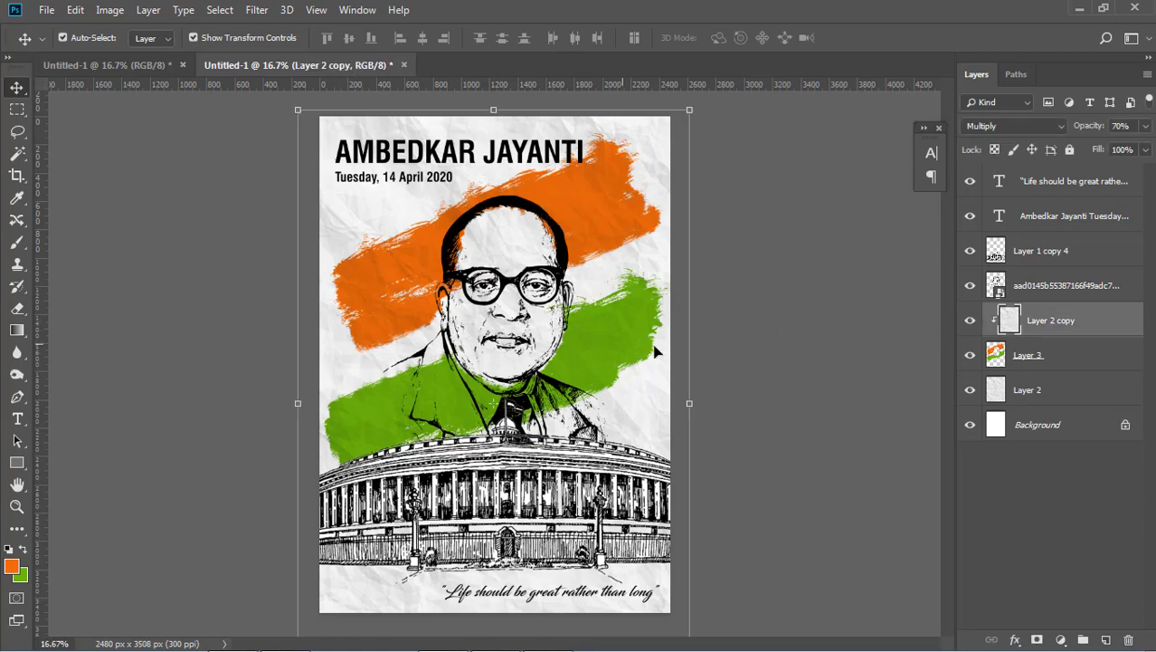
pyautogui.click(799, 372)
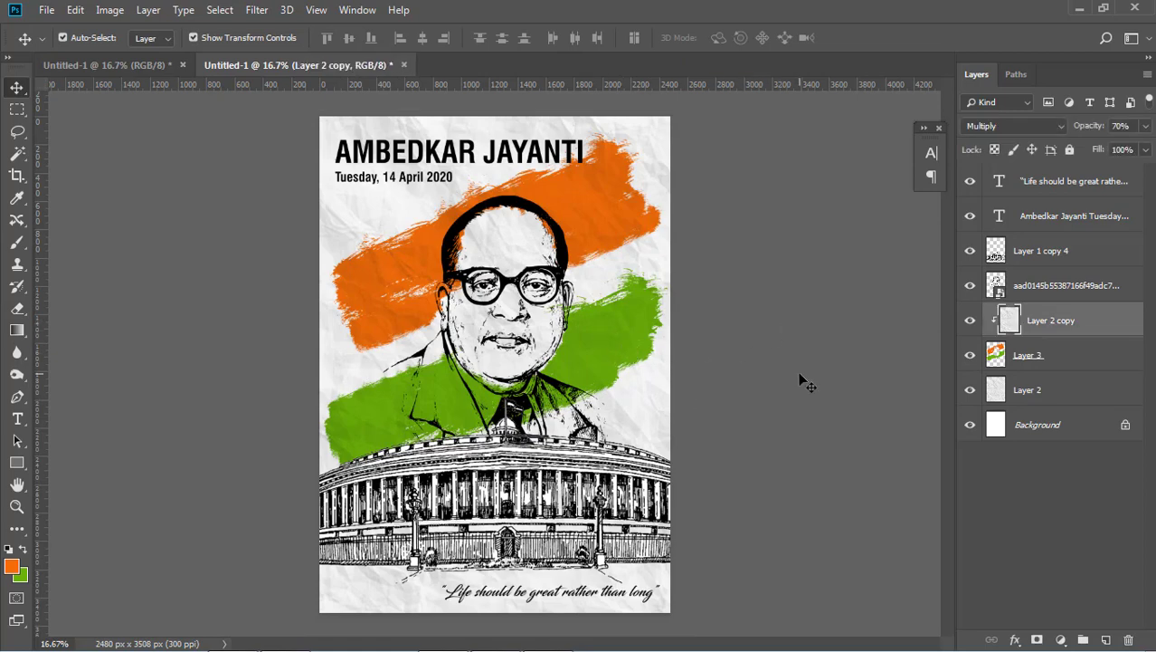
# Duplicate the portrait sketch layer 11 times in place to intensify its black lines
pyautogui.click(577, 268)
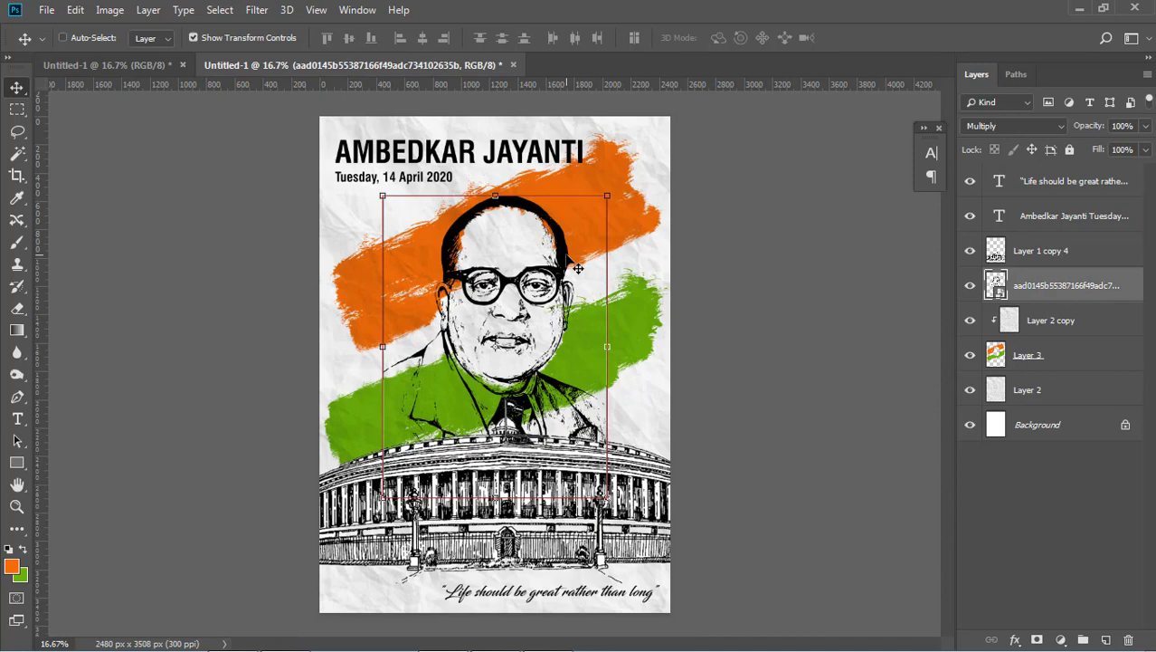
pyautogui.hotkey('ctrl', 'j')
pyautogui.hotkey('ctrl', 'j')
pyautogui.hotkey('ctrl', 'j')
pyautogui.hotkey('ctrl', 'j')
pyautogui.hotkey('ctrl', 'j')
pyautogui.hotkey('ctrl', 'j')
pyautogui.hotkey('ctrl', 'j')
pyautogui.hotkey('ctrl', 'j')
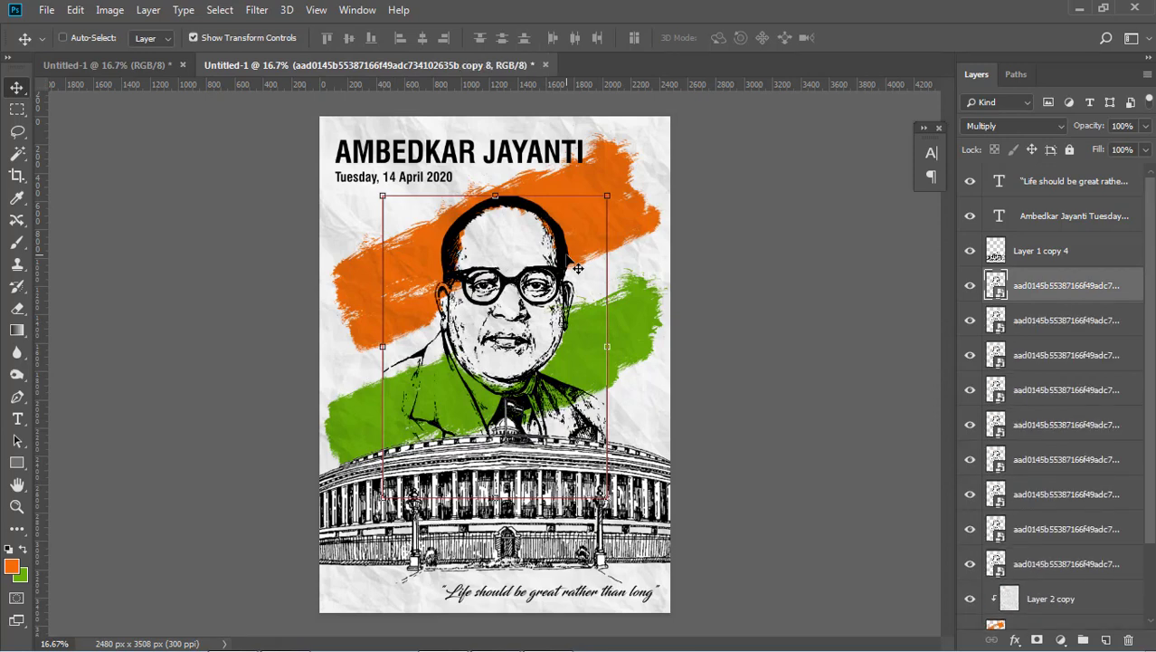
pyautogui.hotkey('ctrl', 'j')
pyautogui.hotkey('ctrl', 'j')
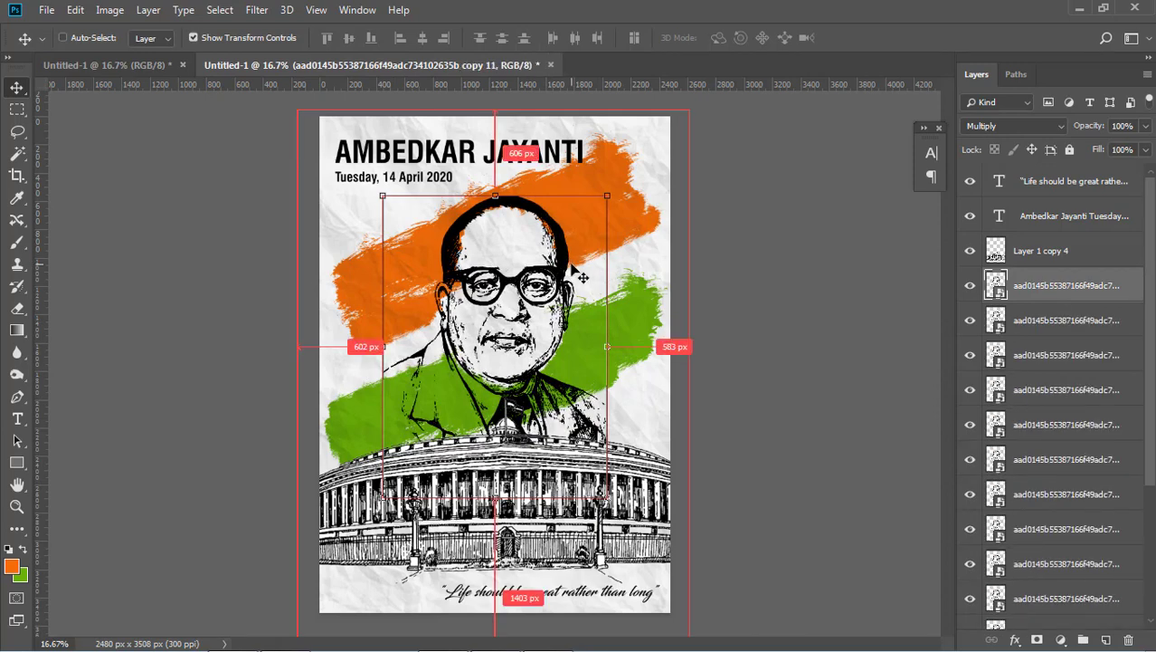
pyautogui.click(771, 371)
pyautogui.scroll(-3, 1047, 326)
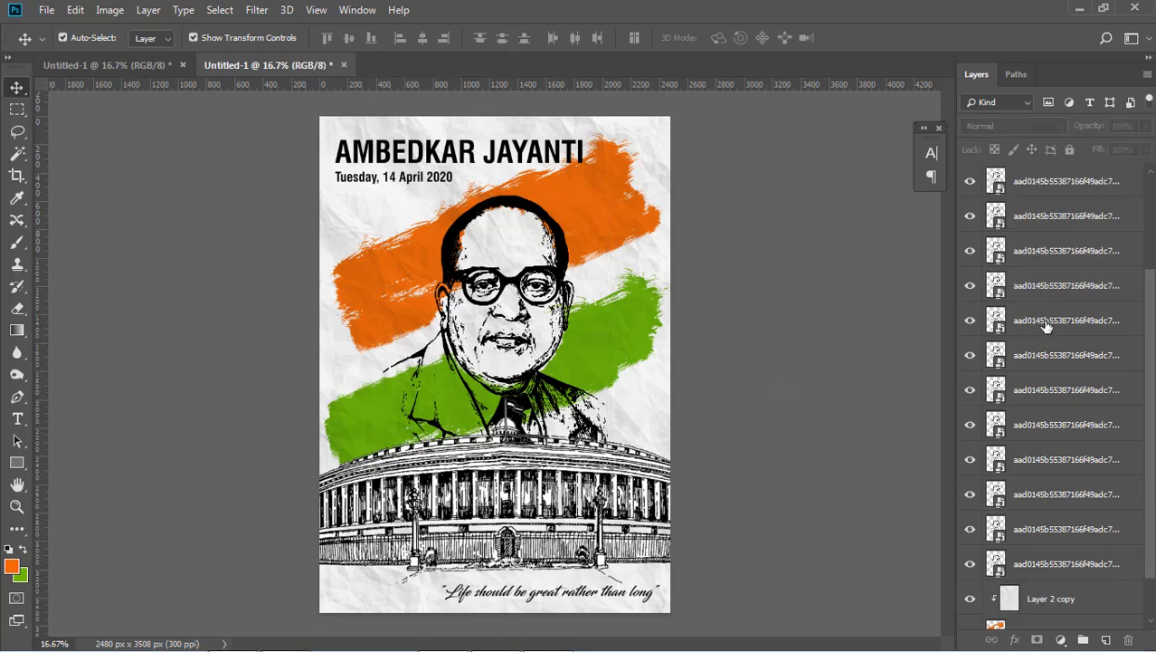
pyautogui.scroll(3, 1045, 326)
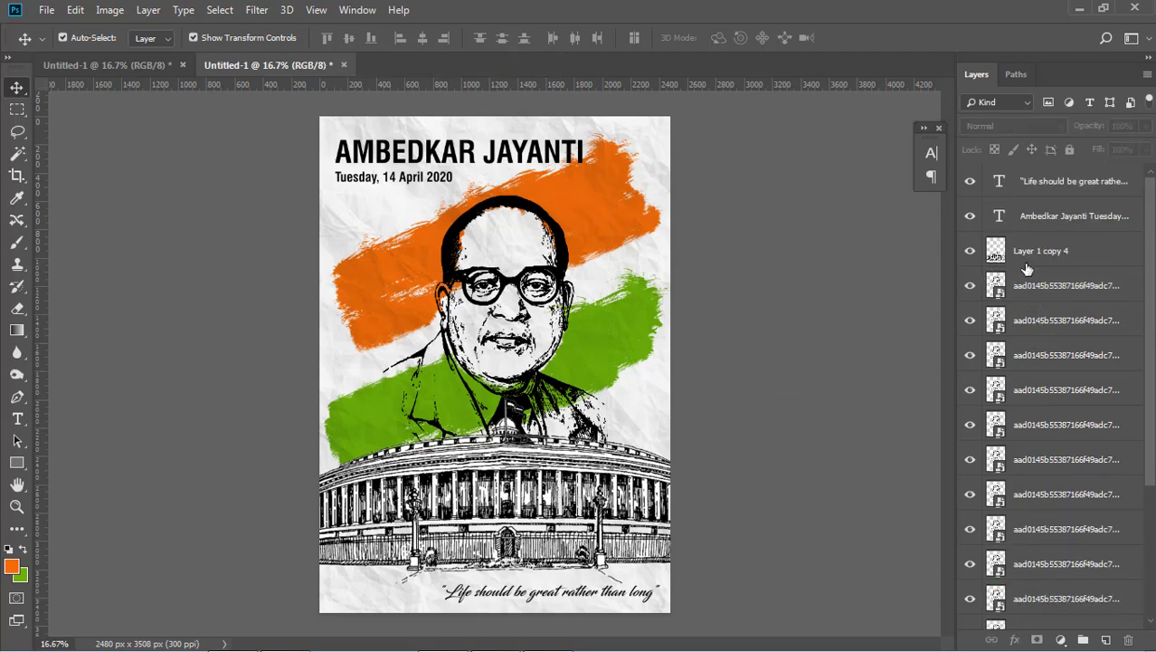
# Group all the stacked portrait sketch layers into a single layer group
pyautogui.click(1032, 285)
pyautogui.scroll(-5, 1045, 335)
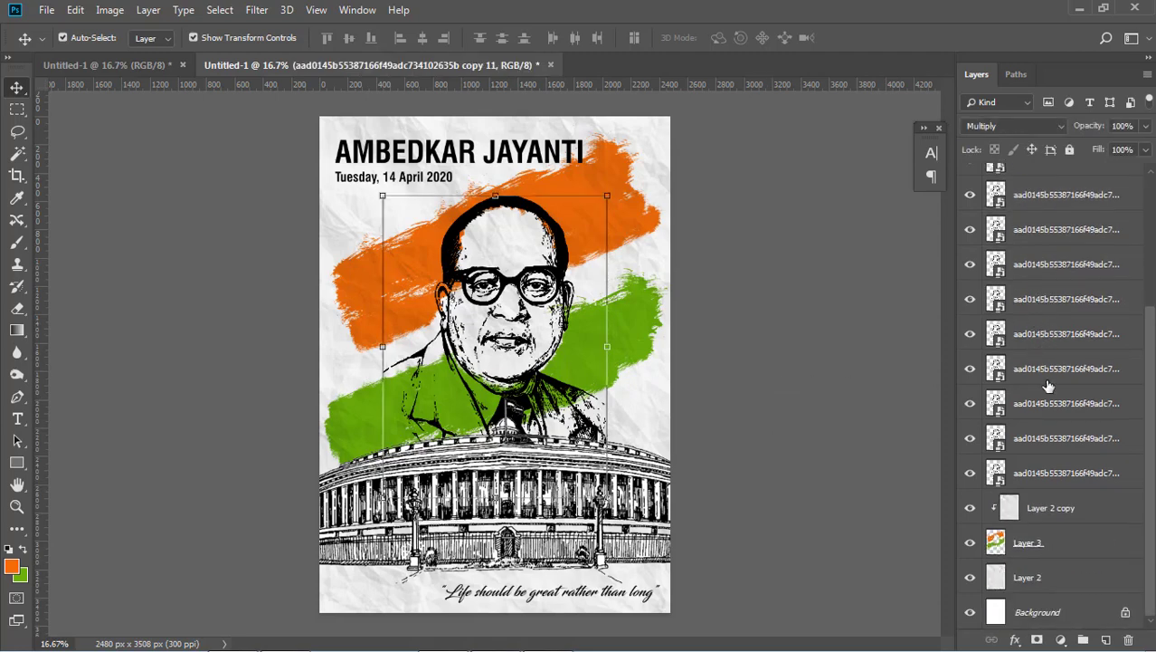
pyautogui.keyDown('shift'); pyautogui.click(1038, 472); pyautogui.keyUp('shift')
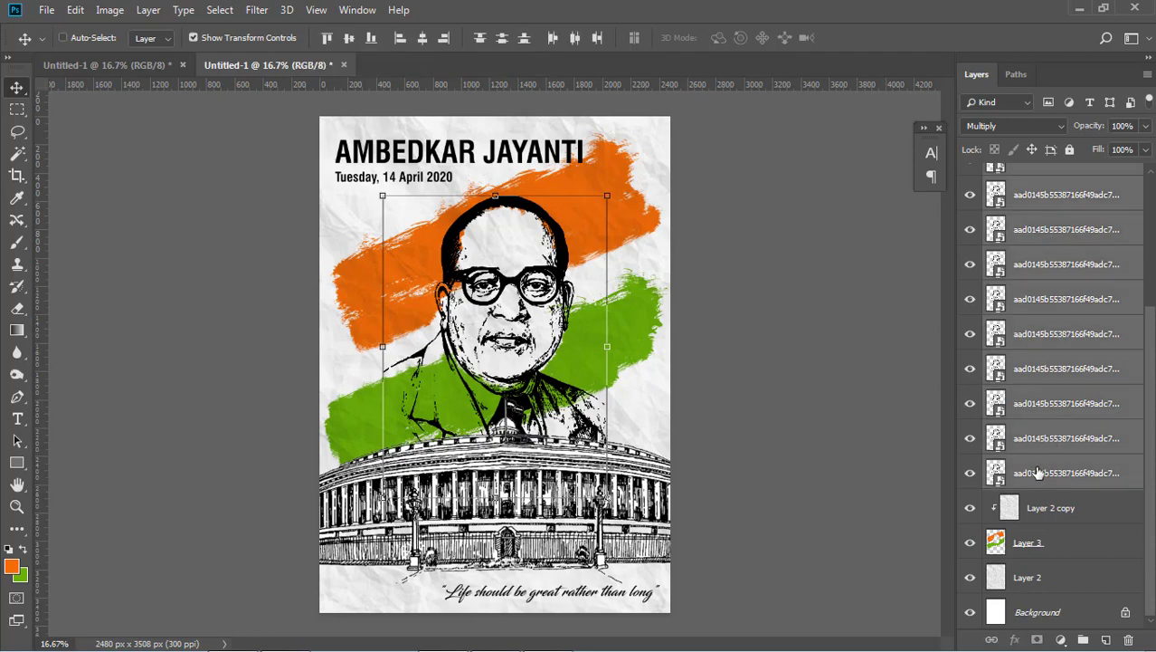
pyautogui.hotkey('ctrl', 'g')
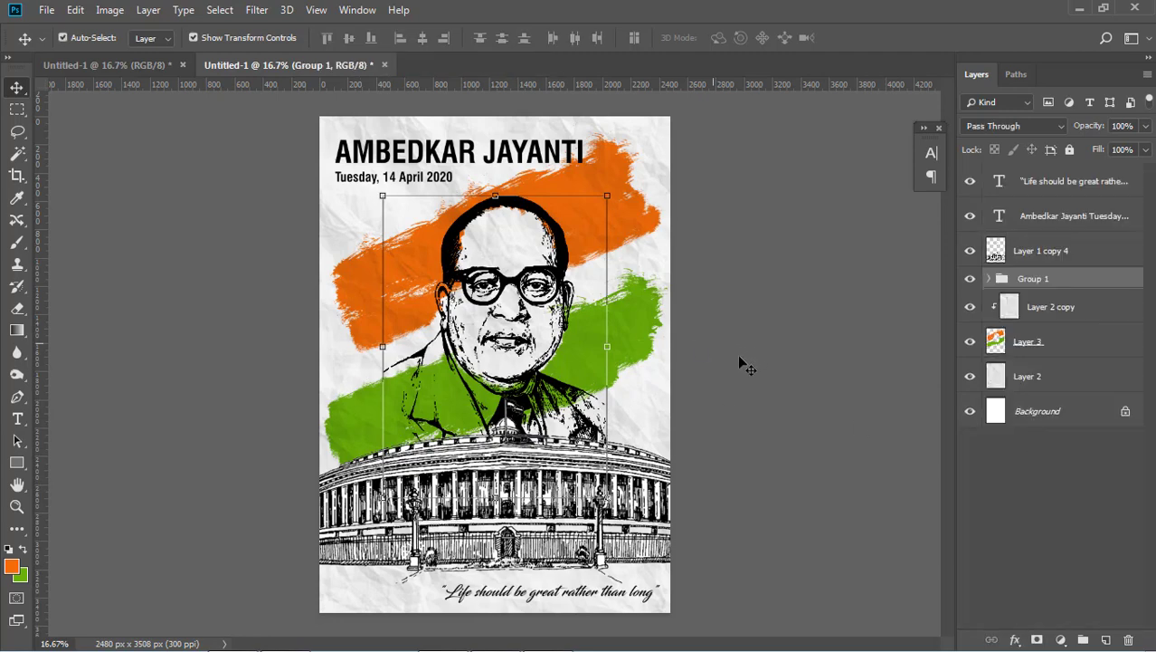
pyautogui.click(724, 416)
# Duplicate the building drawing on Layer 1 copy 4 seven times in place to intensify its lines
pyautogui.click(596, 463)
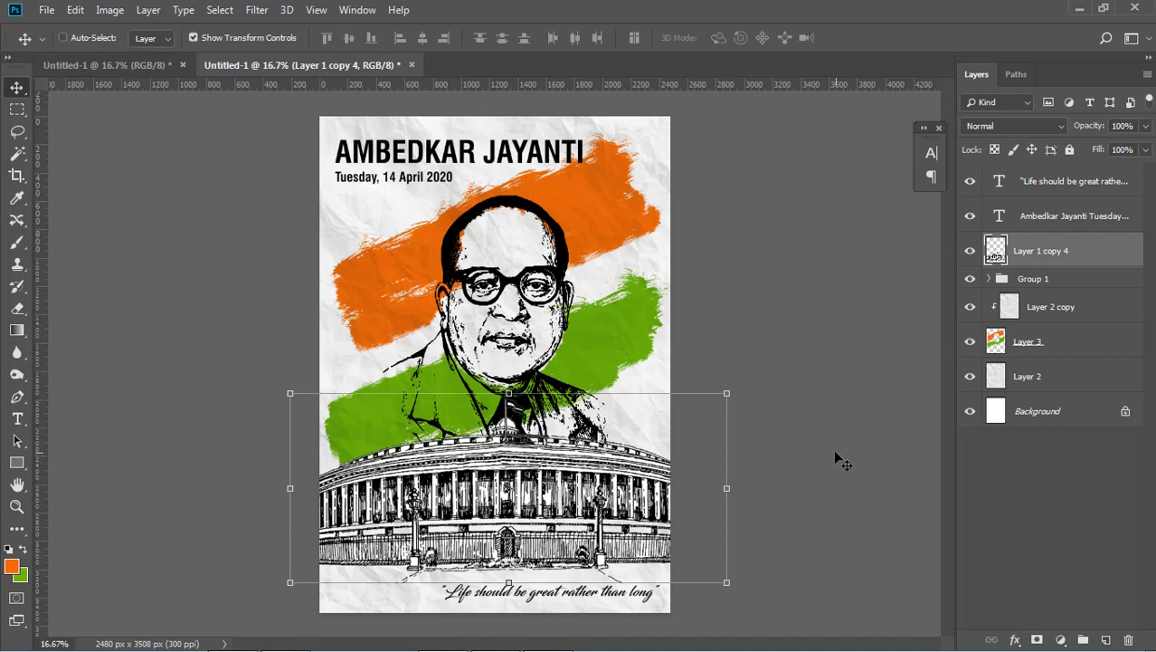
pyautogui.hotkey('ctrl', 'j')
pyautogui.hotkey('ctrl', 'j')
pyautogui.hotkey('ctrl', 'j')
pyautogui.hotkey('ctrl', 'j')
pyautogui.hotkey('ctrl', 'j')
pyautogui.hotkey('ctrl', 'j')
pyautogui.hotkey('ctrl', 'j')
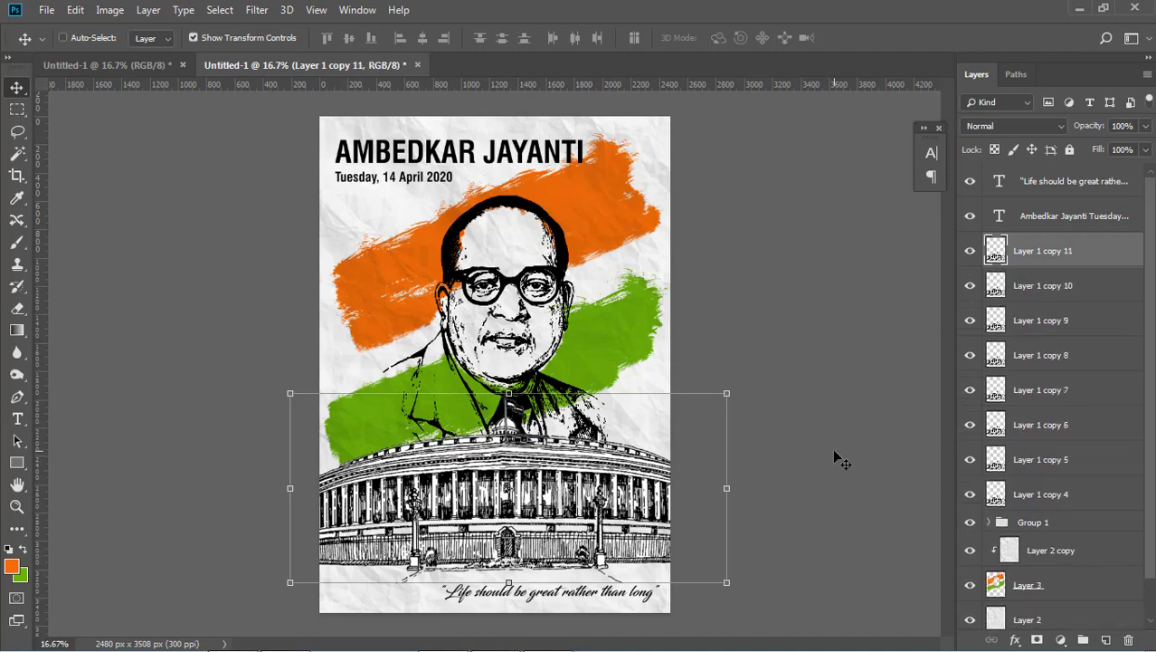
# Group the building layers from Layer 1 copy 4 through Layer 1 copy 11
pyautogui.press('ctrl')
pyautogui.keyDown('ctrl'); pyautogui.click(1059, 496); pyautogui.keyUp('ctrl')
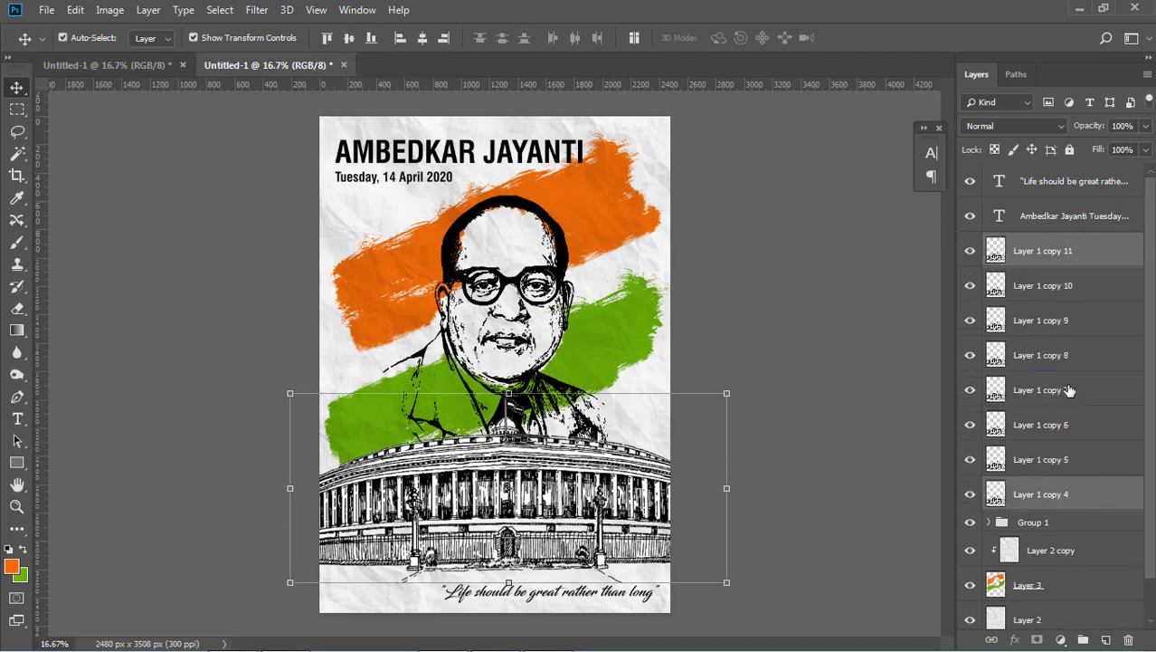
pyautogui.keyDown('shift'); pyautogui.click(1057, 286); pyautogui.keyUp('shift')
pyautogui.keyDown('shift'); pyautogui.click(1047, 258); pyautogui.keyUp('shift')
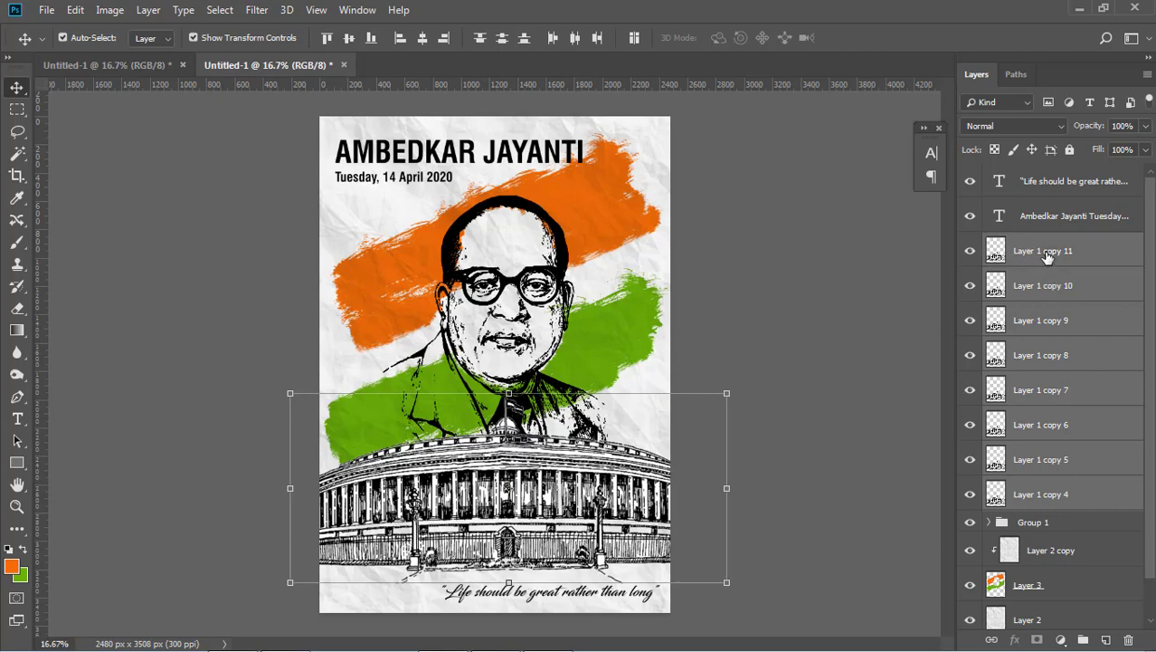
pyautogui.hotkey('ctrl', 'g')
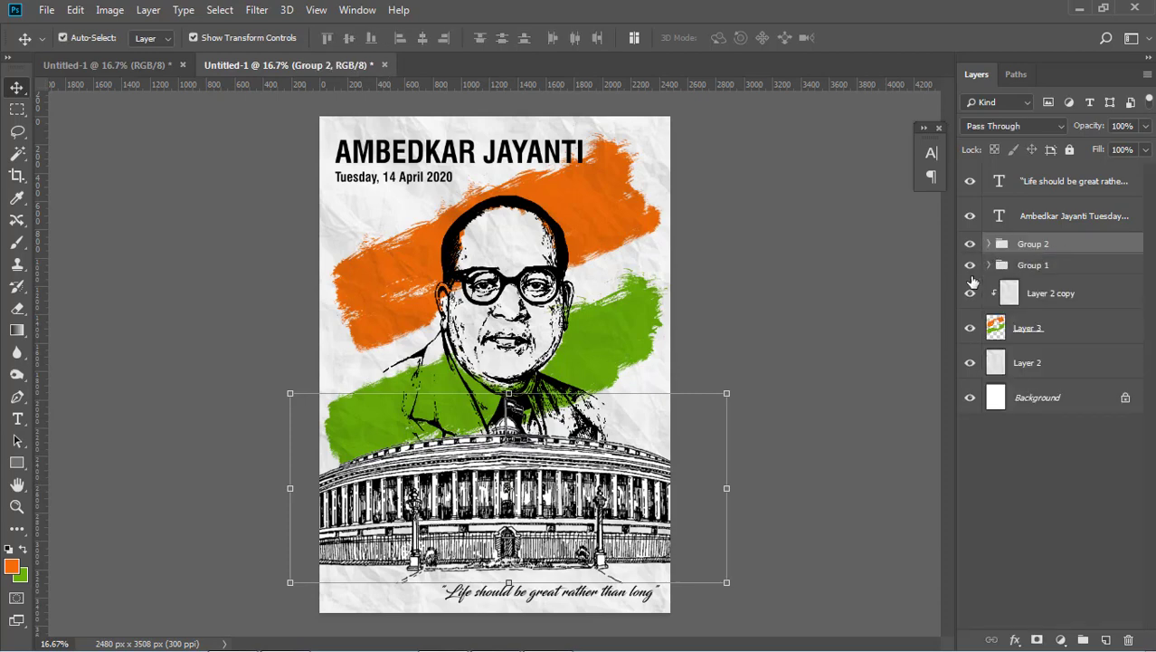
pyautogui.click(858, 369)
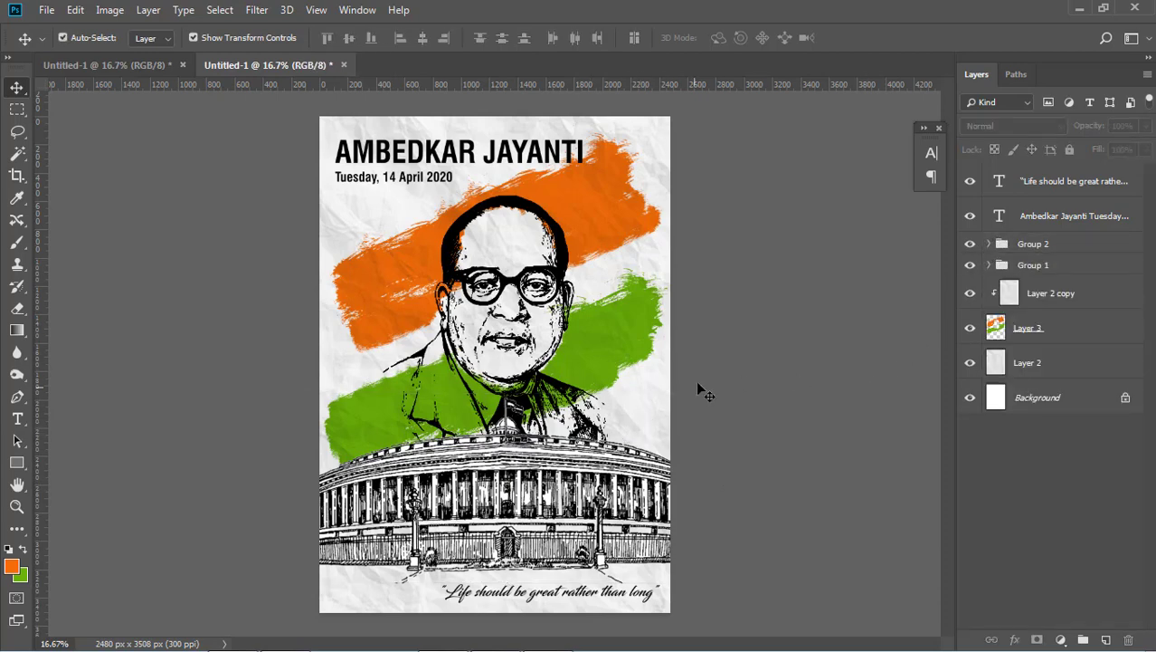
pyautogui.click(565, 597)
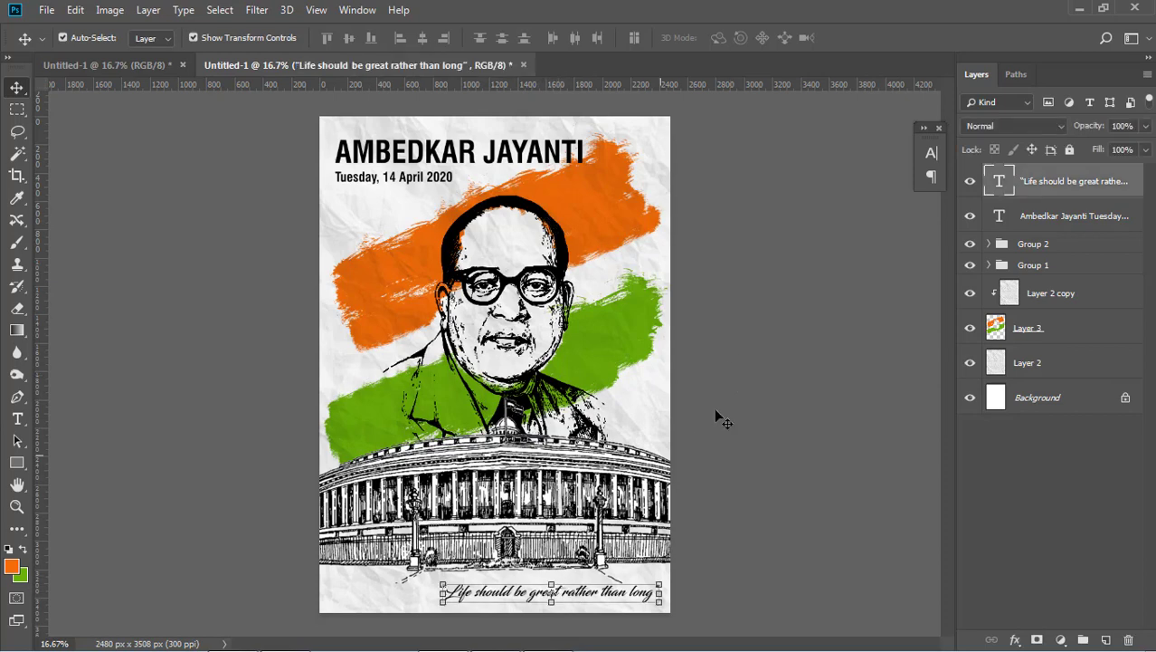
pyautogui.click(702, 397)
pyautogui.click(642, 401)
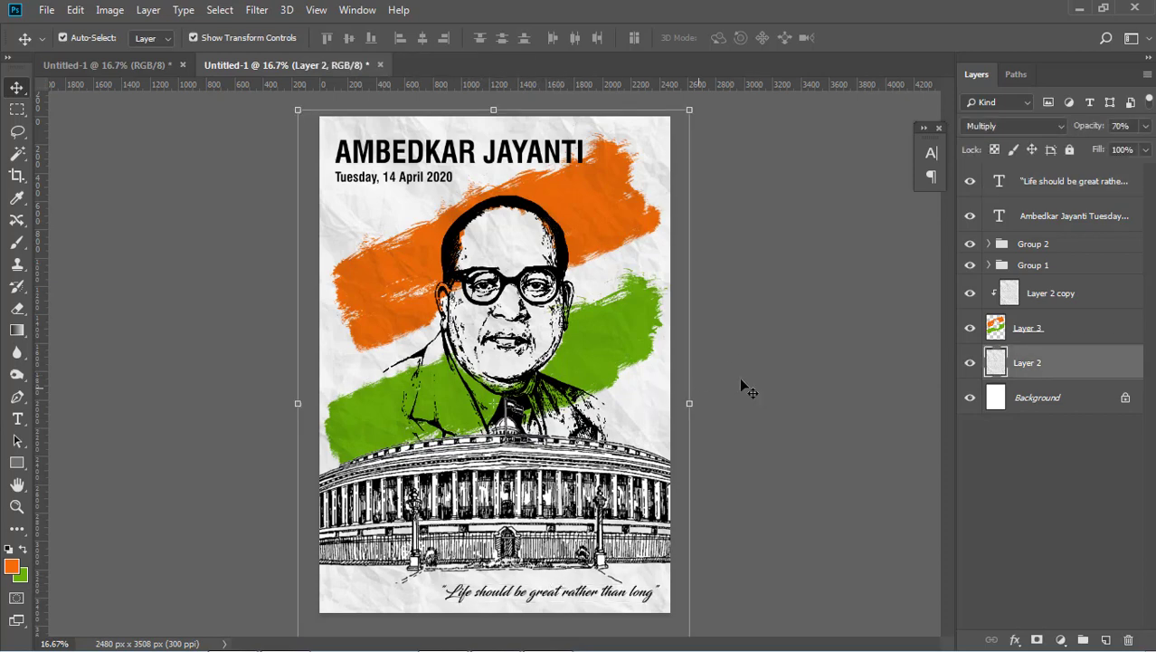
pyautogui.click(740, 380)
pyautogui.click(645, 167)
pyautogui.click(762, 269)
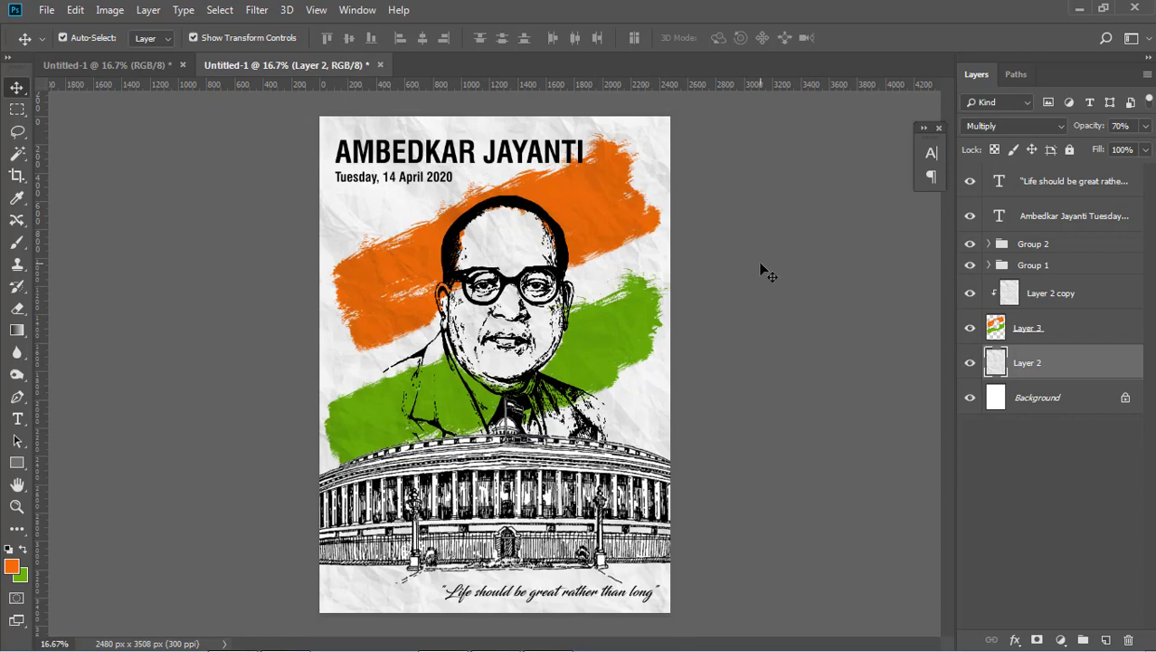
pyautogui.click(643, 221)
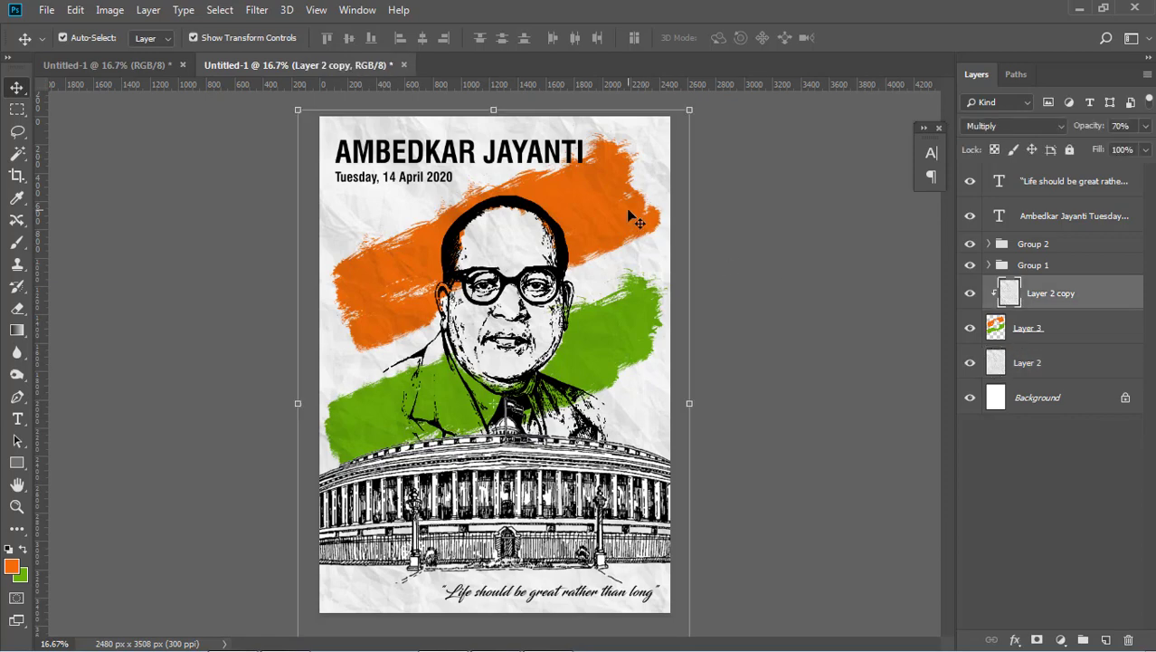
pyautogui.click(793, 388)
# Extend the green paint on Layer 3 beside the portrait's right-hand shoulder with the 600 px Brush, using green as the foreground colour
pyautogui.click(1058, 293)
pyautogui.click(1072, 342)
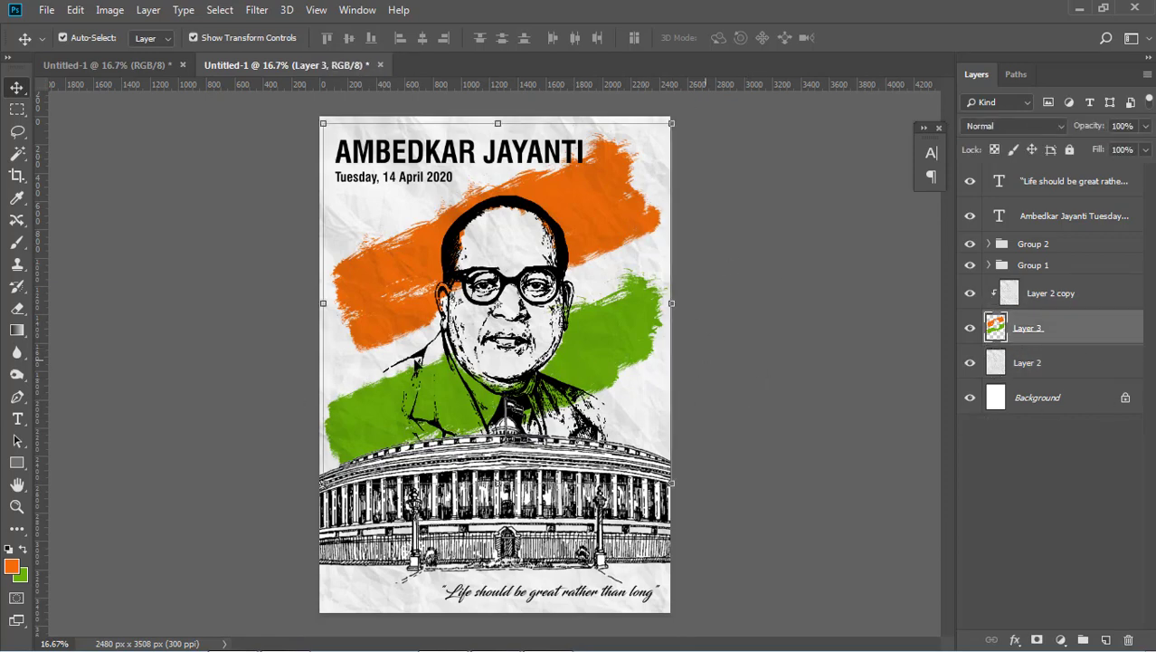
pyautogui.click(17, 242)
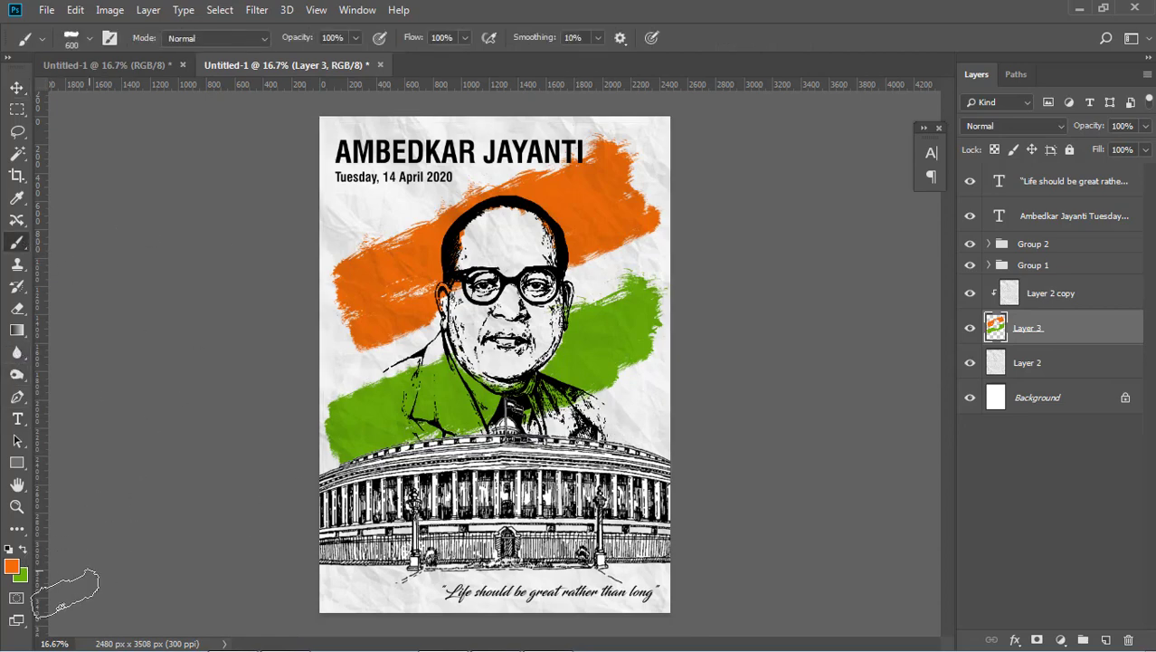
pyautogui.click(24, 549)
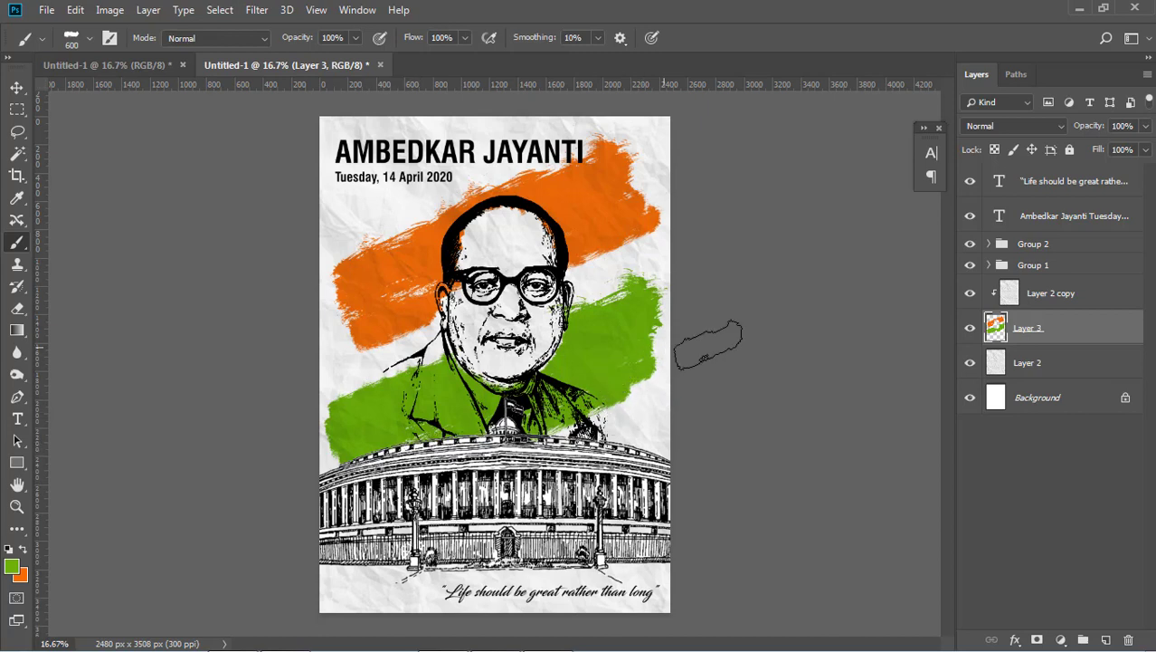
pyautogui.click(17, 88)
pyautogui.click(764, 360)
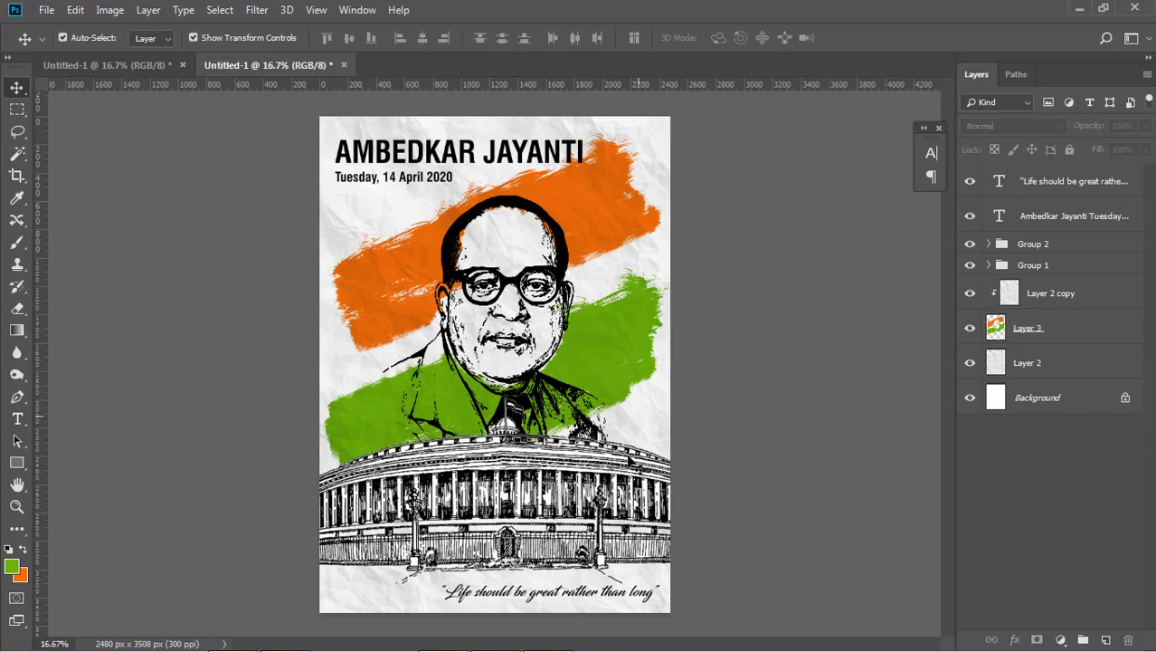
pyautogui.click(655, 420)
pyautogui.click(753, 417)
# Place vertical guides just inside the poster's left and right edges and a horizontal guide just above the title
pyautogui.moveTo(41, 445); pyautogui.dragTo(322, 443)
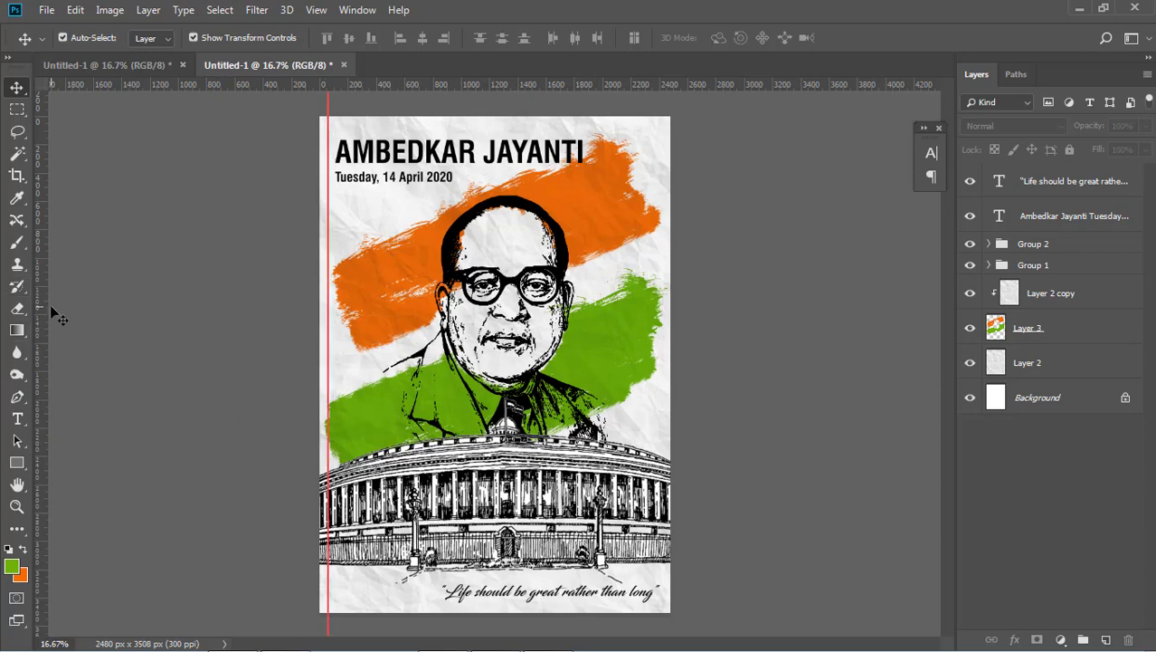
pyautogui.moveTo(172, 344); pyautogui.dragTo(663, 399)
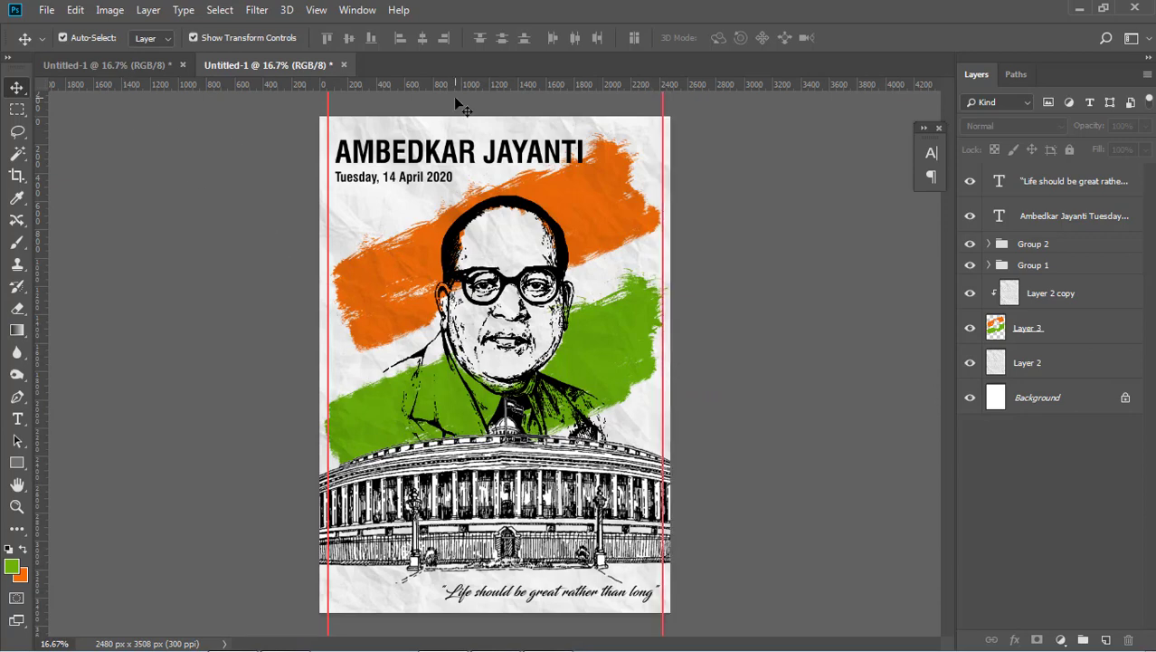
pyautogui.moveTo(463, 86)
pyautogui.mouseDown()
pyautogui.moveTo(463, 105)
pyautogui.moveTo(465, 81)
pyautogui.mouseUp()
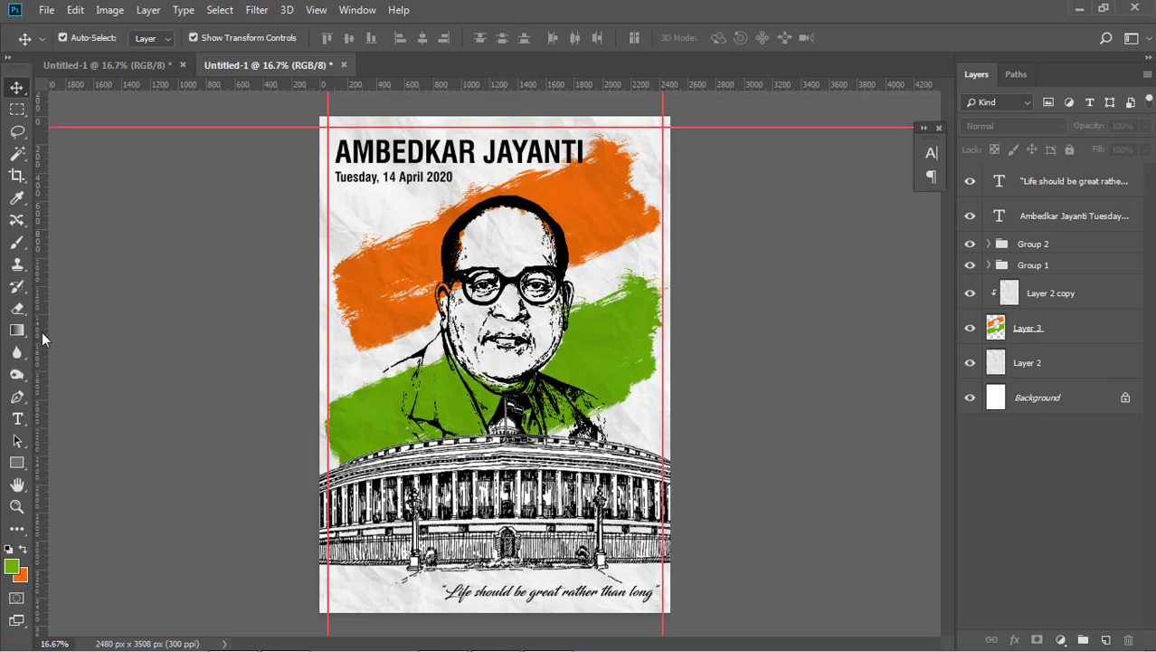
pyautogui.click(17, 397)
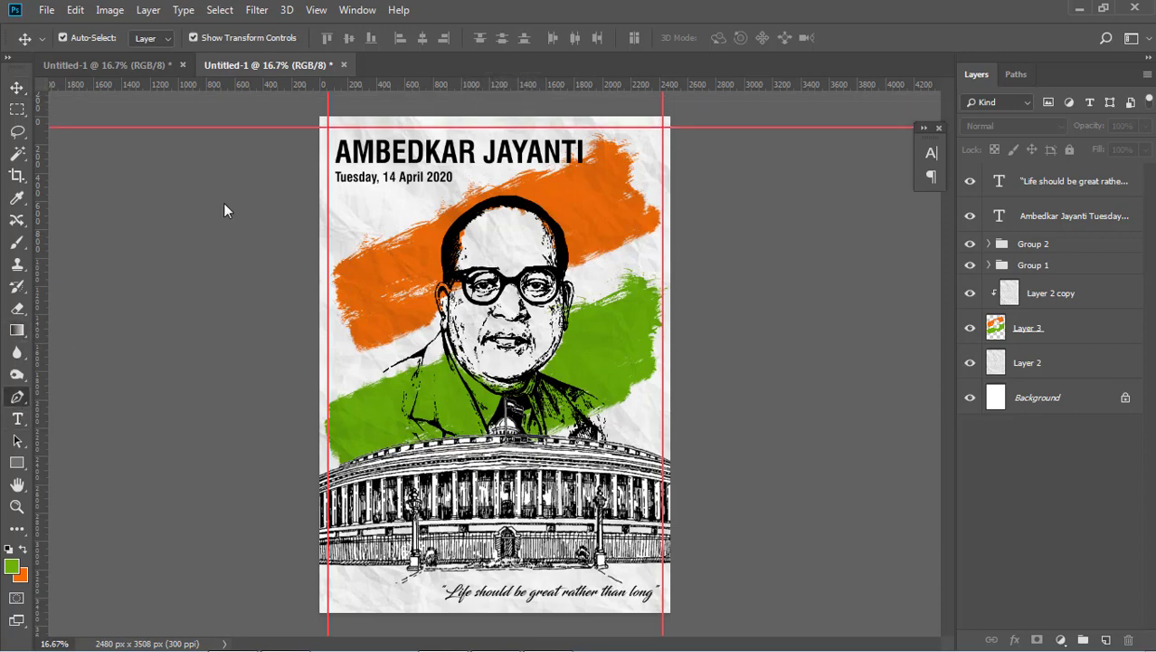
pyautogui.click(328, 127)
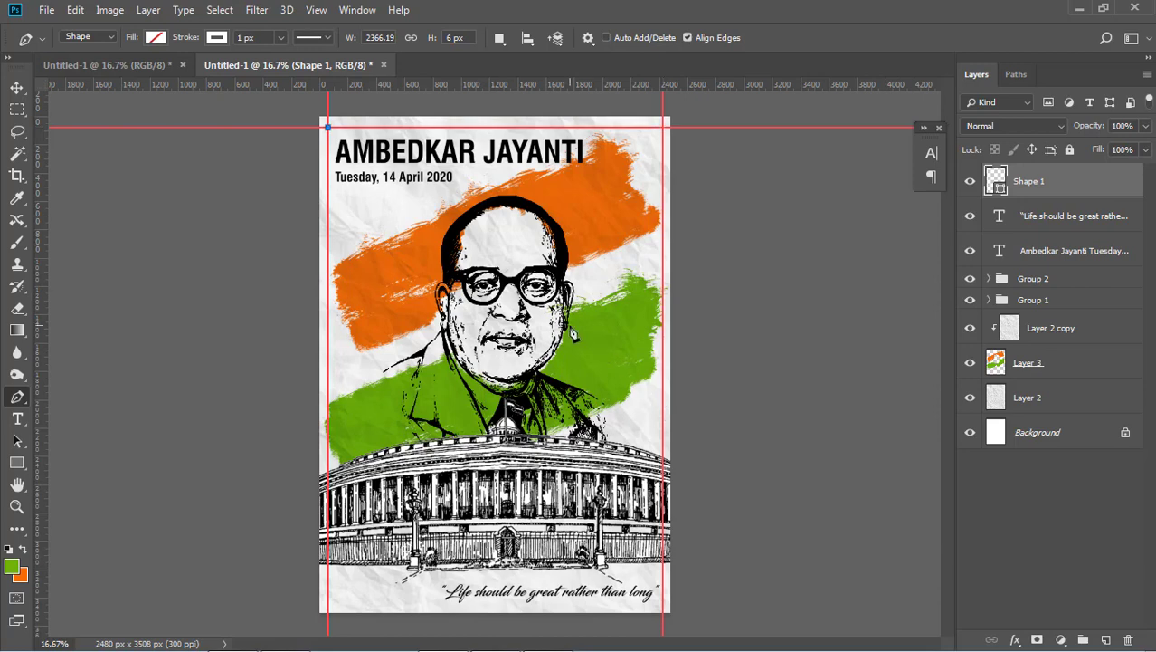
pyautogui.click(663, 127)
pyautogui.press('Delete')
pyautogui.press('Delete')
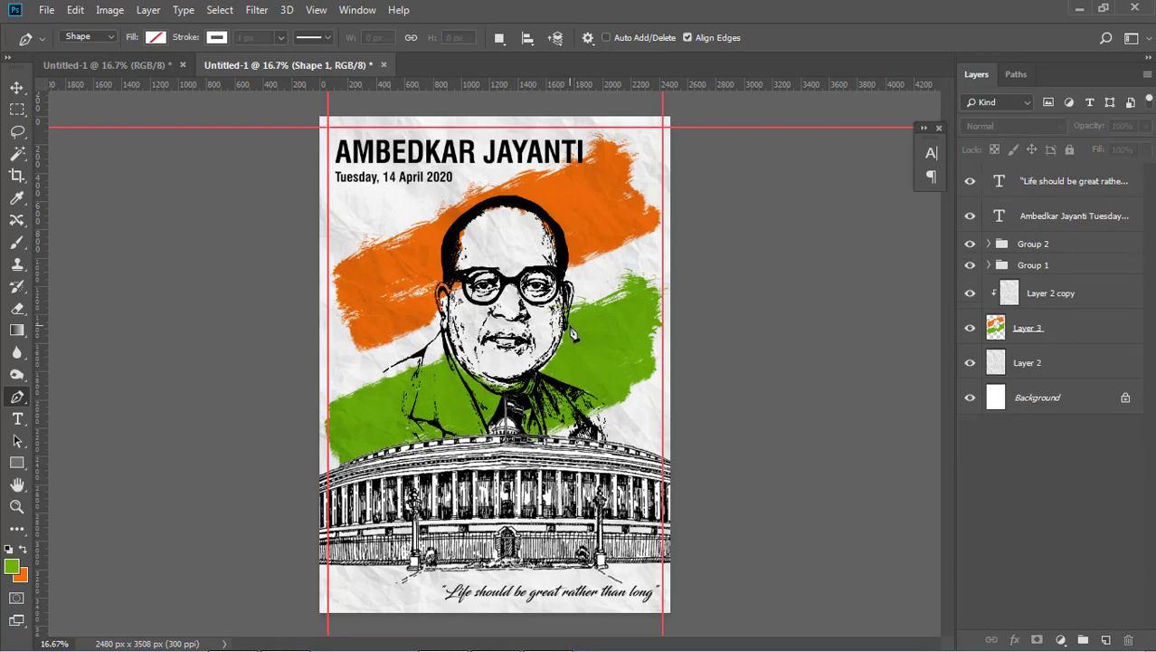
# Add a horizontal guide at the building's roofline and draw a three-sided Pen shape, about 2366 by 2159 px, along the side and top guides
pyautogui.moveTo(383, 80); pyautogui.dragTo(424, 432)
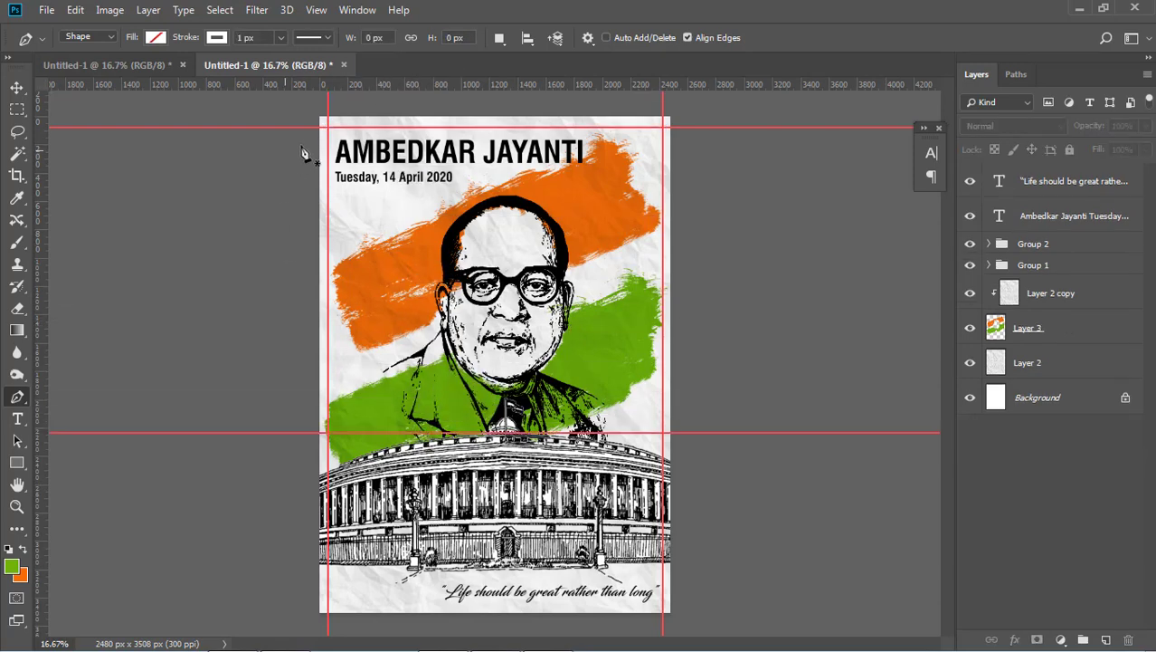
pyautogui.click(328, 434)
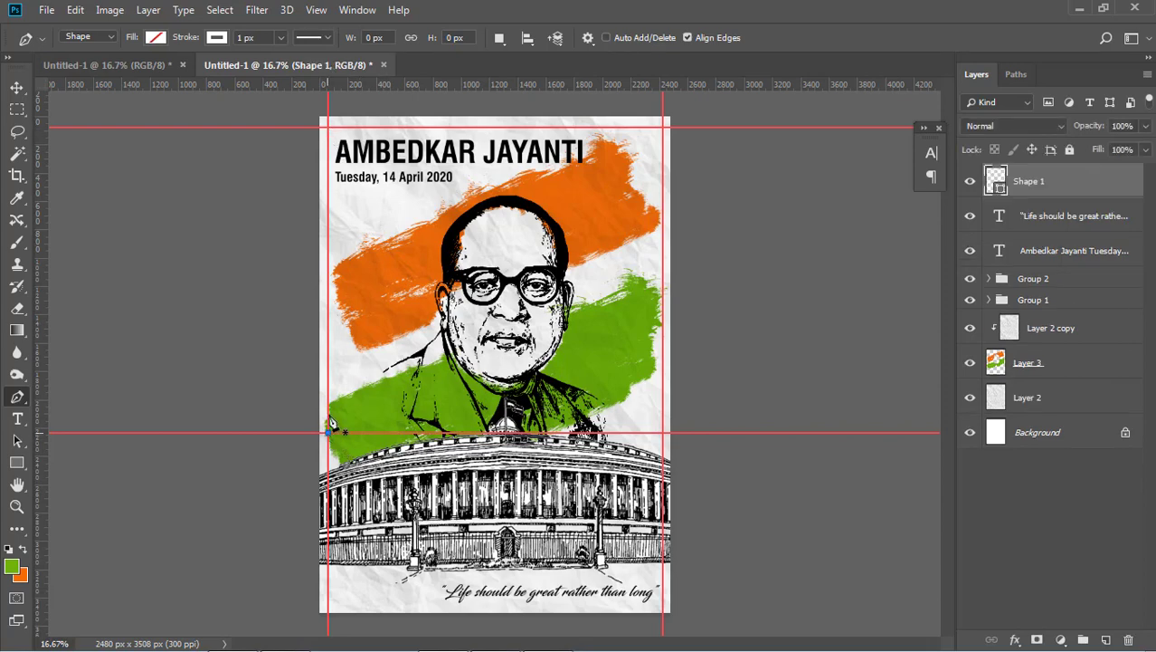
pyautogui.click(327, 127)
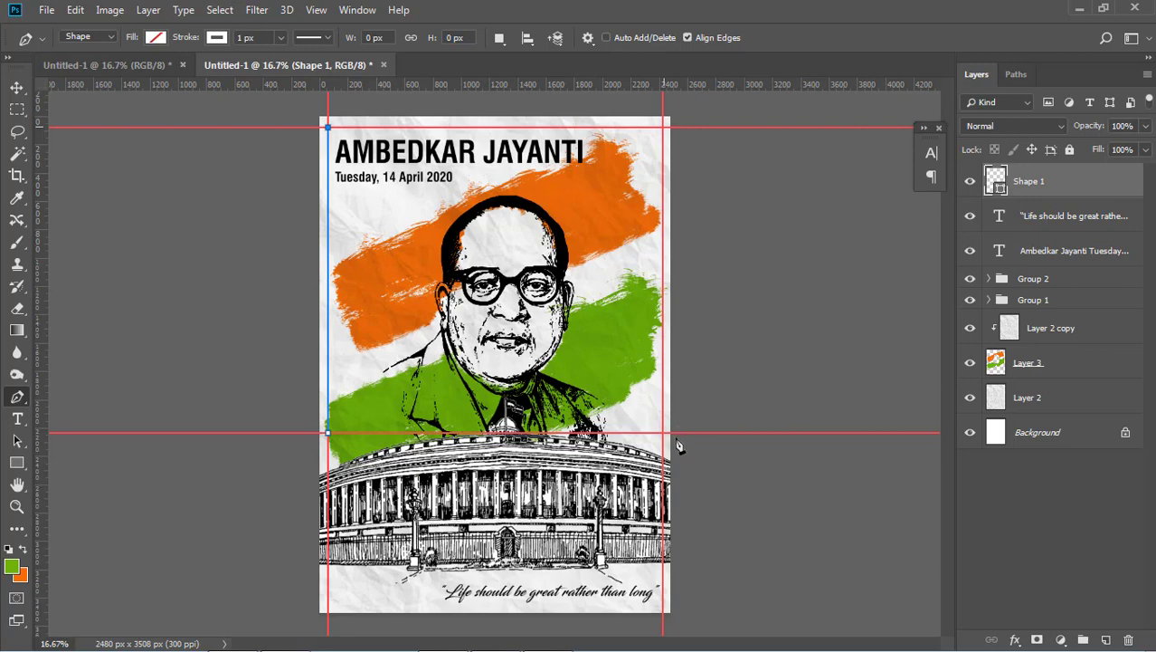
pyautogui.click(666, 129)
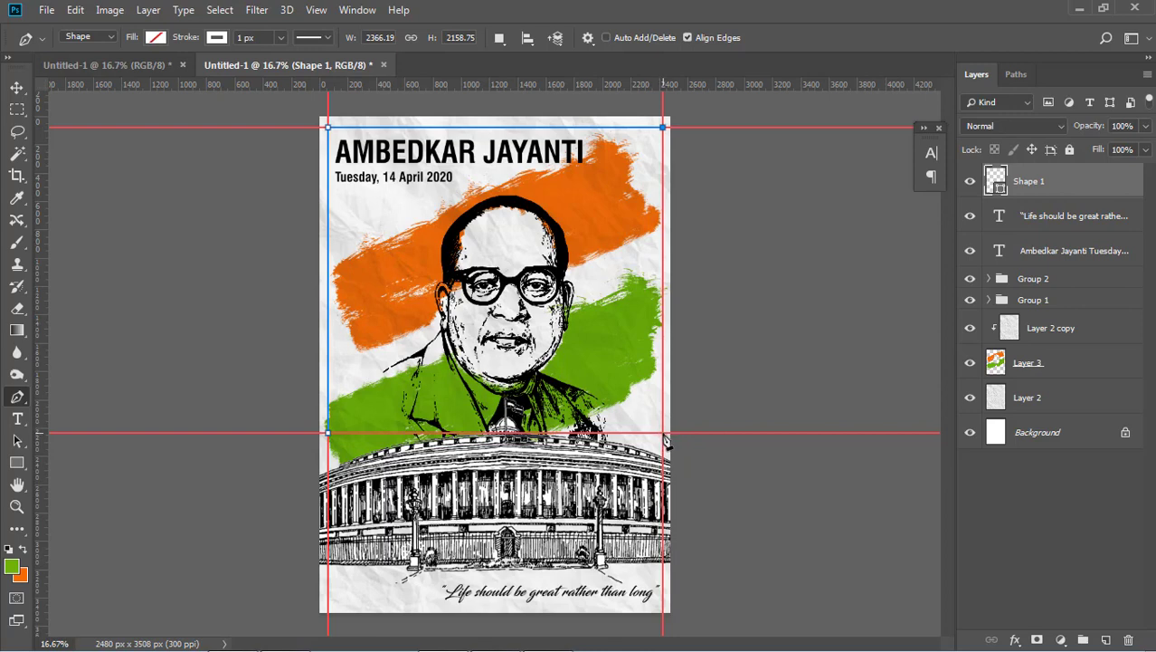
pyautogui.click(17, 87)
pyautogui.click(162, 192)
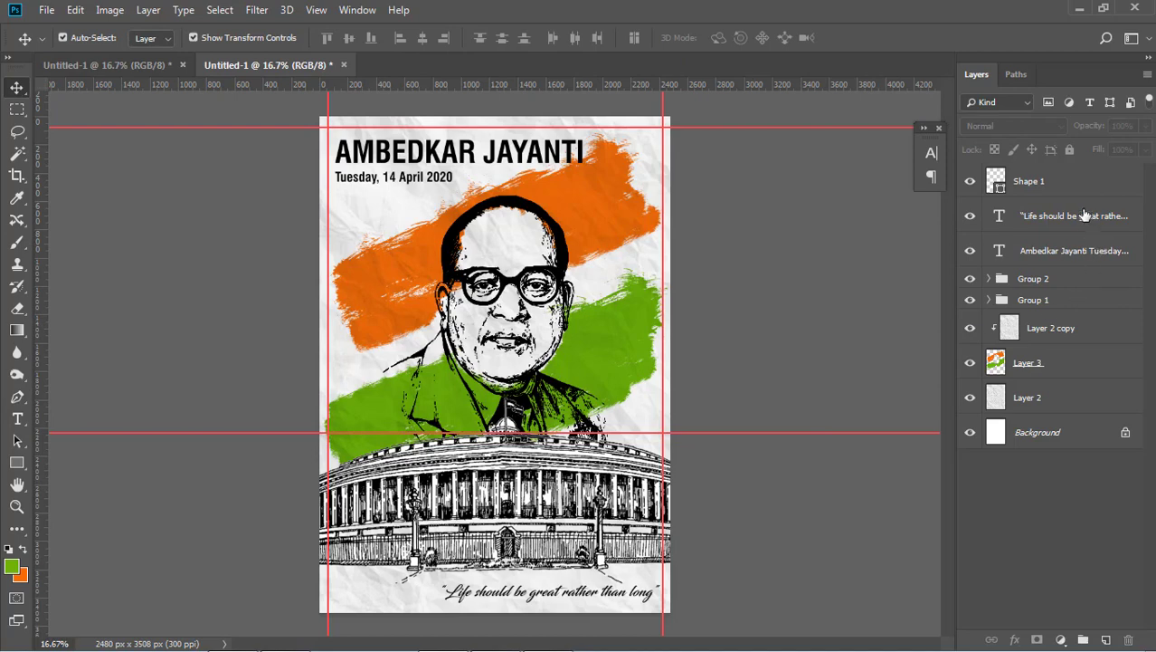
# Examine the detailed stroke options and line presets for the Shape 1 frame, keeping its solid line style
pyautogui.click(1031, 169)
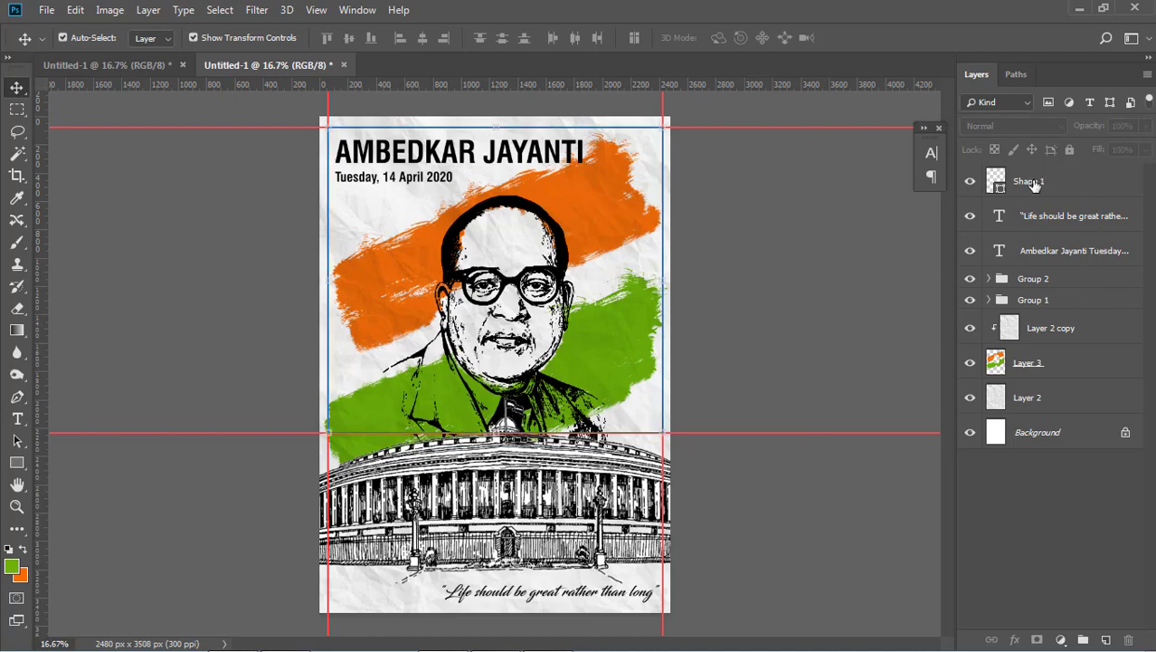
pyautogui.click(16, 395)
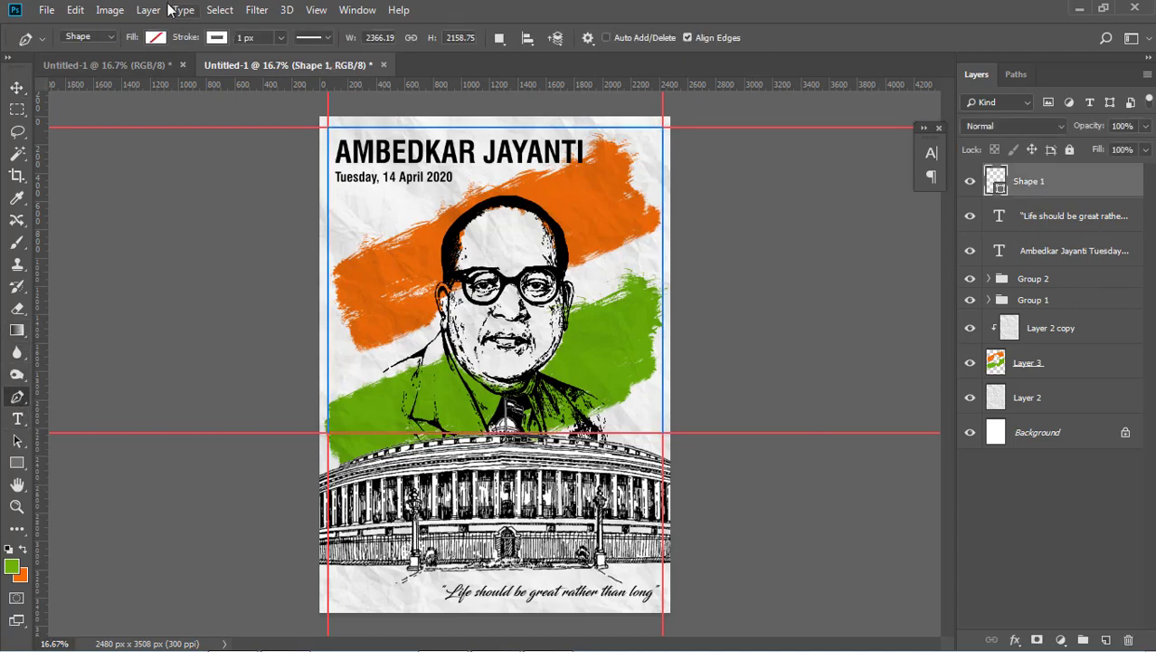
pyautogui.click(326, 40)
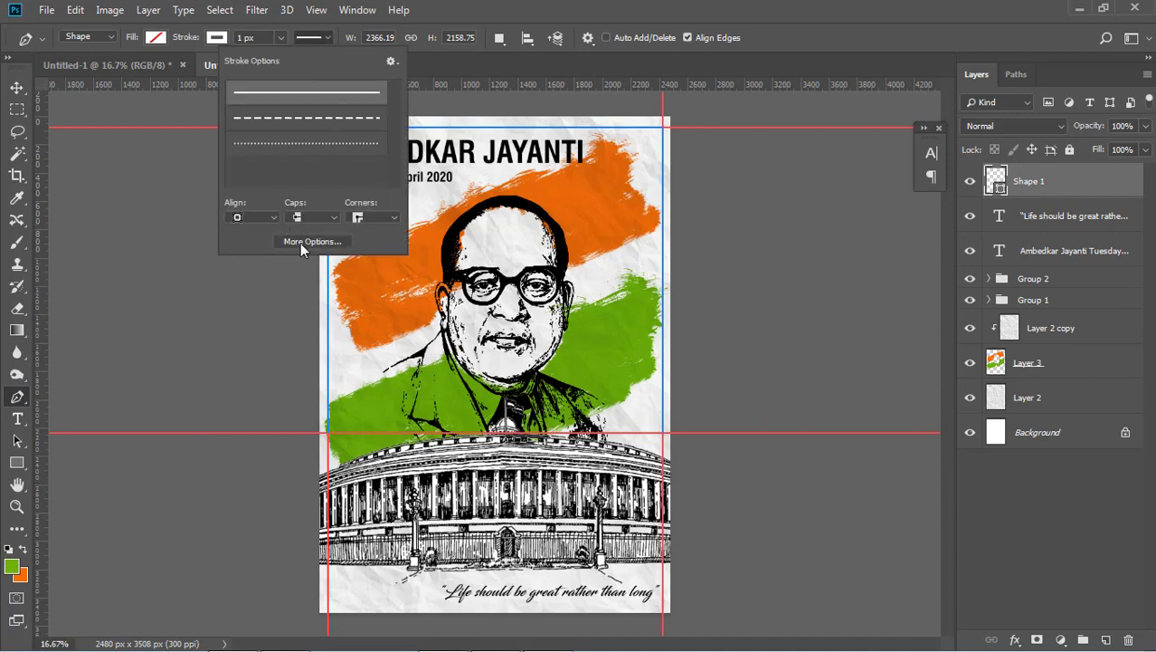
pyautogui.click(300, 243)
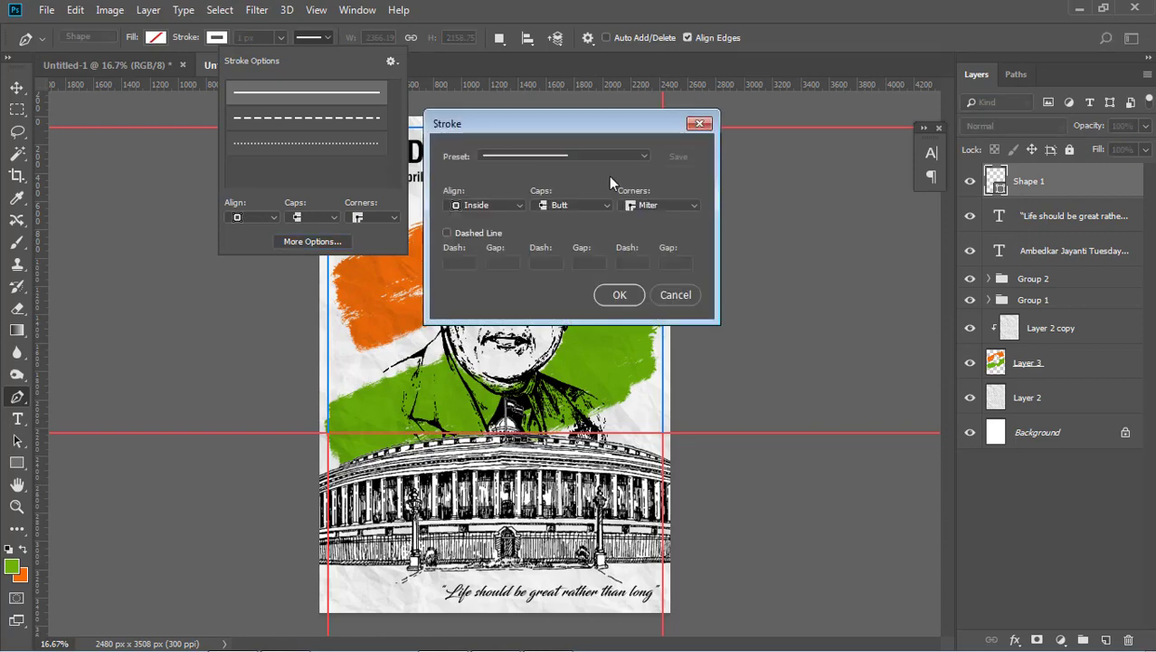
pyautogui.click(620, 156)
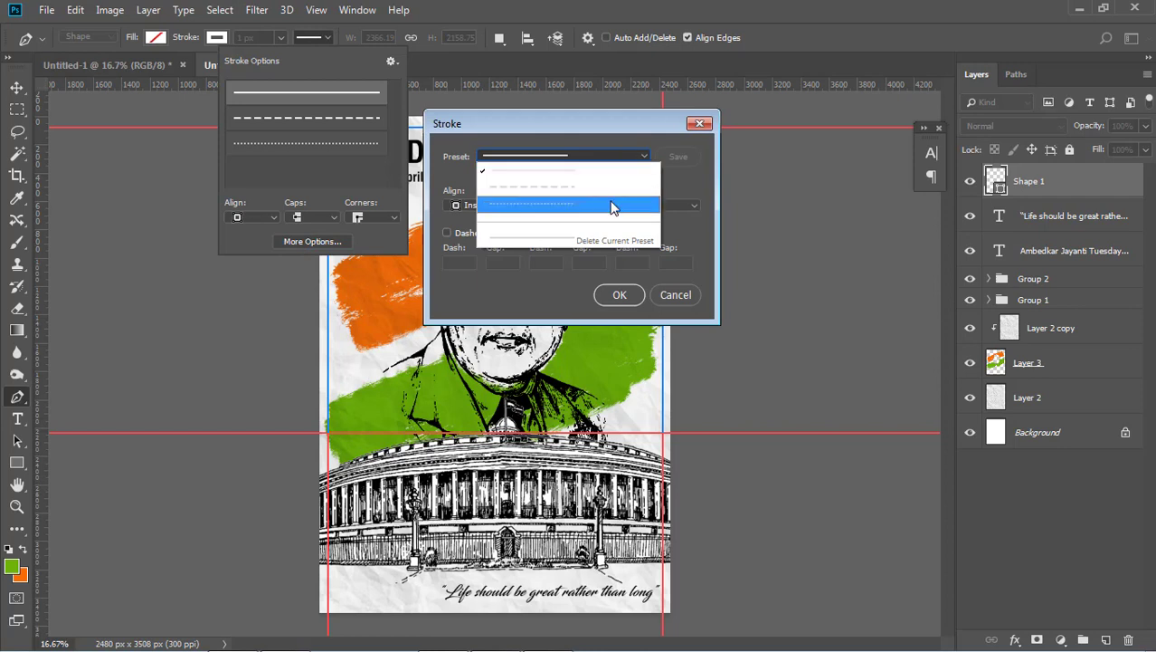
pyautogui.click(590, 254)
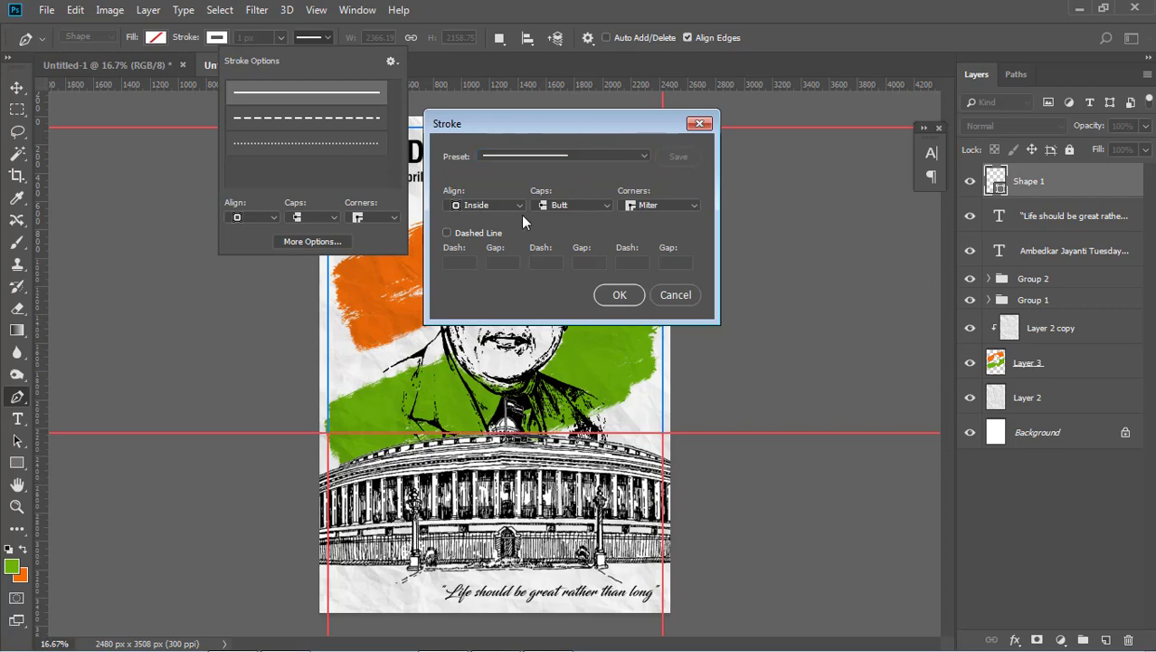
pyautogui.click(609, 296)
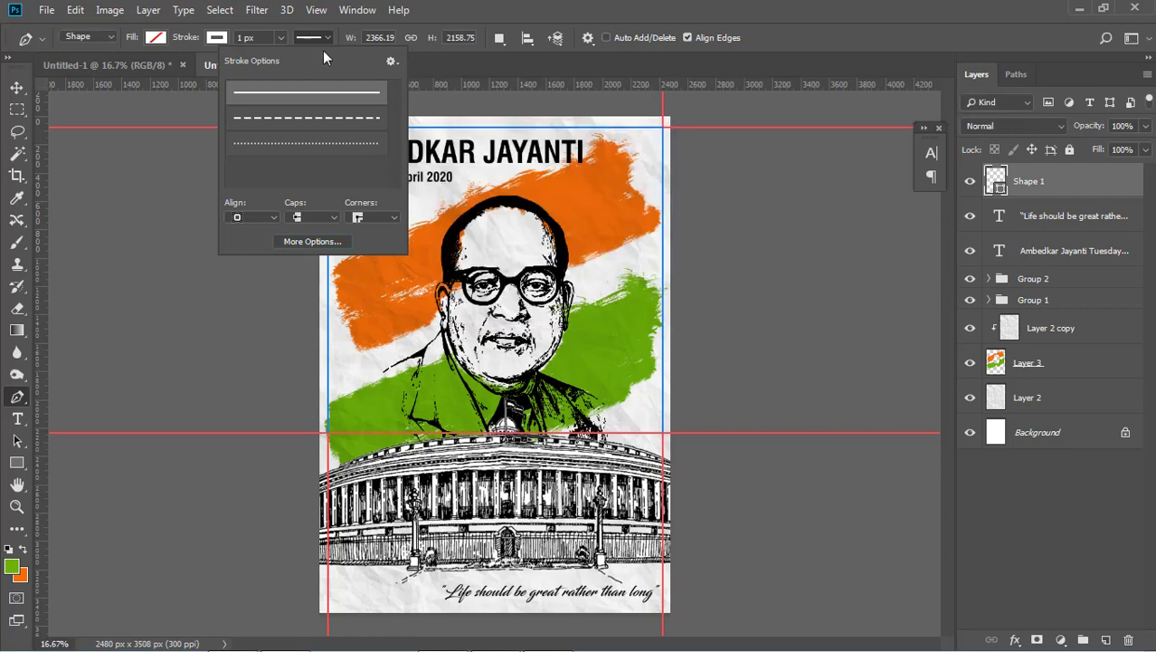
# Set the Shape 1 frame's stroke colour to black from the recently used colours and hide the guides
pyautogui.click(263, 37)
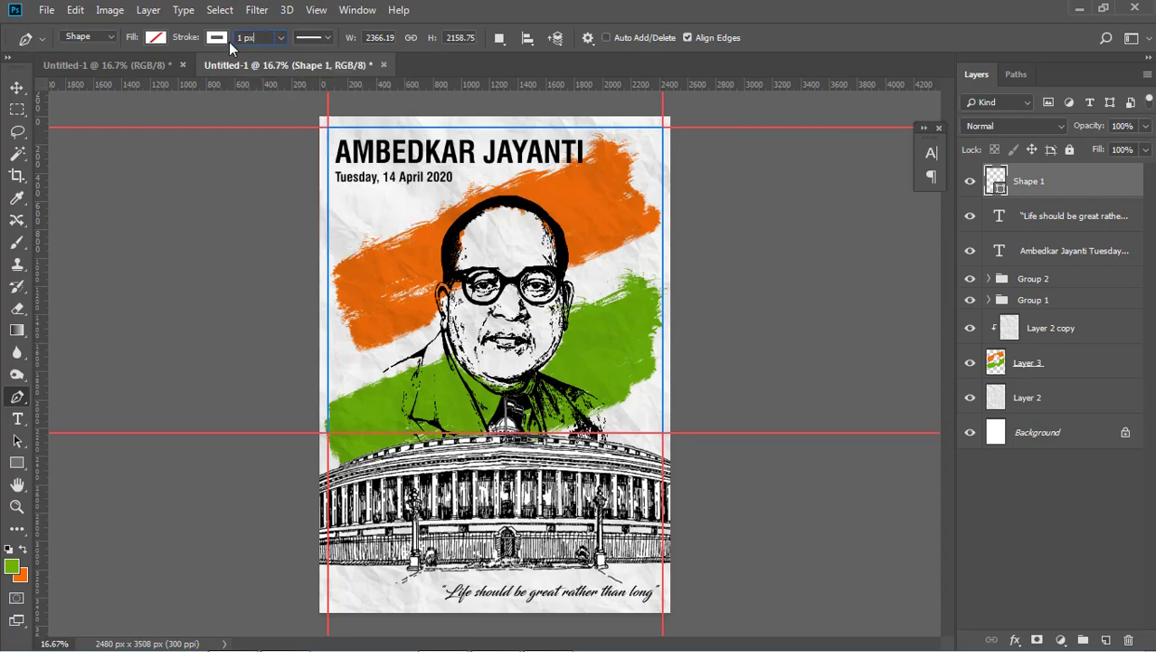
pyautogui.click(223, 39)
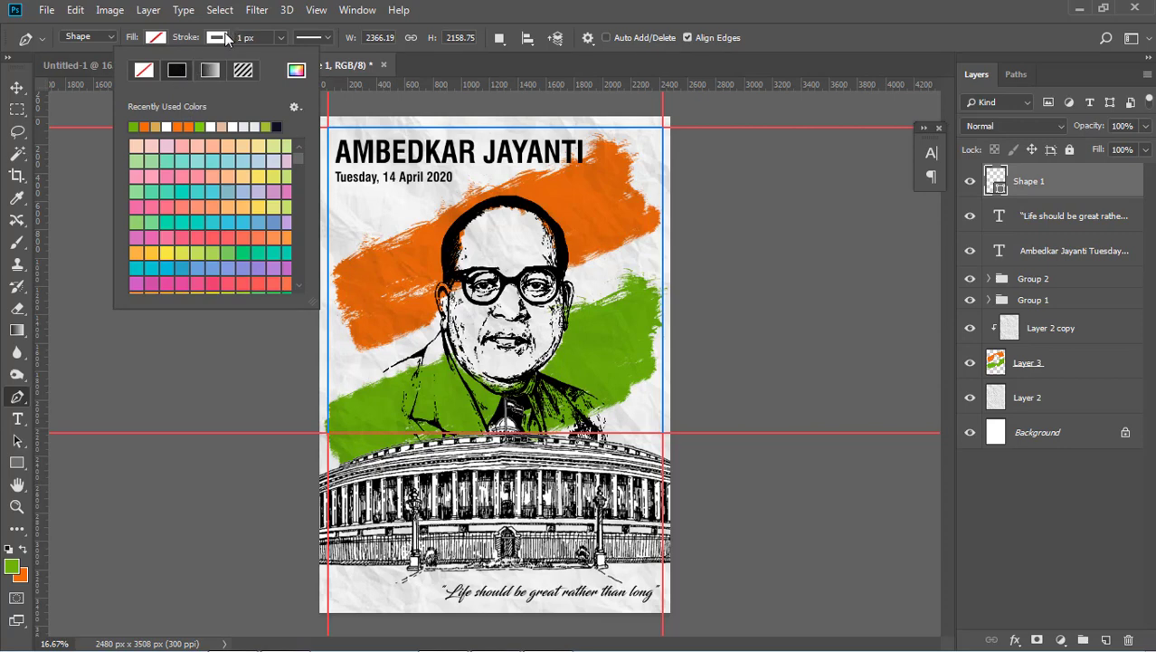
pyautogui.click(276, 126)
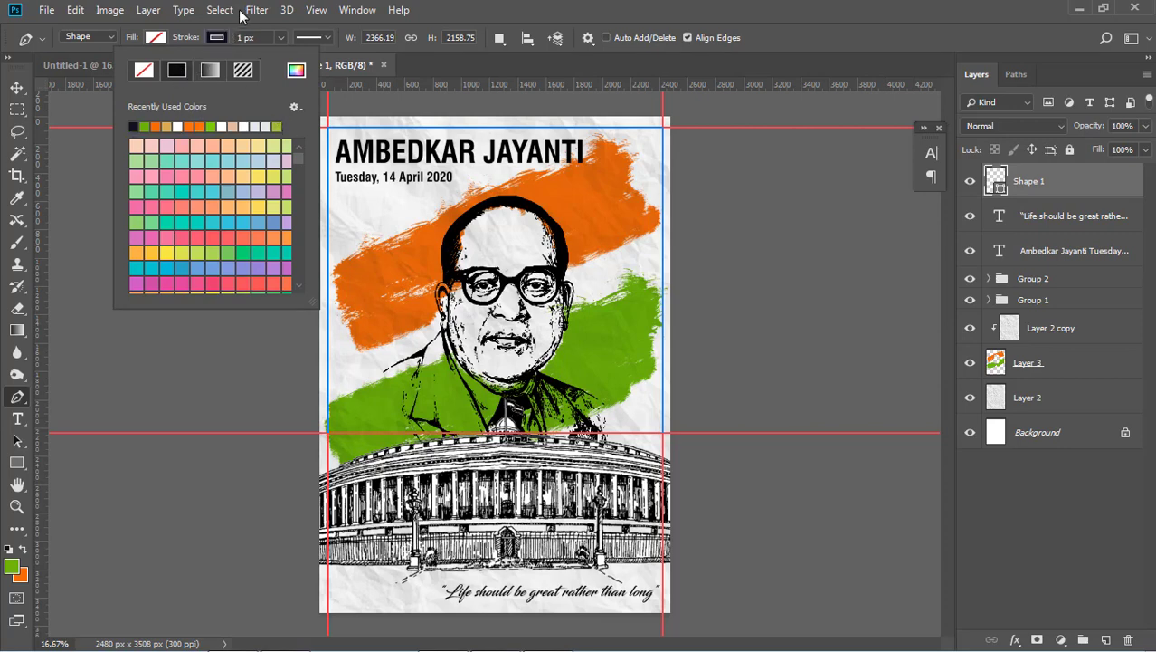
pyautogui.click(241, 33)
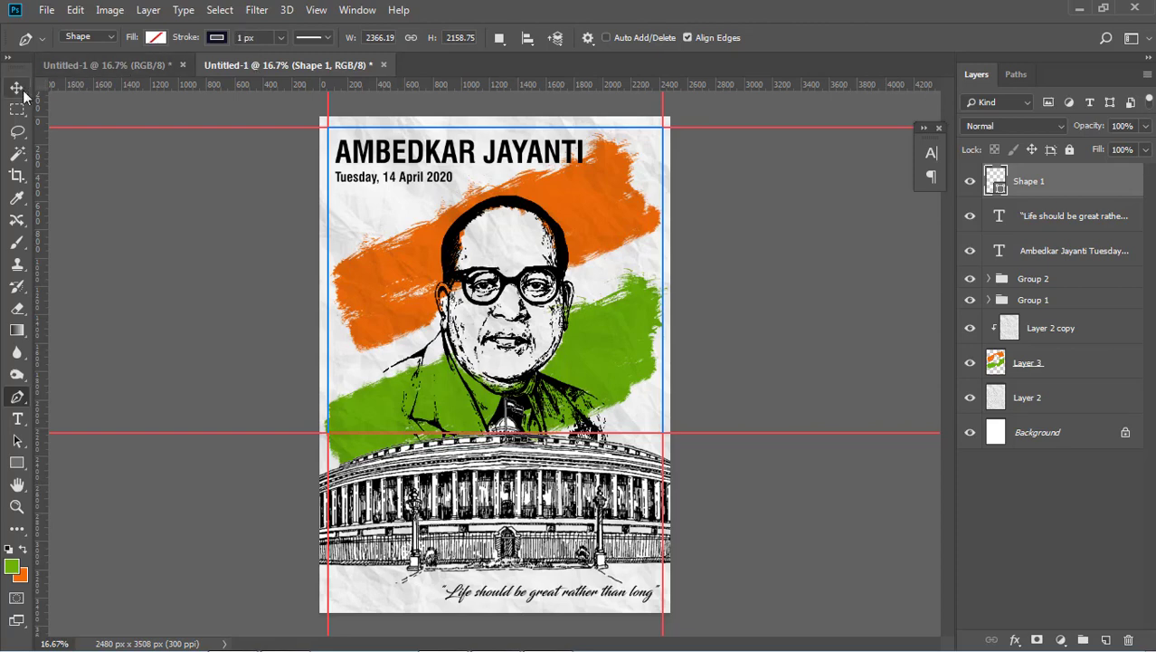
pyautogui.press('v')
pyautogui.click(102, 215)
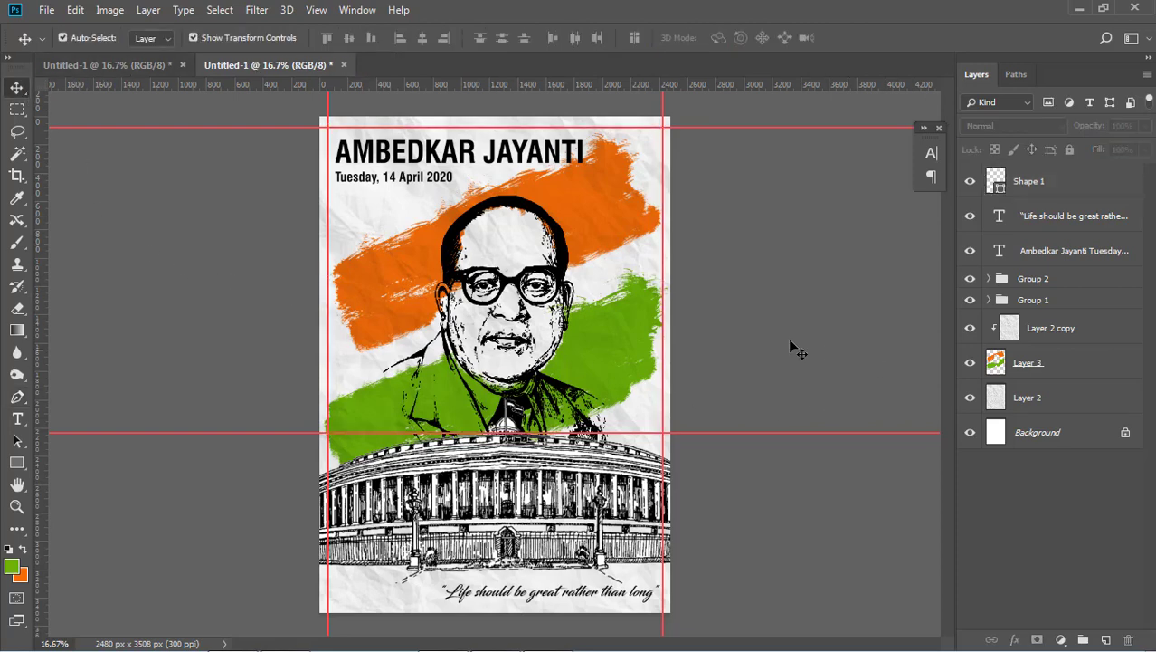
pyautogui.press('ctrl')
pyautogui.hotkey('ctrl', ';')
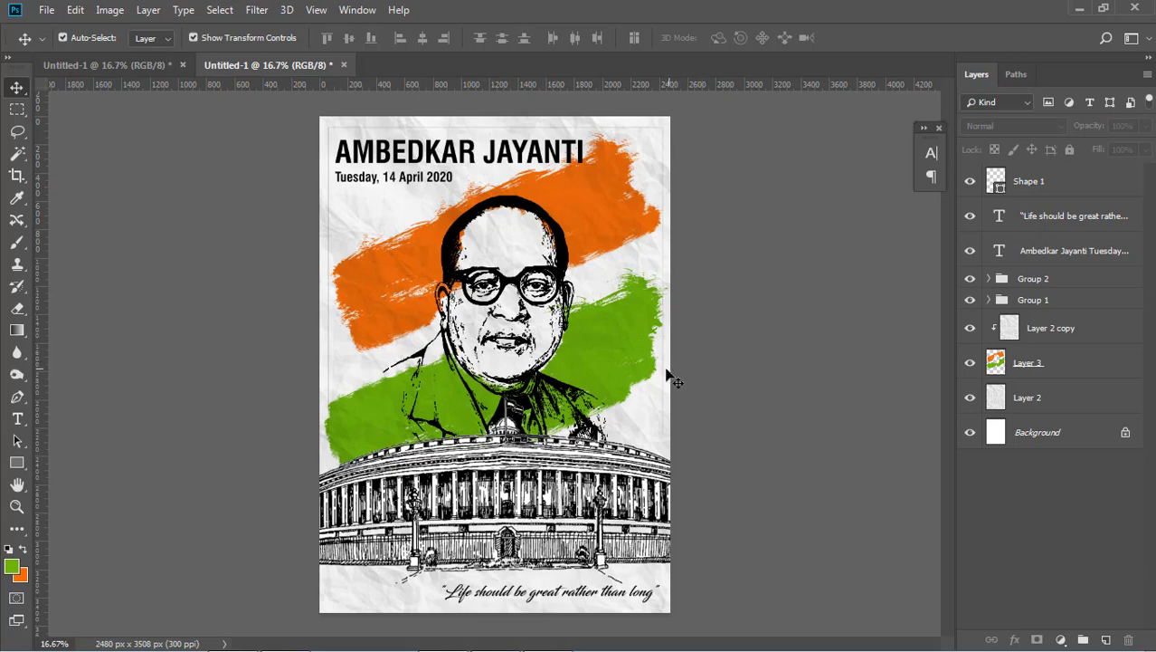
pyautogui.click(1056, 187)
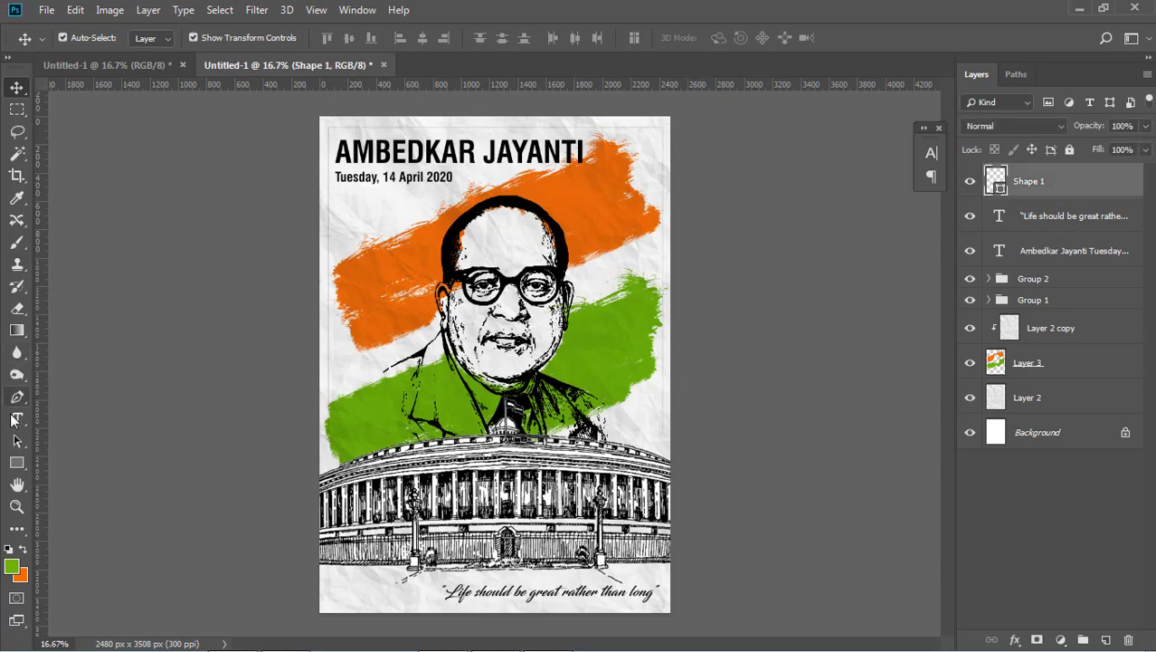
pyautogui.click(16, 465)
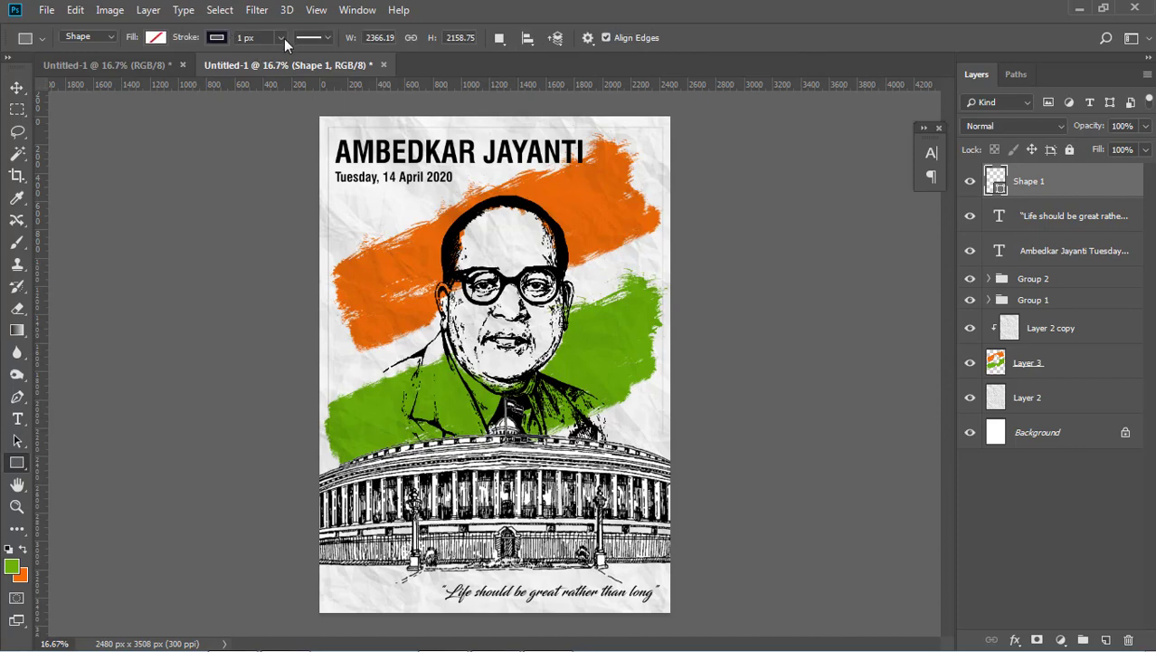
pyautogui.click(282, 38)
pyautogui.click(246, 37)
pyautogui.press('v')
pyautogui.click(721, 362)
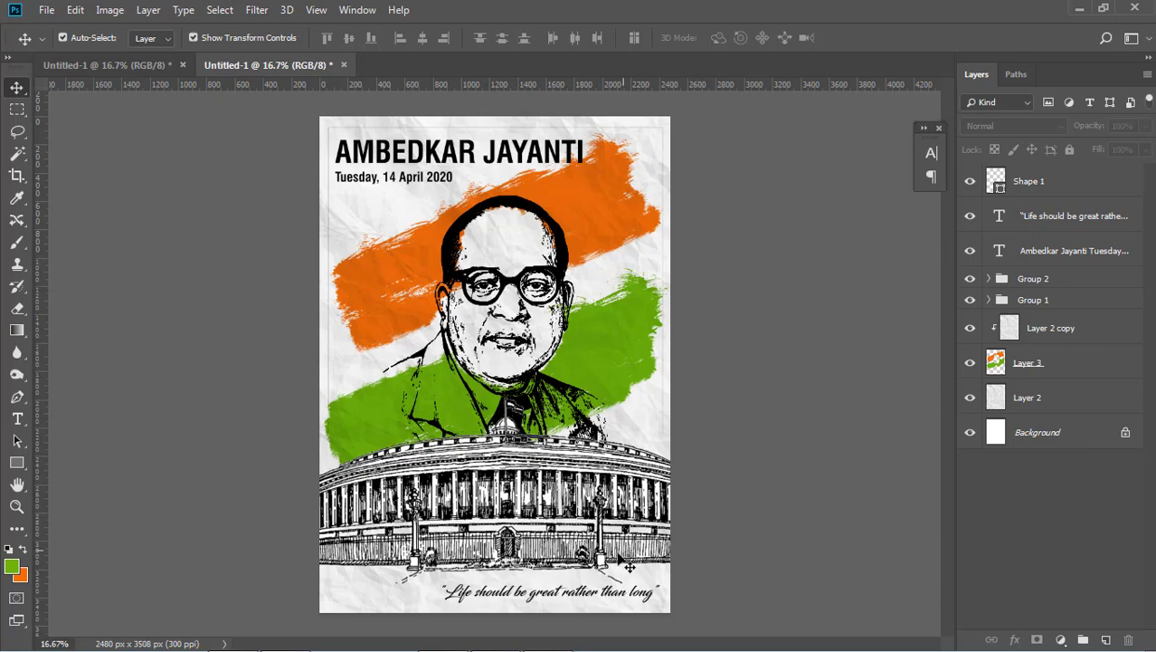
# Hide the eighth and ninth portrait copies in Group 1 and collapse the group
pyautogui.click(572, 270)
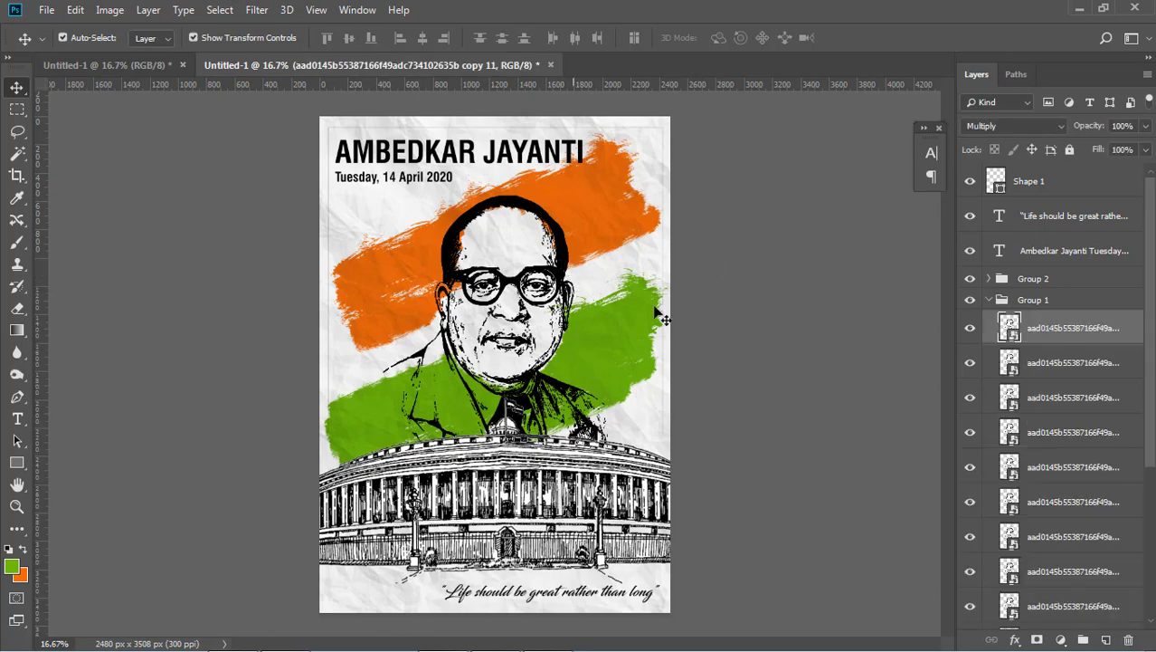
pyautogui.click(971, 571)
pyautogui.click(971, 605)
pyautogui.click(850, 409)
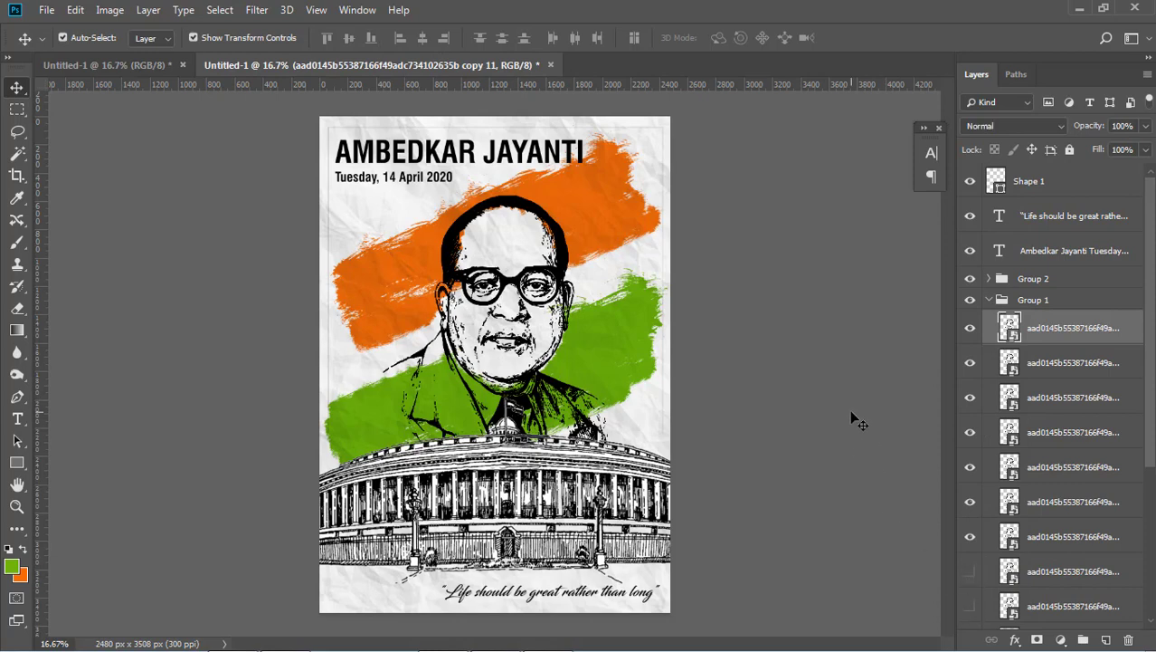
pyautogui.click(989, 299)
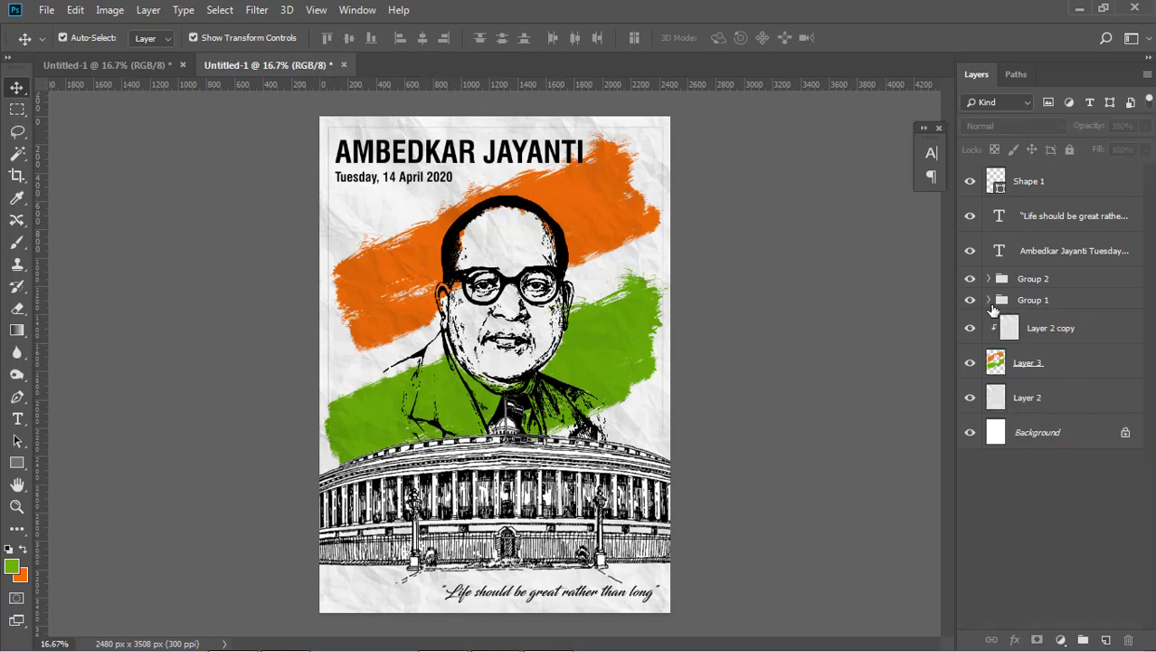
# Preview the whole poster in full-screen mode and return to the standard workspace
pyautogui.click(654, 226)
pyautogui.click(754, 276)
pyautogui.click(530, 161)
pyautogui.press('Tab')
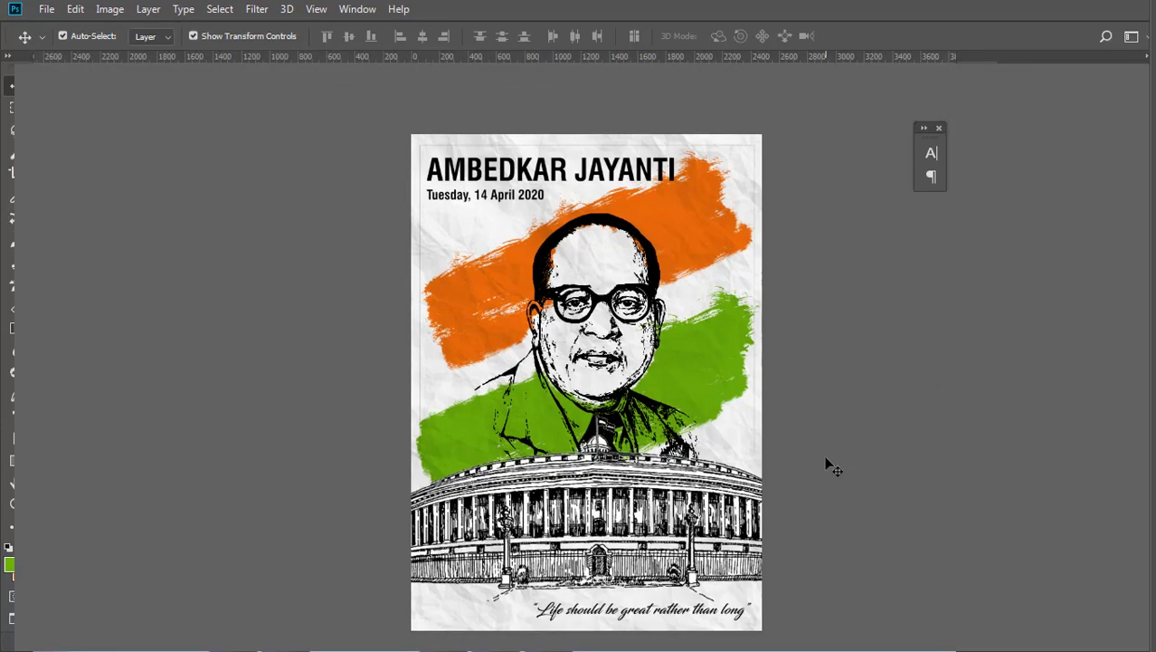
pyautogui.press('f')
pyautogui.press('f')
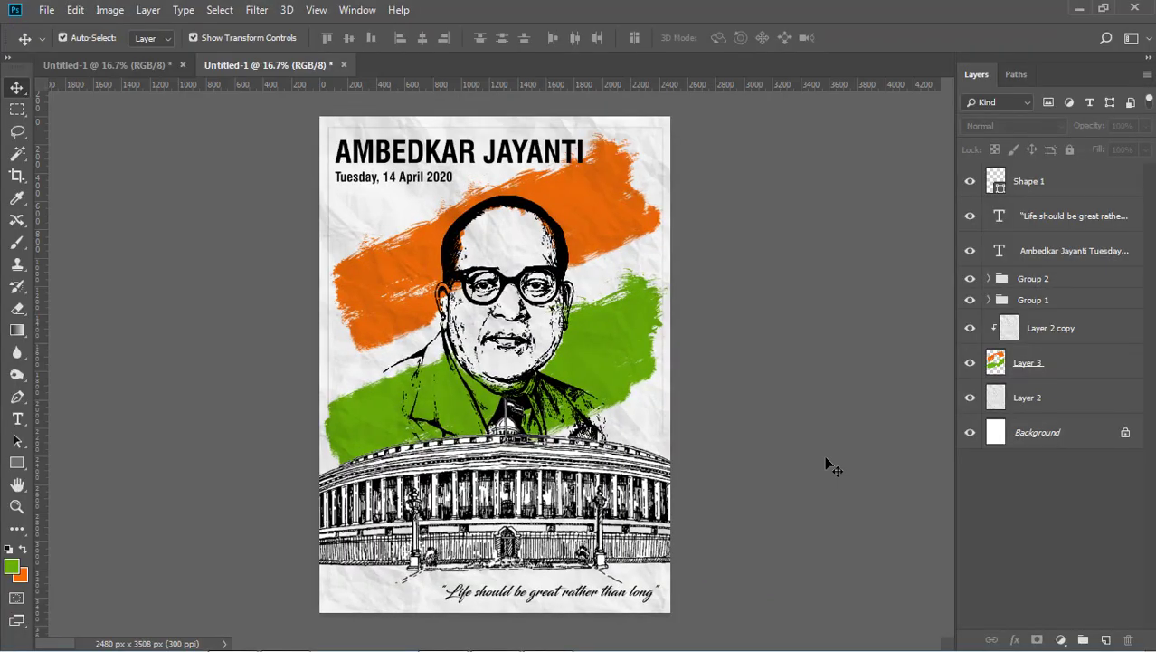
# Hide the Shape 1 line frame and shift the title and date text slightly down and inward from the poster's left edge
pyautogui.click(970, 181)
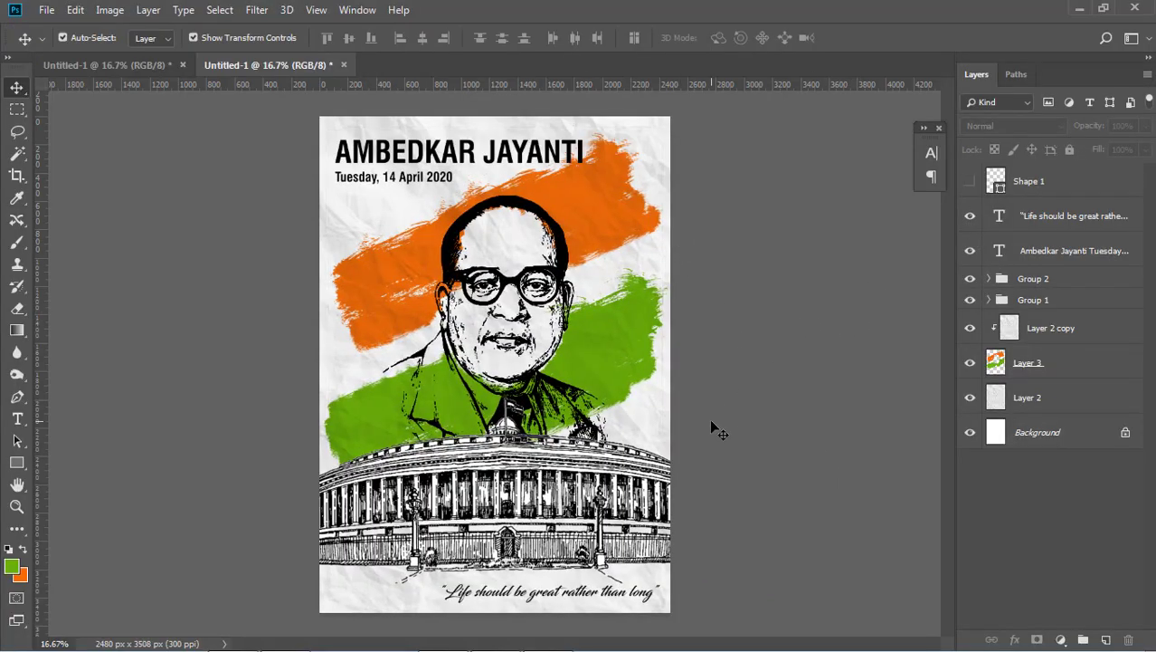
pyautogui.click(417, 181)
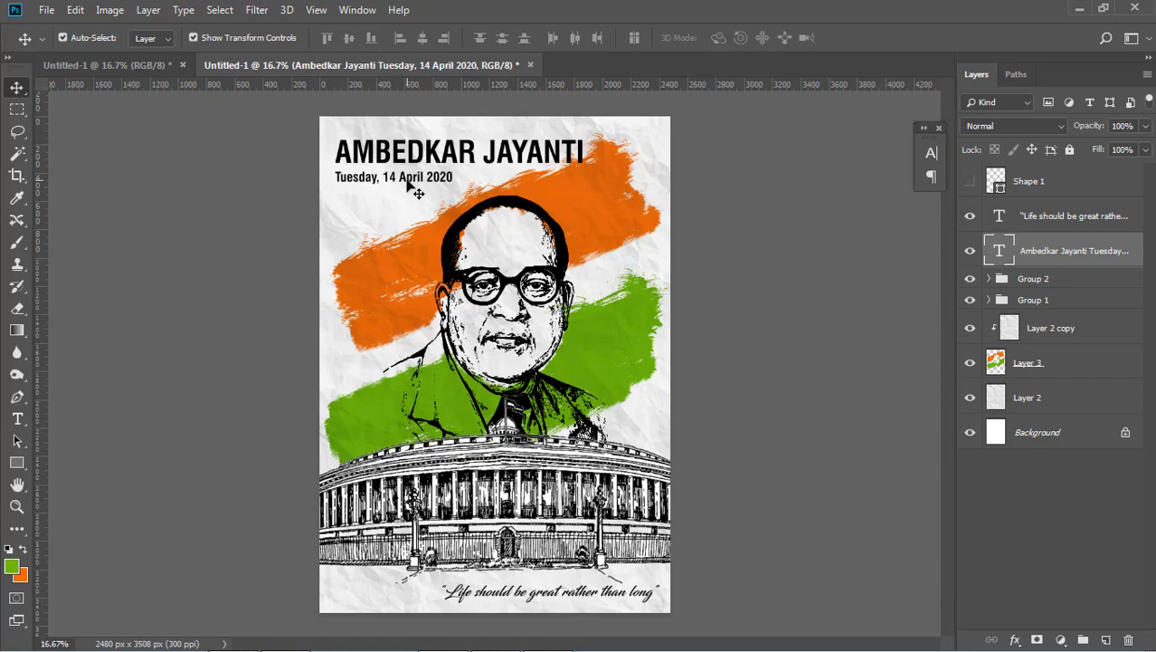
pyautogui.moveTo(408, 184); pyautogui.dragTo(404, 196)
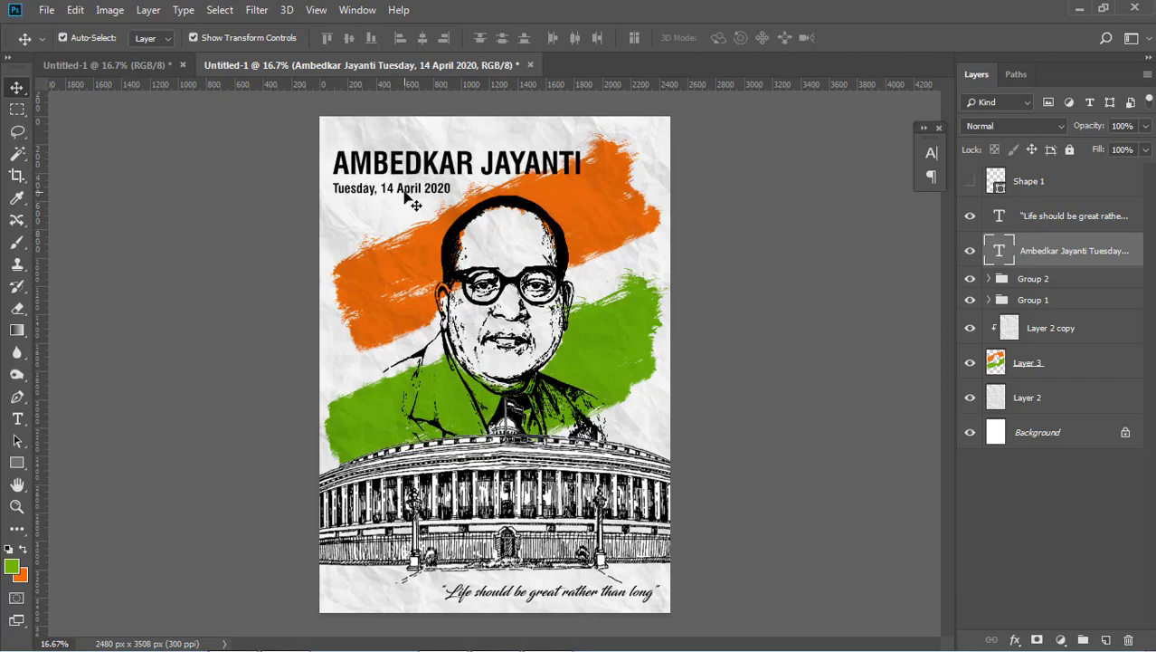
pyautogui.press('Right')
pyautogui.press('Right')
pyautogui.press('Right')
pyautogui.press('Right')
pyautogui.press('Right')
pyautogui.press('Right')
pyautogui.press('Right')
pyautogui.press('Right')
pyautogui.press('Up')
pyautogui.press('Up')
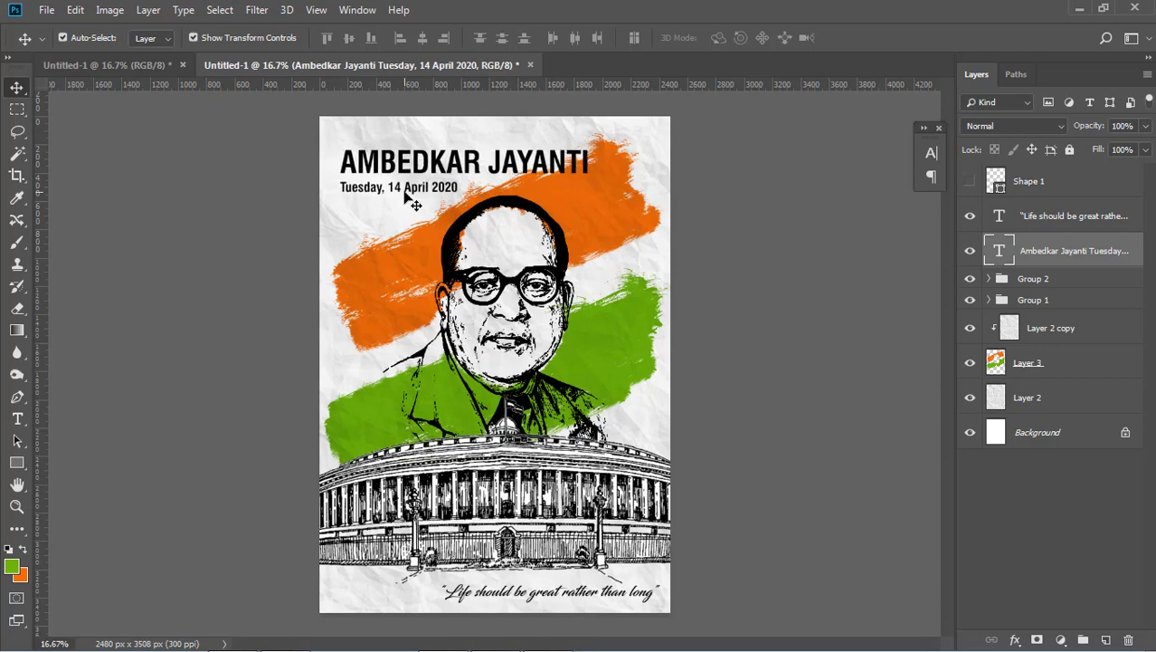
pyautogui.press('Up')
pyautogui.press('Up')
pyautogui.press('Up')
pyautogui.press('Up')
pyautogui.press('Up')
pyautogui.press('Up')
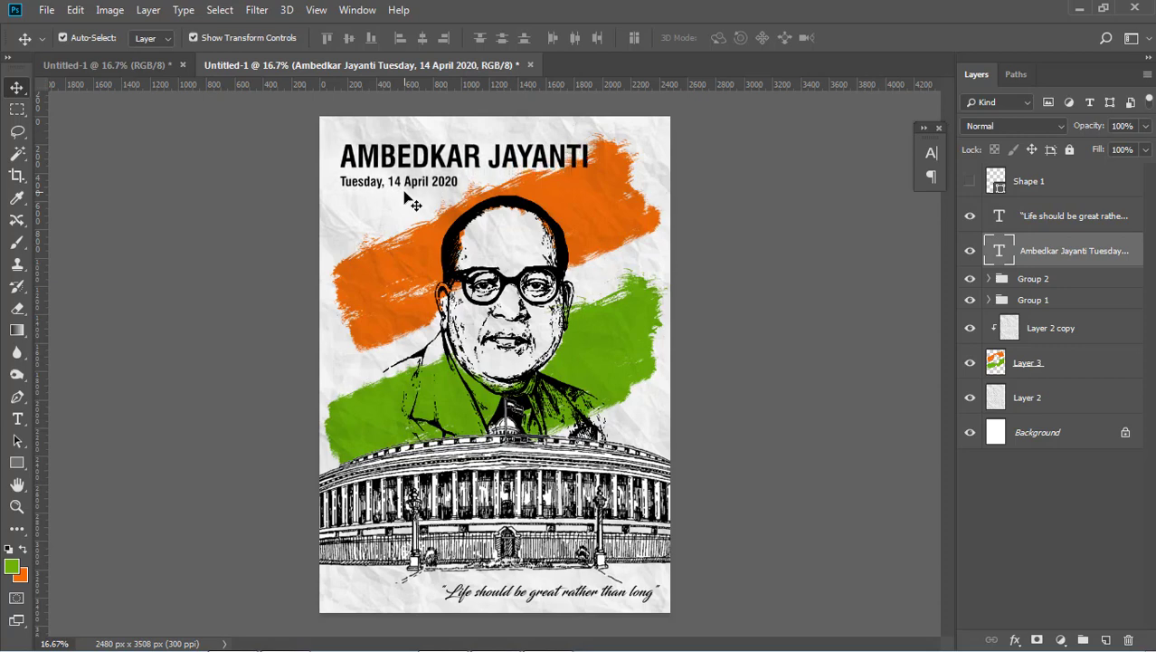
pyautogui.click(228, 248)
# Trim the upper edges of the green brush stroke on Layer 3 with the textured Eraser enlarged to 1200 px
pyautogui.click(17, 309)
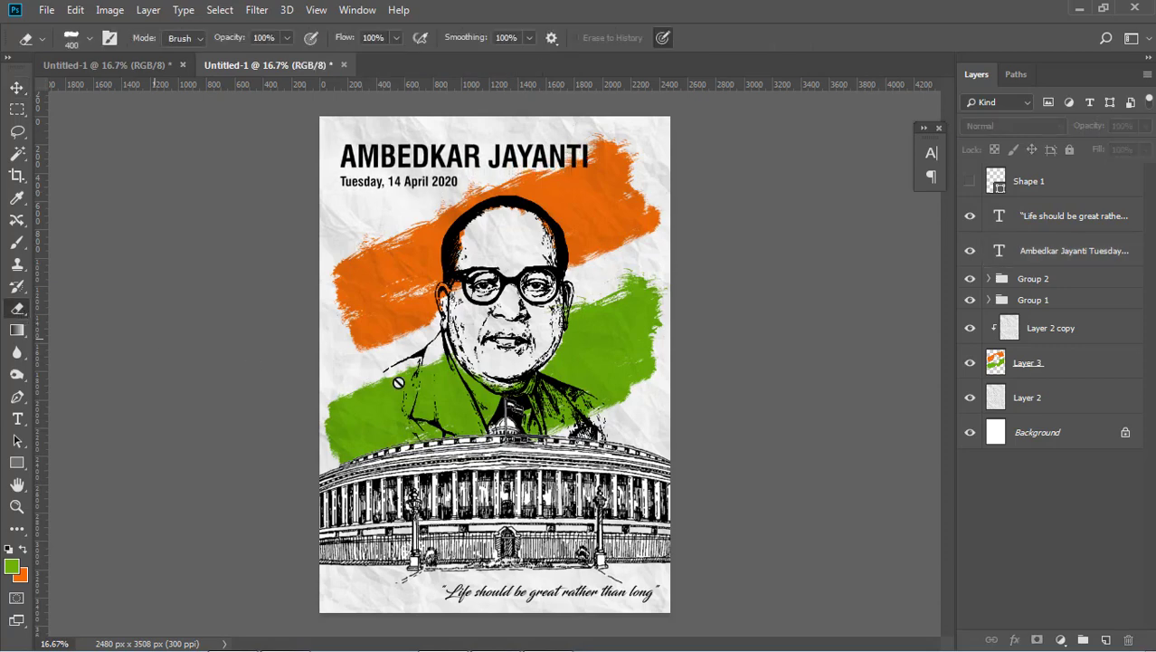
pyautogui.click(1079, 363)
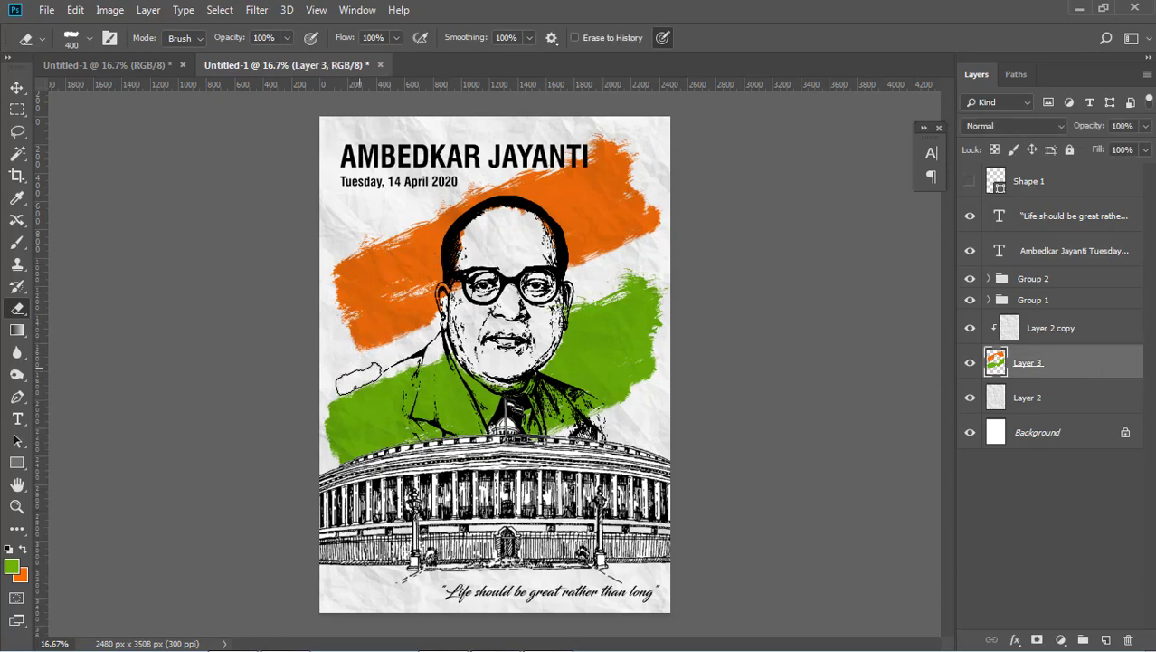
pyautogui.press(']')
pyautogui.press(']')
pyautogui.press(']')
pyautogui.press(']')
pyautogui.press(']')
pyautogui.press(']')
pyautogui.press(']')
pyautogui.press(']')
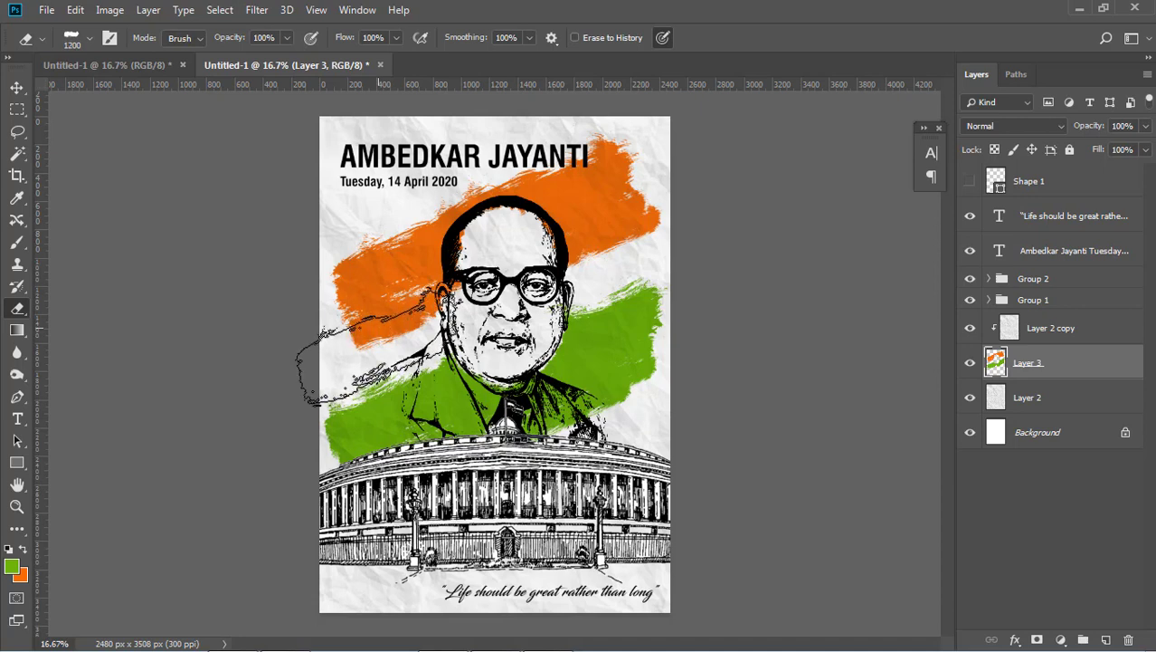
# Trim the orange stroke's edges and the green stroke's ends and lower right-hand edge on Layer 3 with the Eraser at 800 px
pyautogui.press('[')
pyautogui.press('[')
pyautogui.press('[')
pyautogui.press('[')
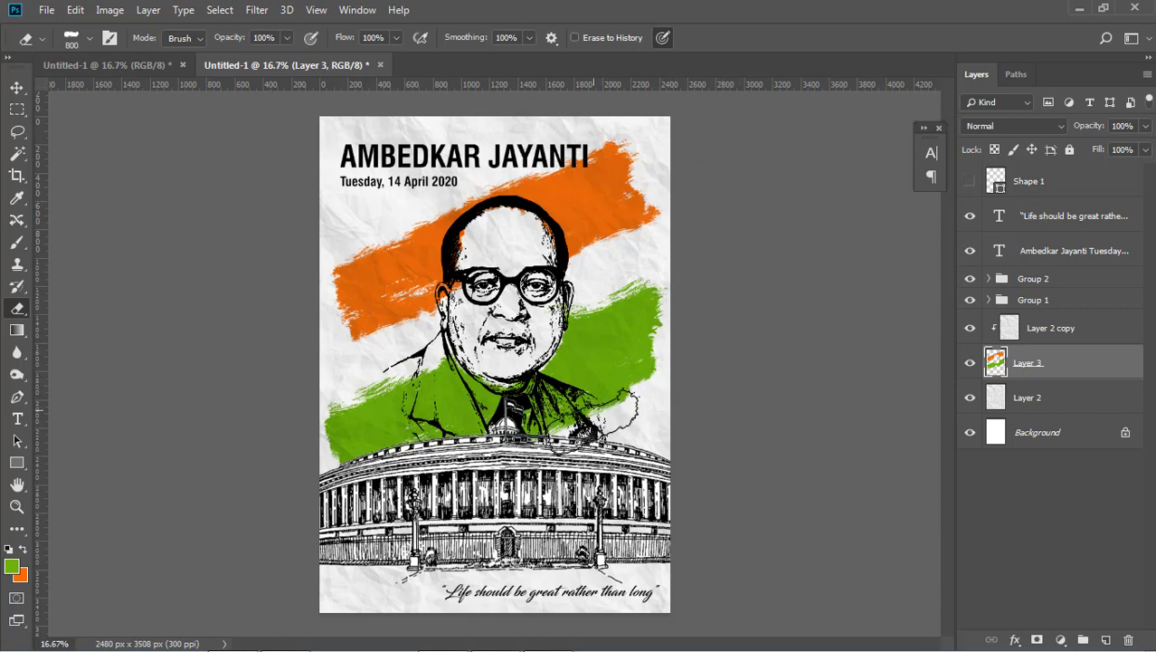
pyautogui.click(594, 422)
pyautogui.click(622, 393)
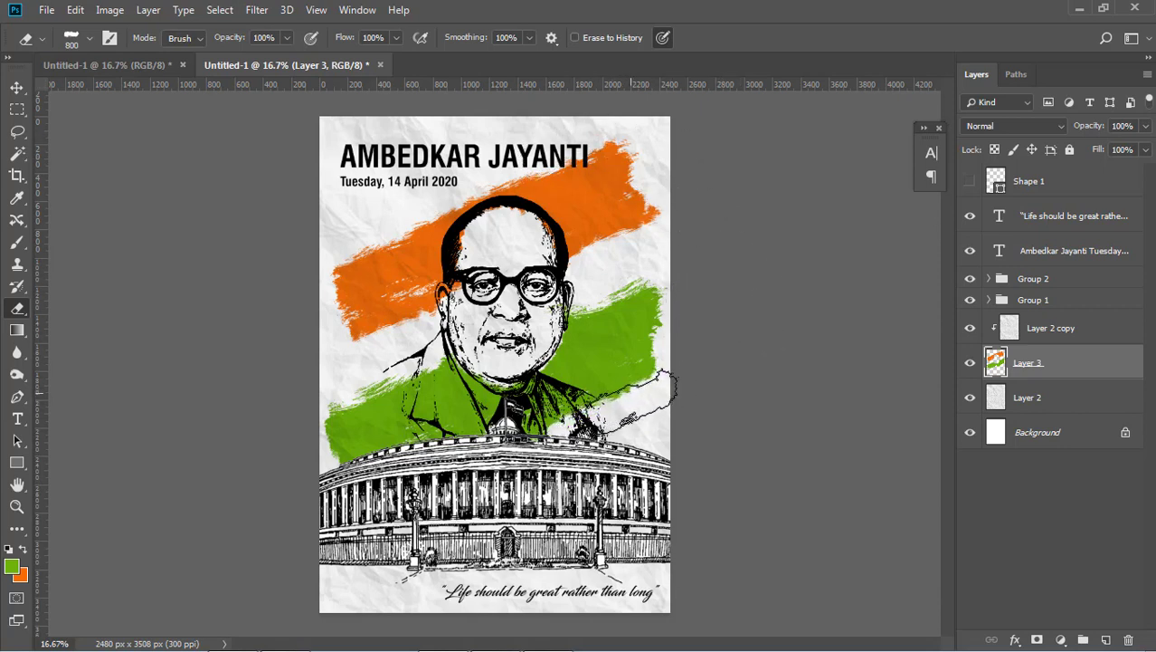
pyautogui.click(635, 386)
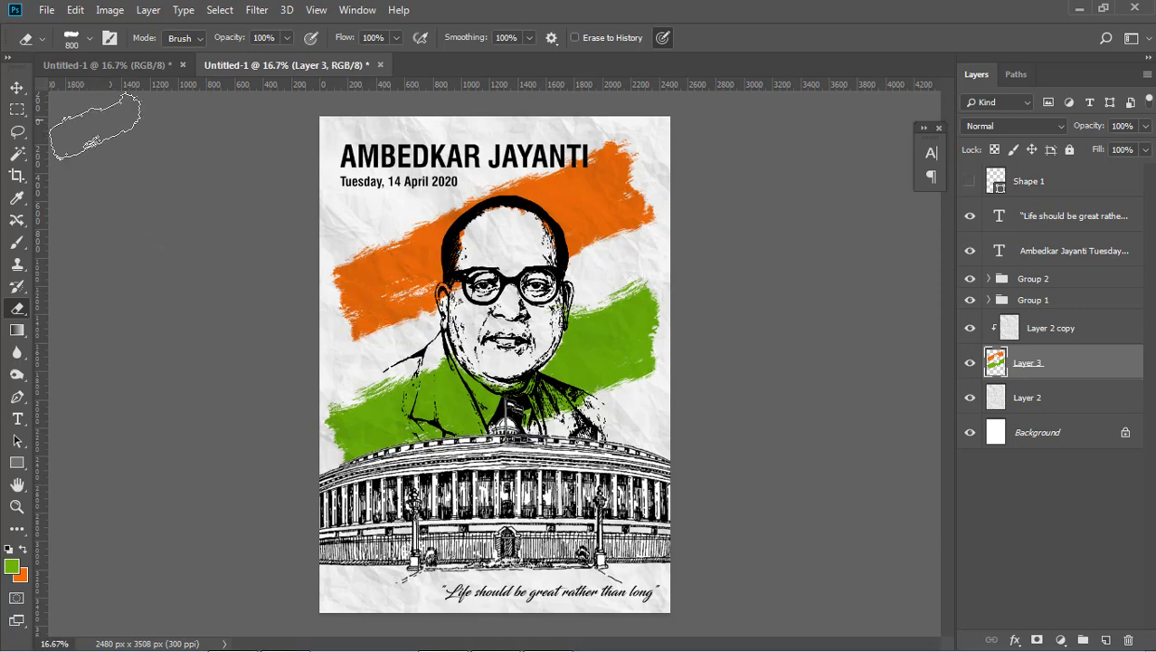
pyautogui.click(27, 90)
pyautogui.click(740, 349)
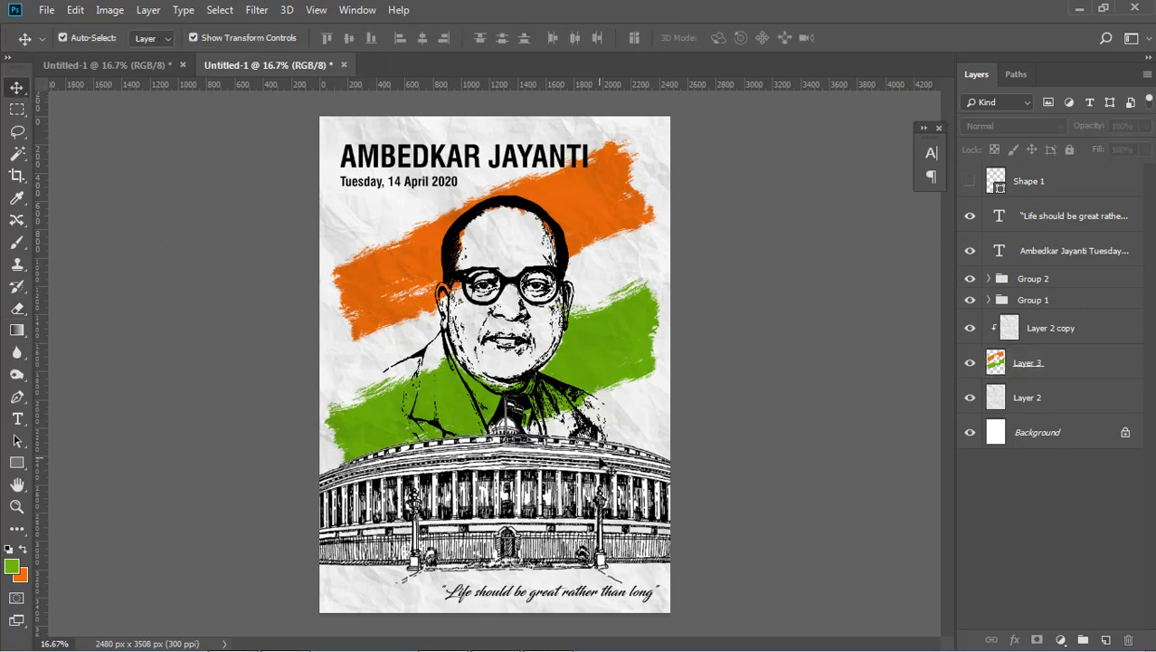
pyautogui.click(606, 327)
pyautogui.click(808, 339)
pyautogui.click(635, 327)
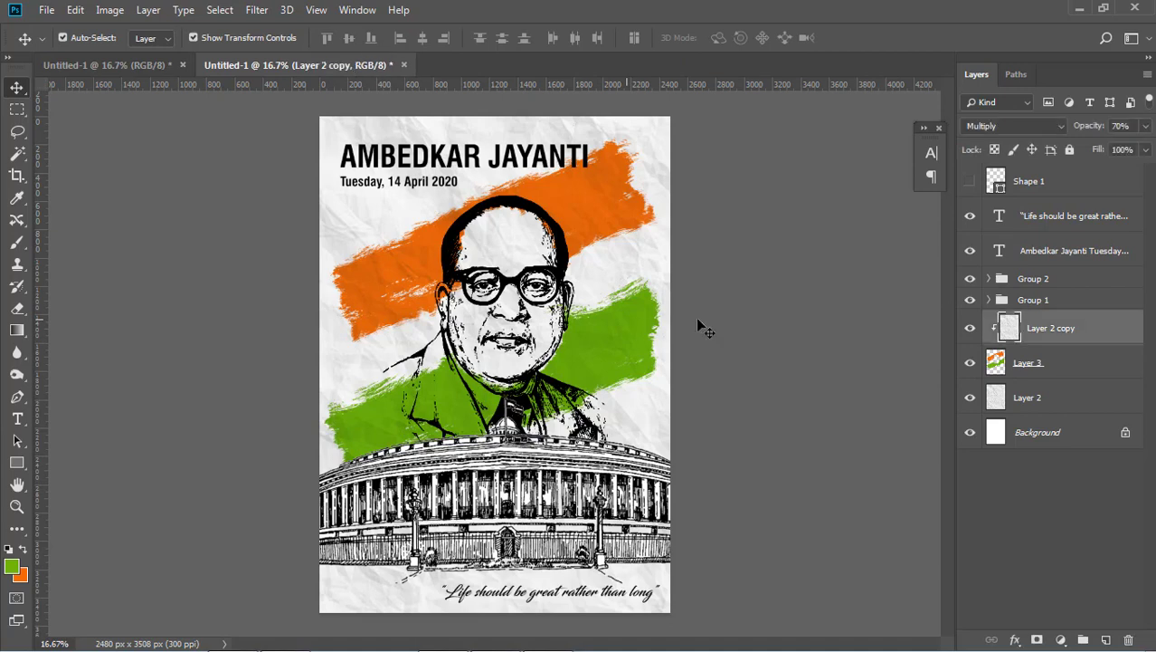
pyautogui.click(779, 313)
pyautogui.click(655, 253)
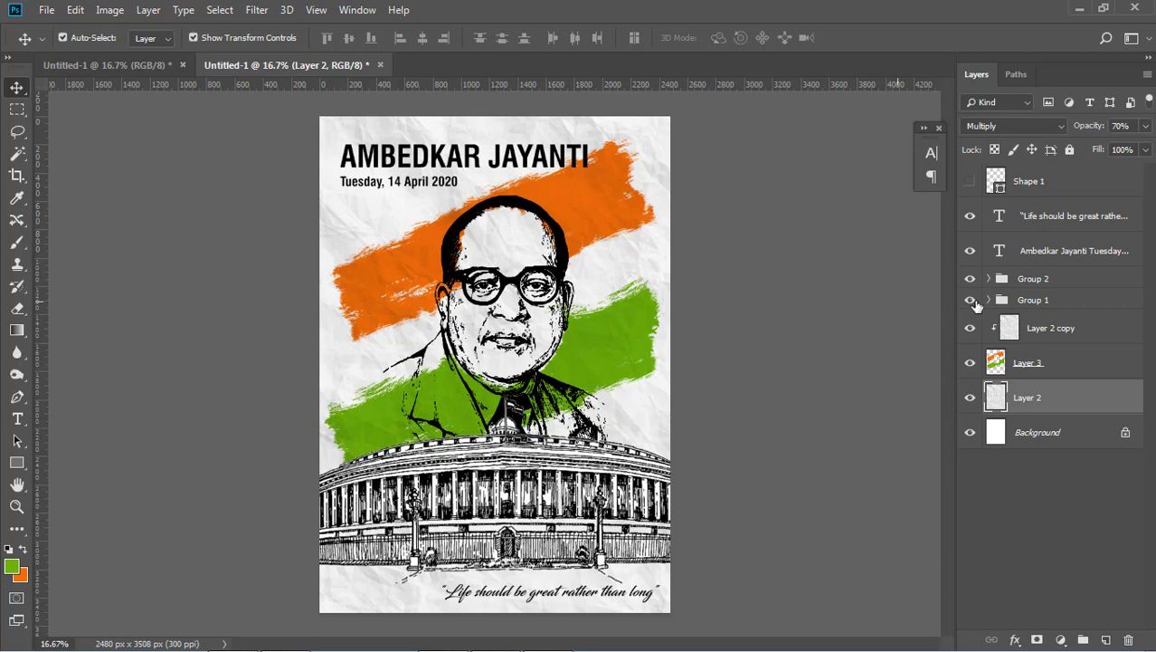
# Set the opacity of the clipped Layer 2 copy paper texture above the brush strokes to 50%
pyautogui.click(1051, 330)
pyautogui.click(1143, 128)
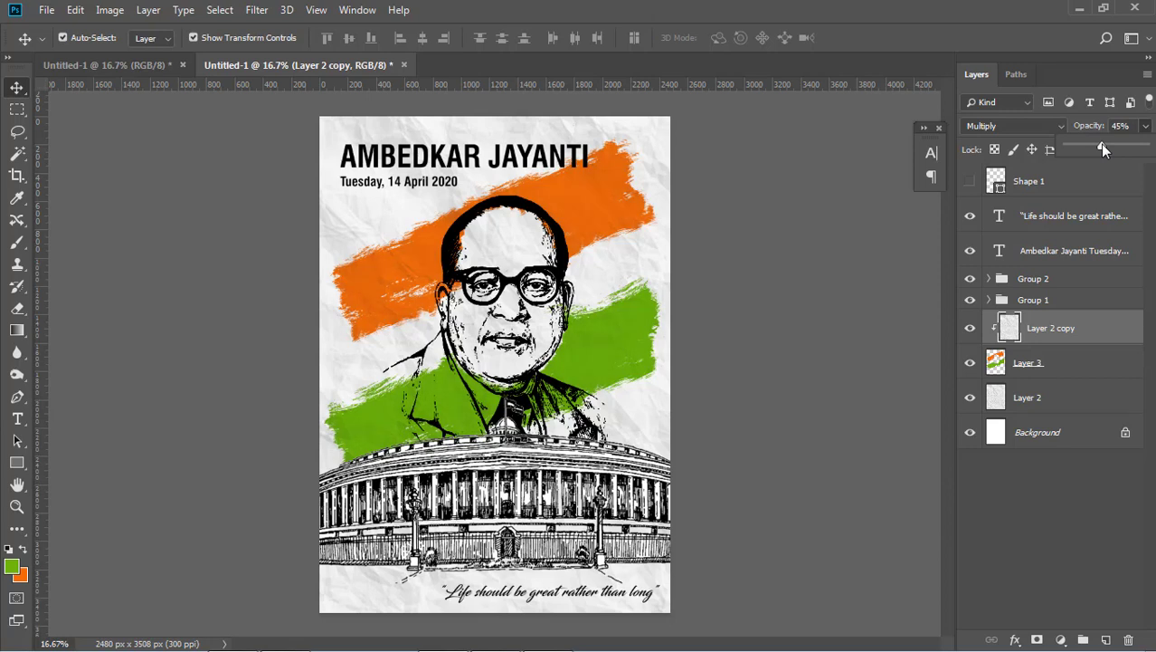
pyautogui.moveTo(1129, 127); pyautogui.dragTo(1089, 125)
pyautogui.write('50')
pyautogui.click(884, 254)
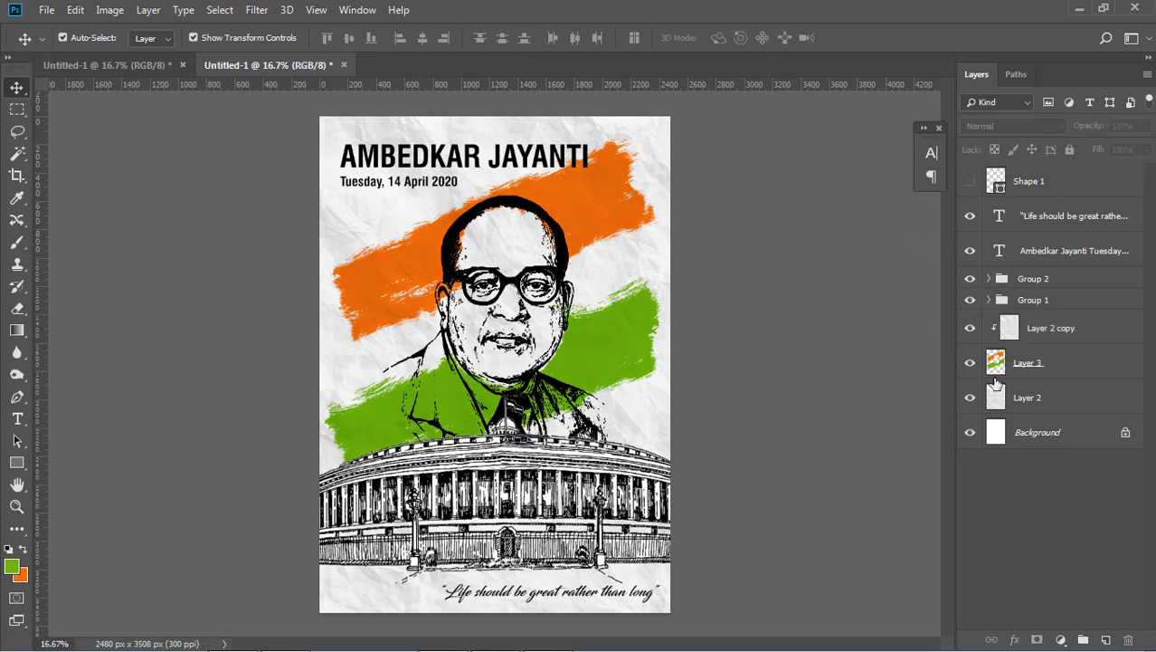
# Try a series of blend modes on the Layer 2 paper texture, such as Darker Color and Screen, ending with Hard Light
pyautogui.click(1031, 393)
pyautogui.click(1013, 131)
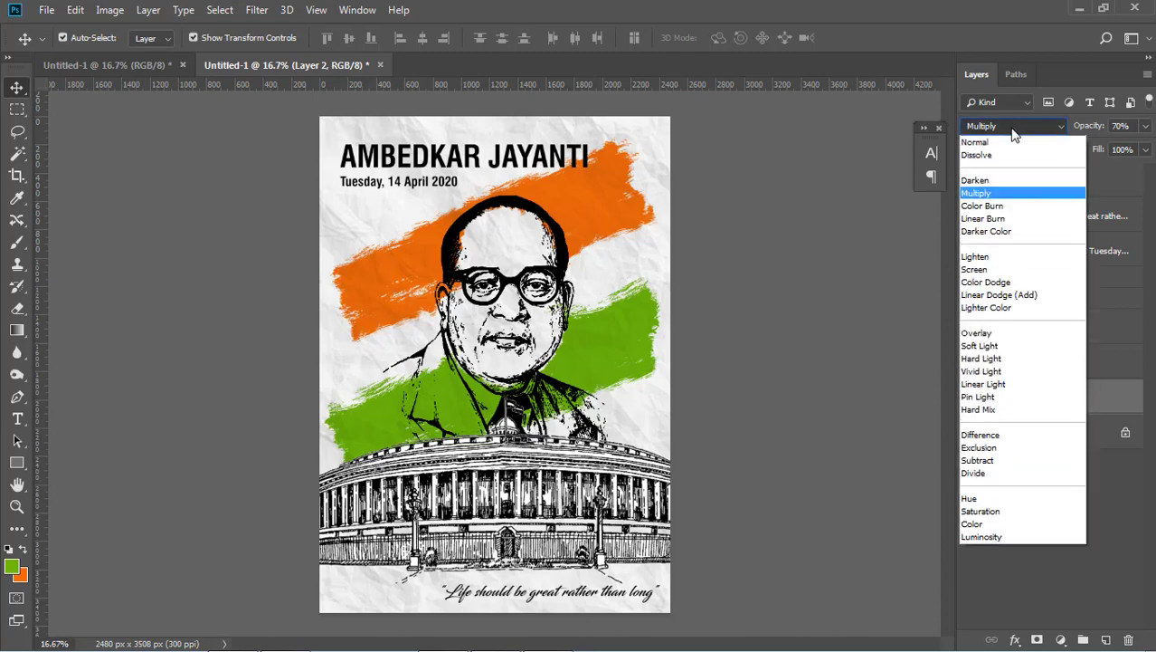
pyautogui.press('Down')
pyautogui.press('Down')
pyautogui.press('Down')
pyautogui.press('Down')
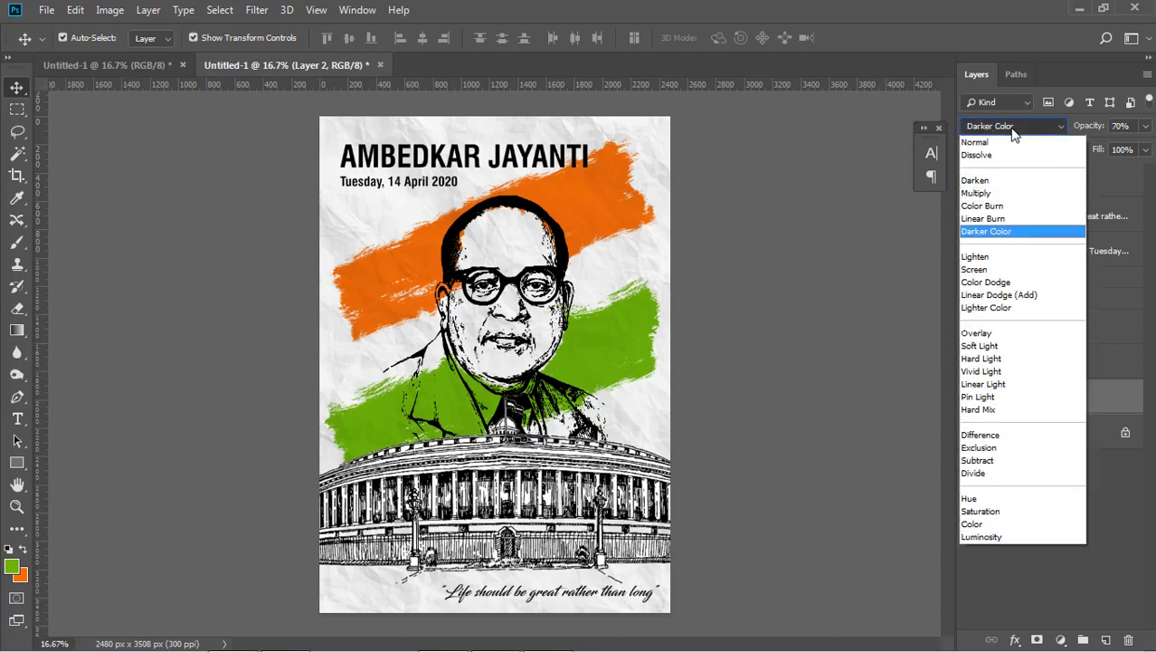
pyautogui.press('Down')
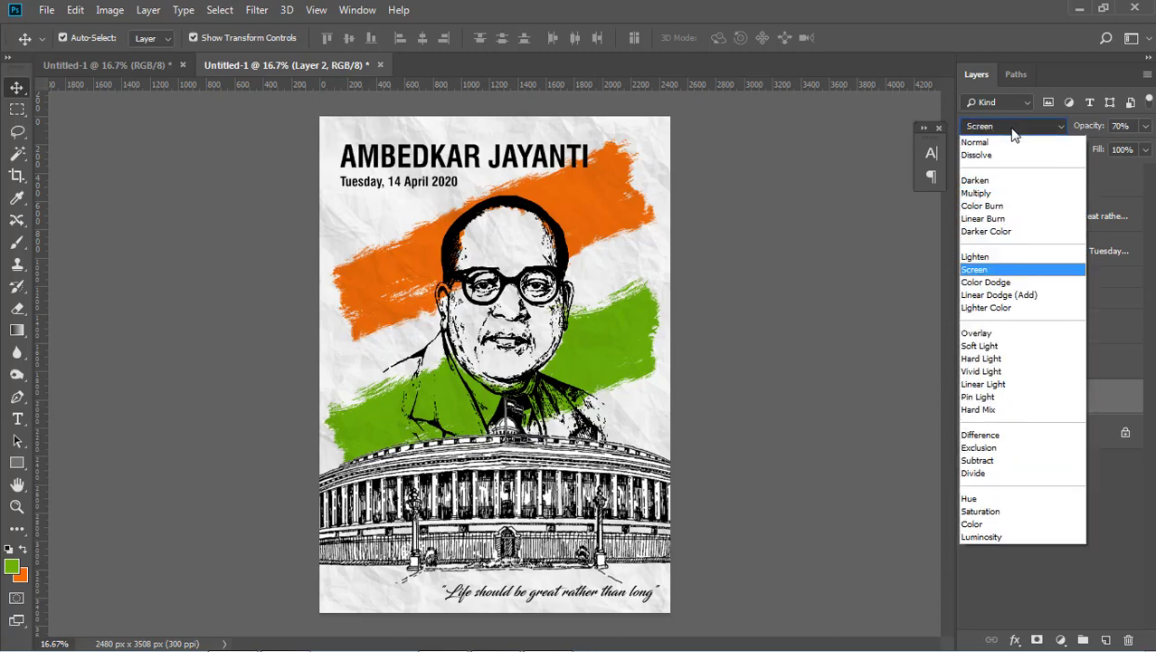
pyautogui.press('Down')
pyautogui.press('Down')
pyautogui.press('Down')
pyautogui.press('Down')
pyautogui.press('Down')
pyautogui.press('Down')
pyautogui.click(985, 359)
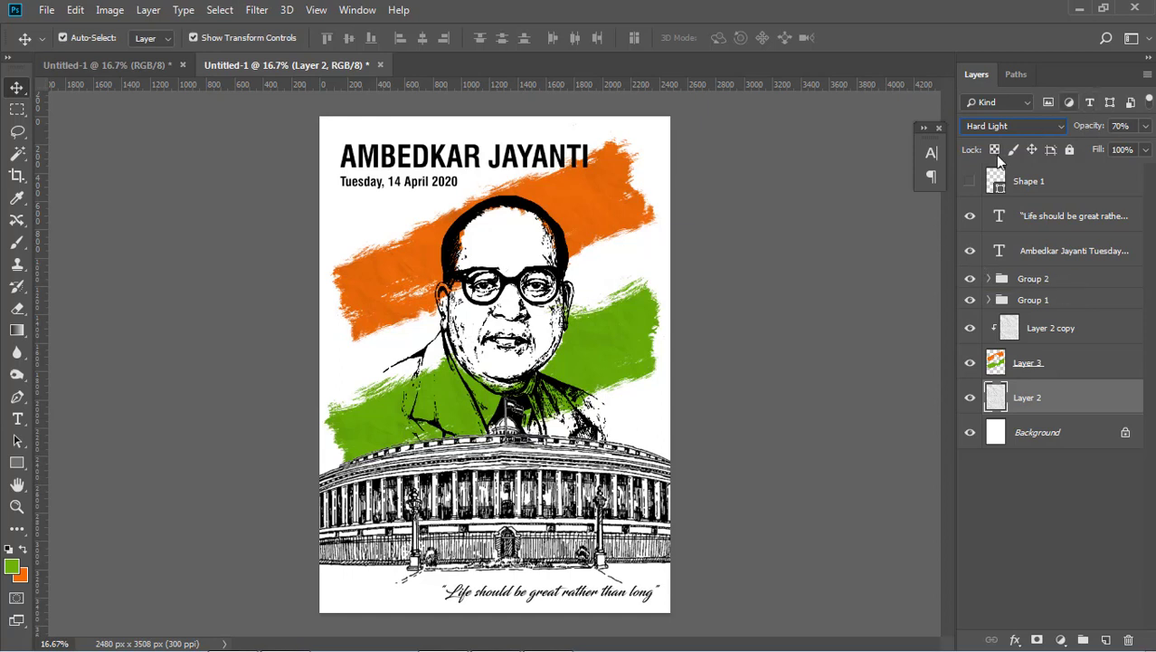
# Compare the poster with the Shape 1 frame shown and hidden, and with the Layer 2 copy texture toggled off
pyautogui.click(970, 180)
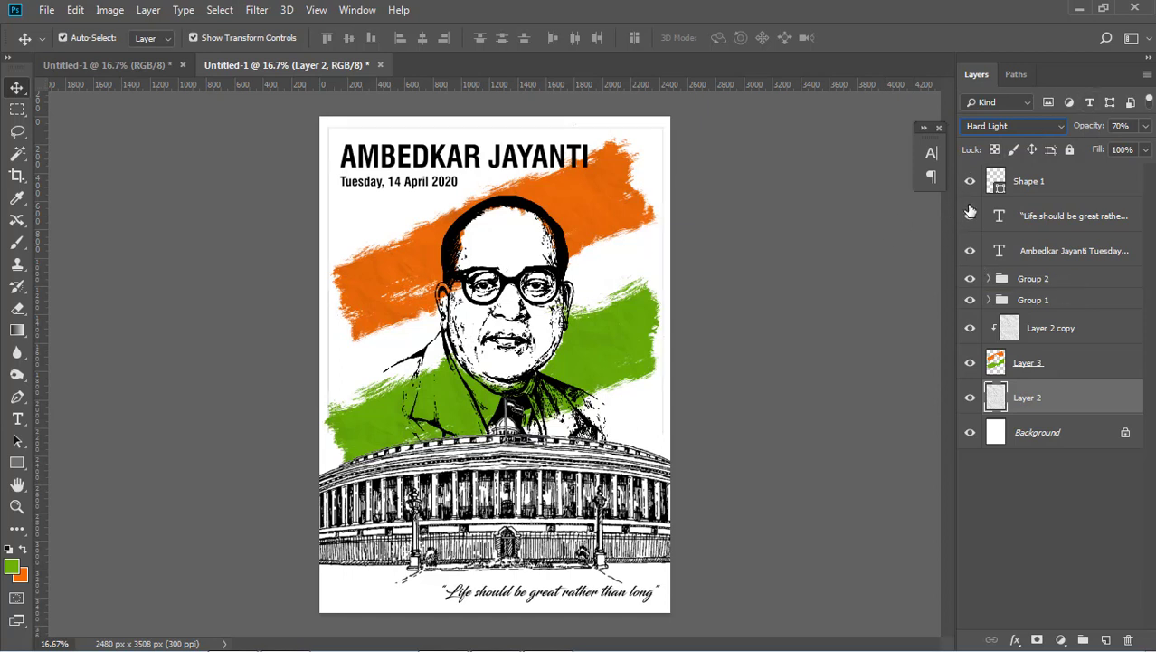
pyautogui.click(970, 181)
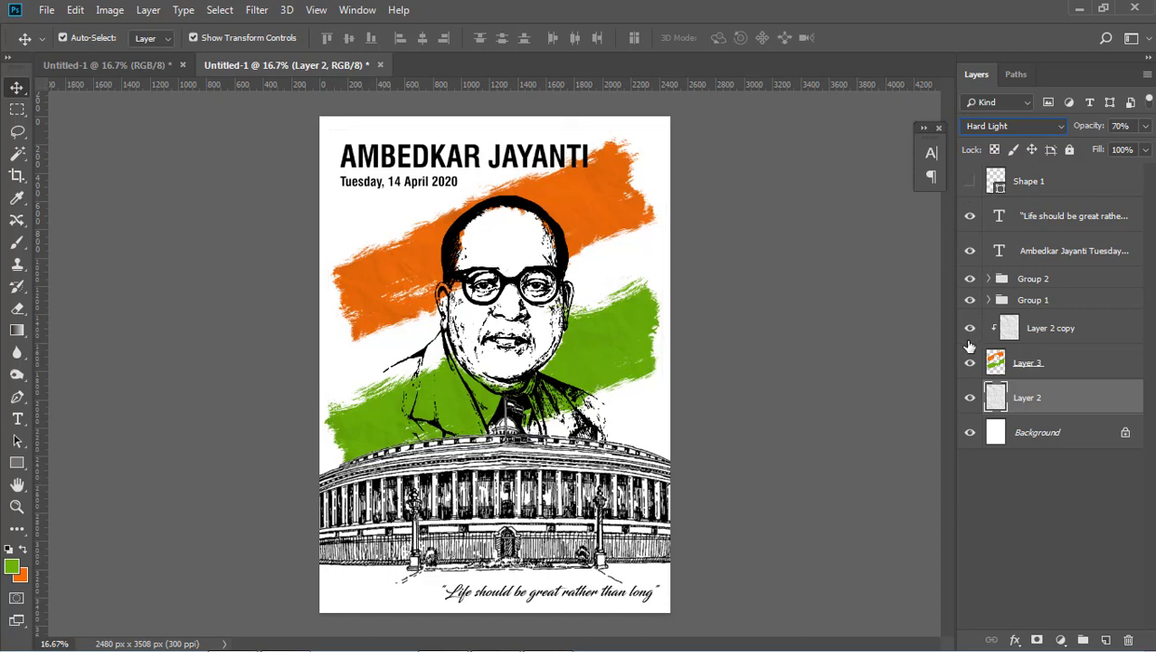
pyautogui.click(969, 330)
# Return the Layer 2 paper texture to the Multiply blend mode and lower its opacity to 50%
pyautogui.click(1024, 131)
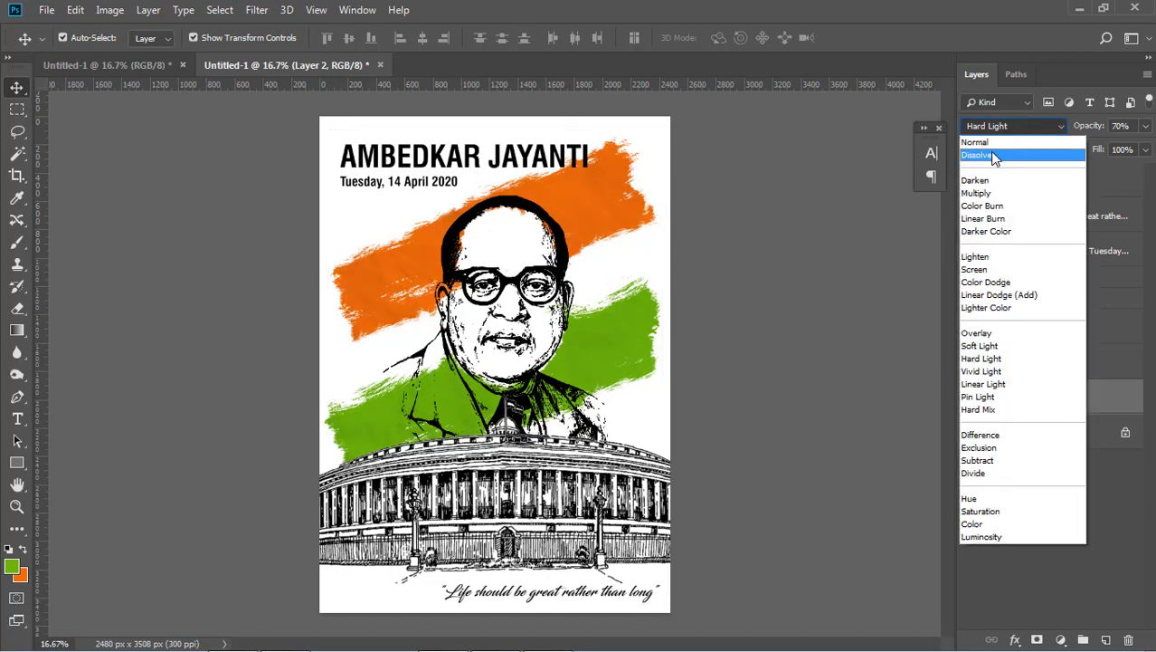
pyautogui.click(992, 193)
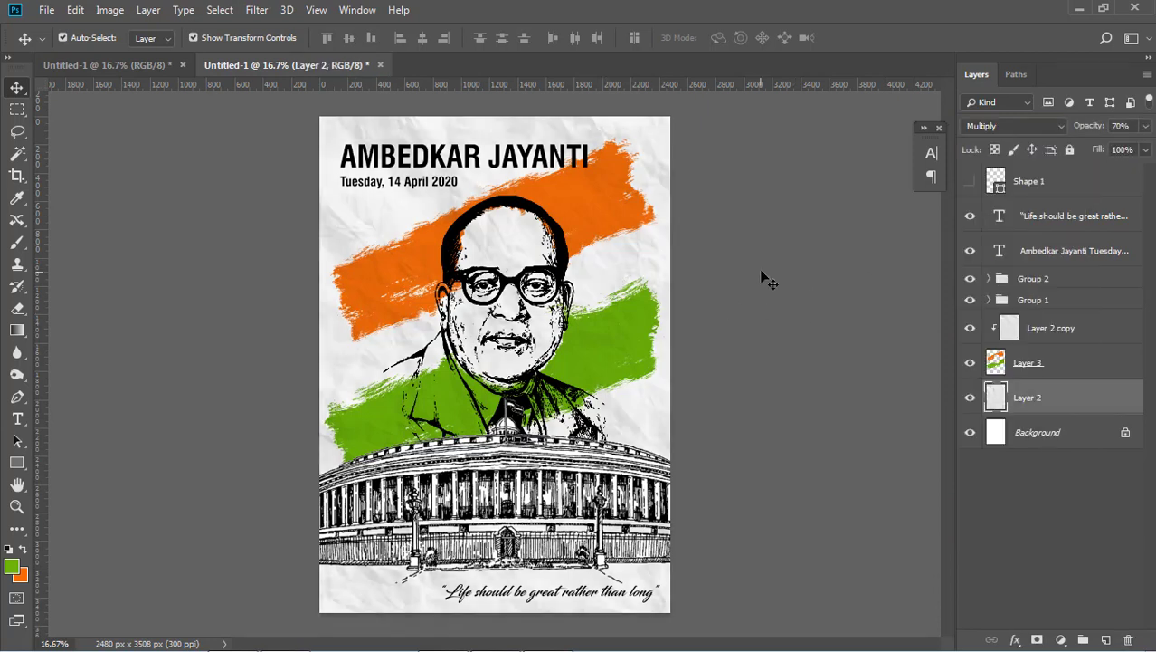
pyautogui.click(1145, 127)
pyautogui.moveTo(1095, 149); pyautogui.dragTo(1105, 148)
pyautogui.click(765, 329)
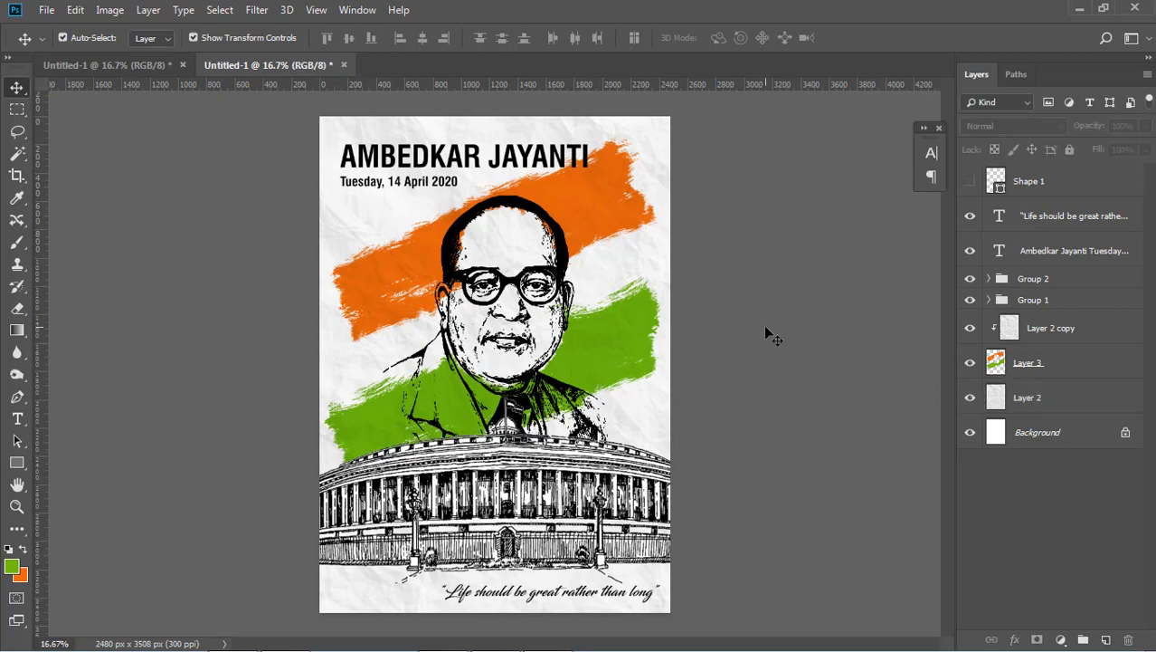
# Preview the poster enlarged in full-screen mode and compare it with the Layer 2 paper texture hidden and shown
pyautogui.press('f')
pyautogui.press('f')
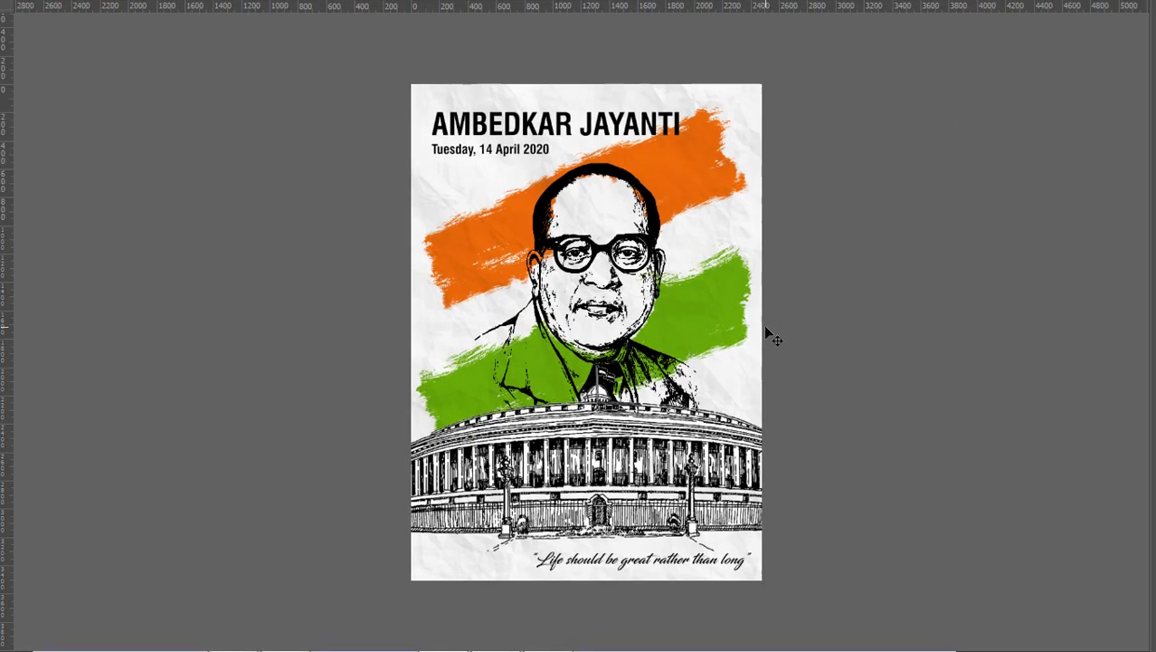
pyautogui.hotkey('ctrl', '+')
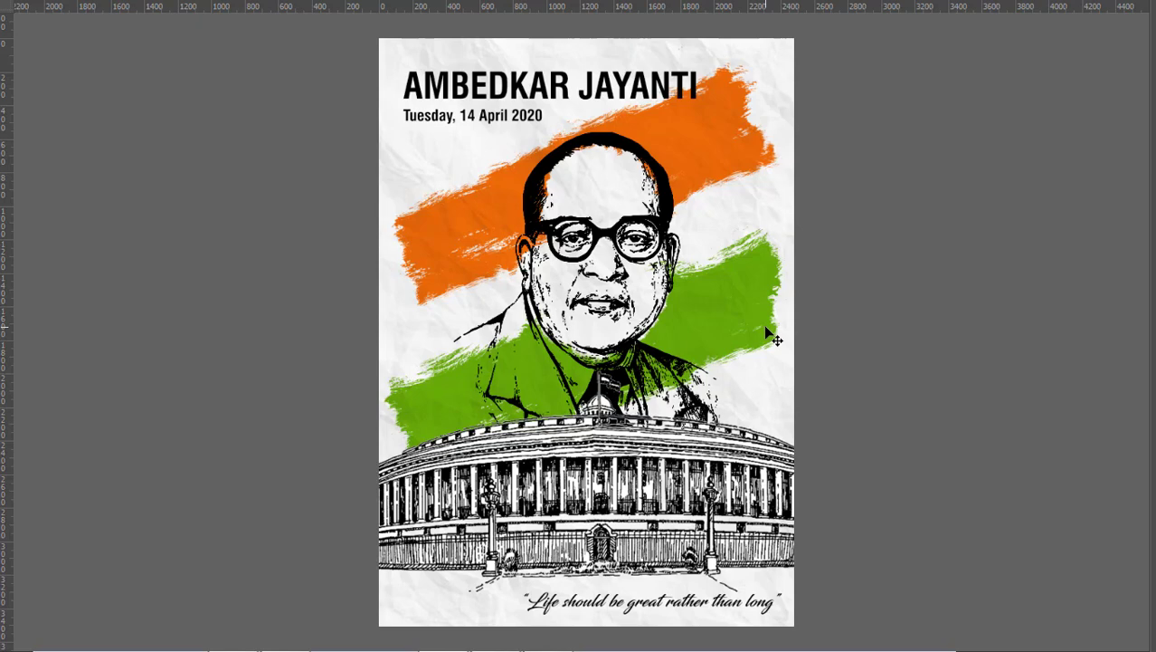
pyautogui.press('f')
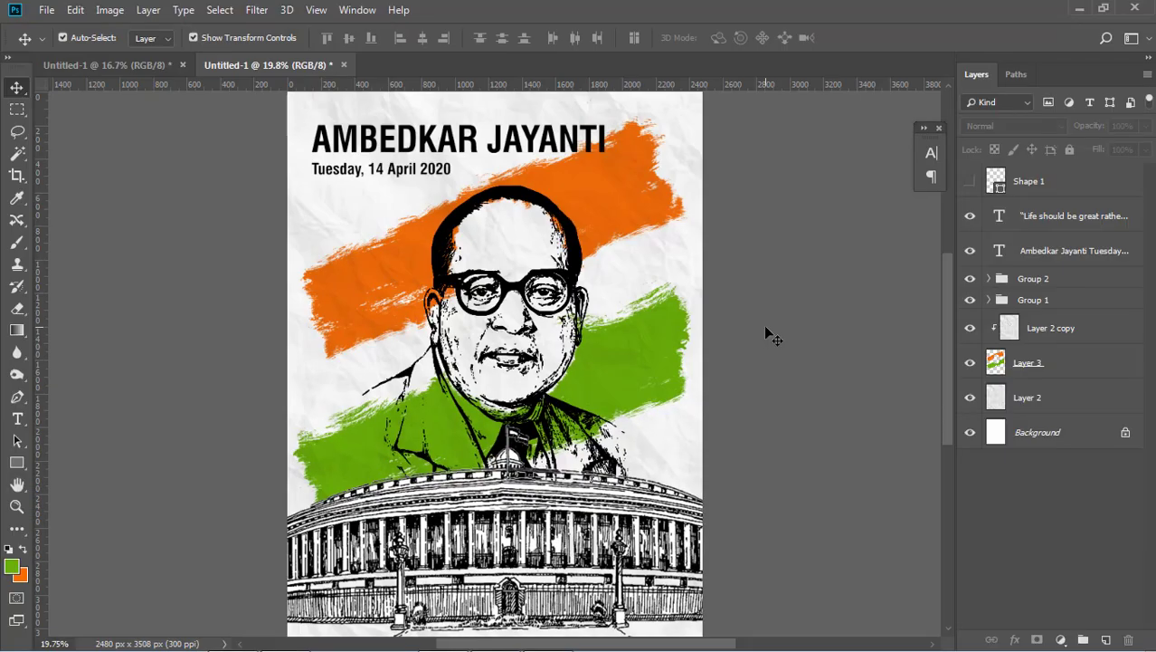
pyautogui.click(970, 398)
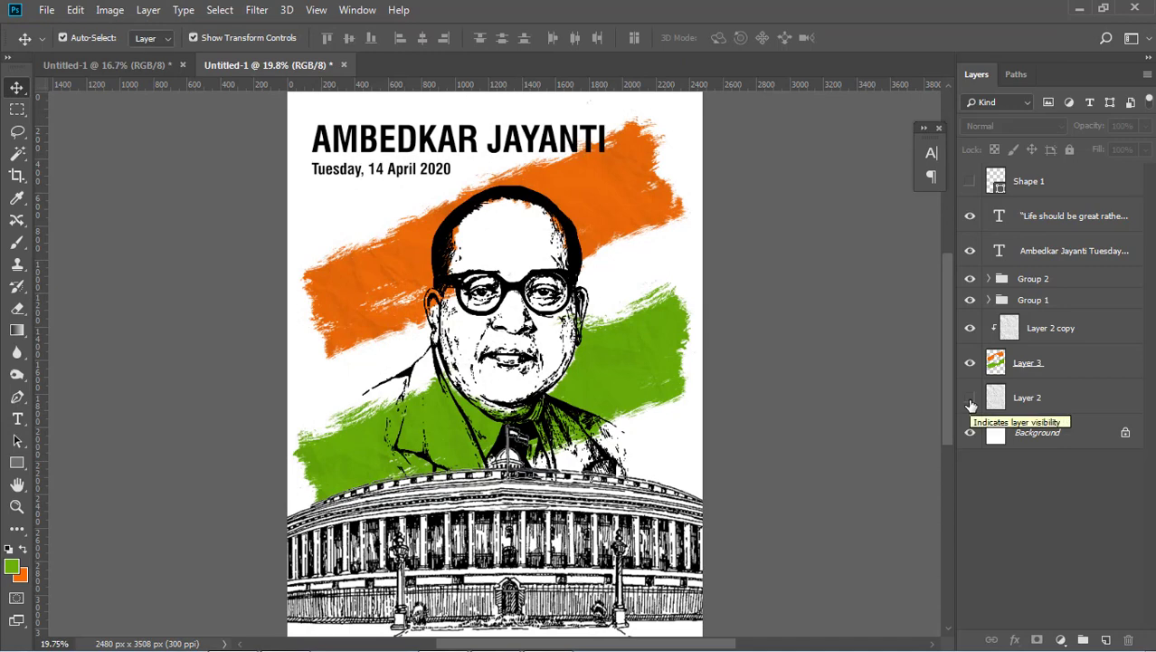
pyautogui.click(970, 398)
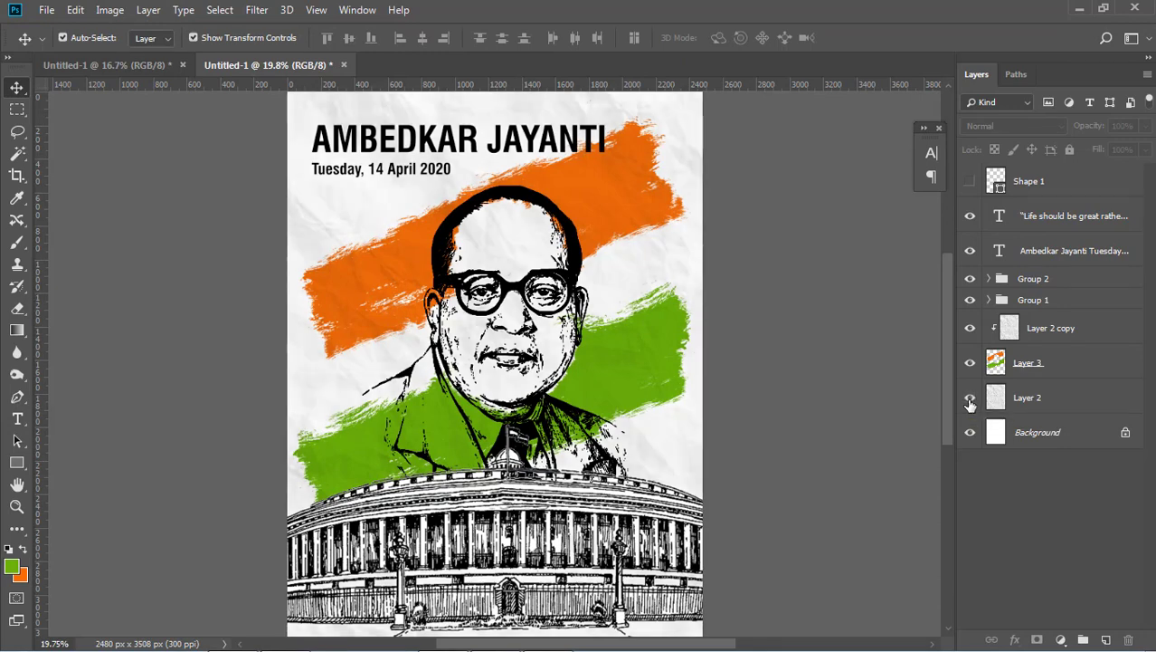
# Try Difference and Color on the Layer 2 paper texture and set its blend mode to Luminosity
pyautogui.click(1030, 404)
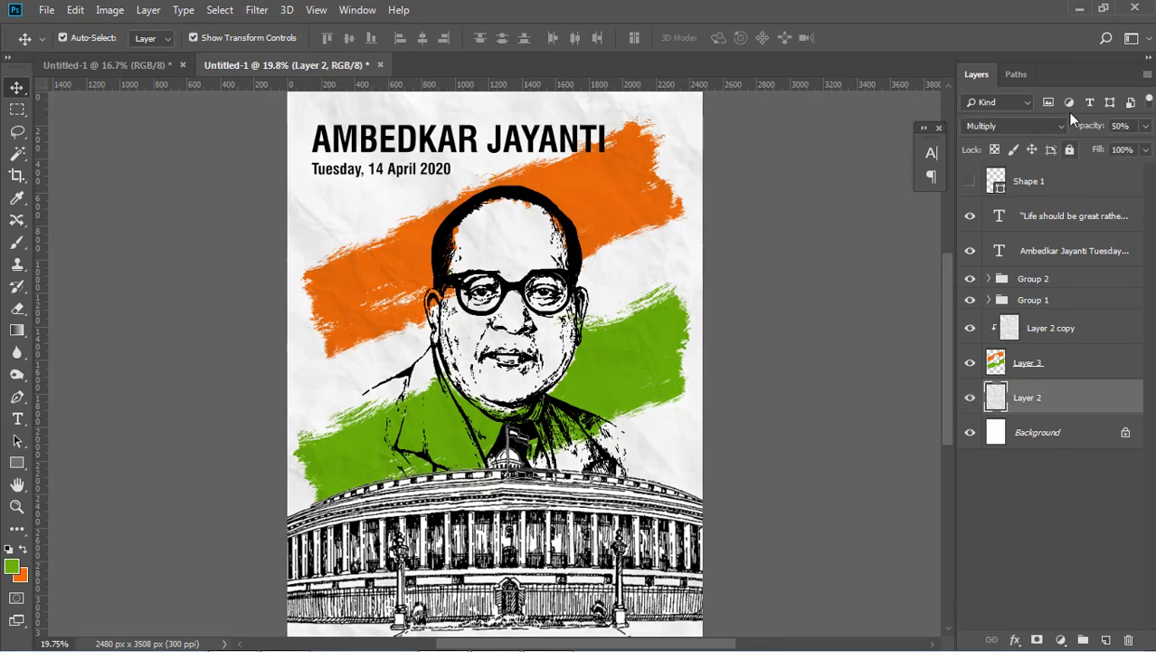
pyautogui.click(1042, 126)
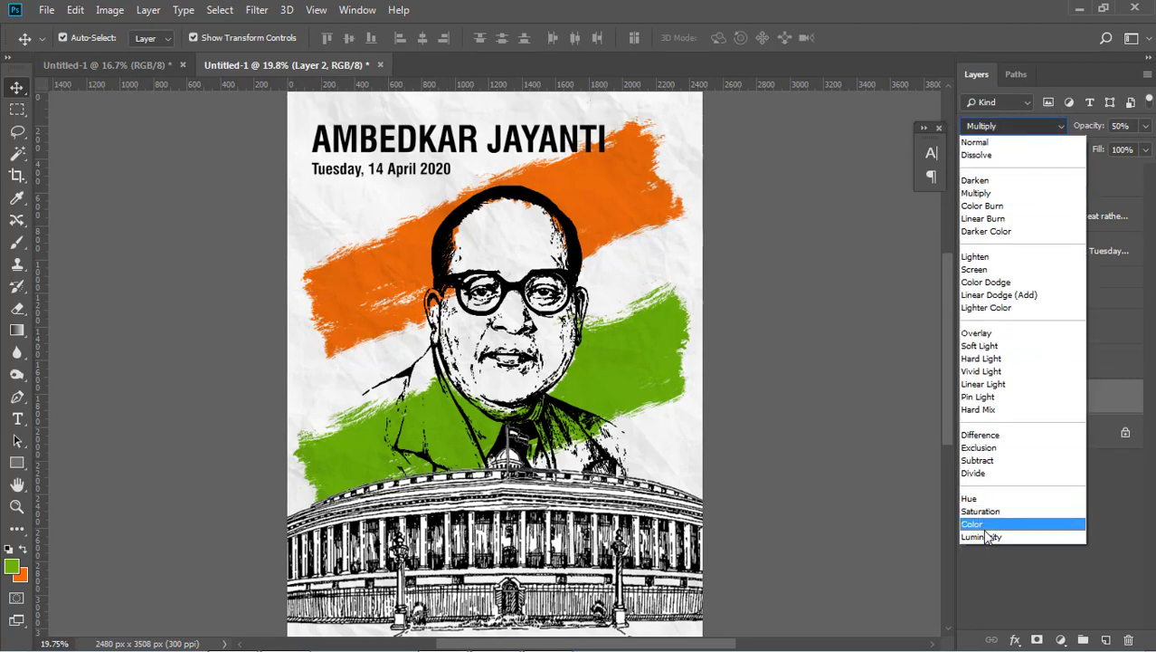
pyautogui.click(1000, 436)
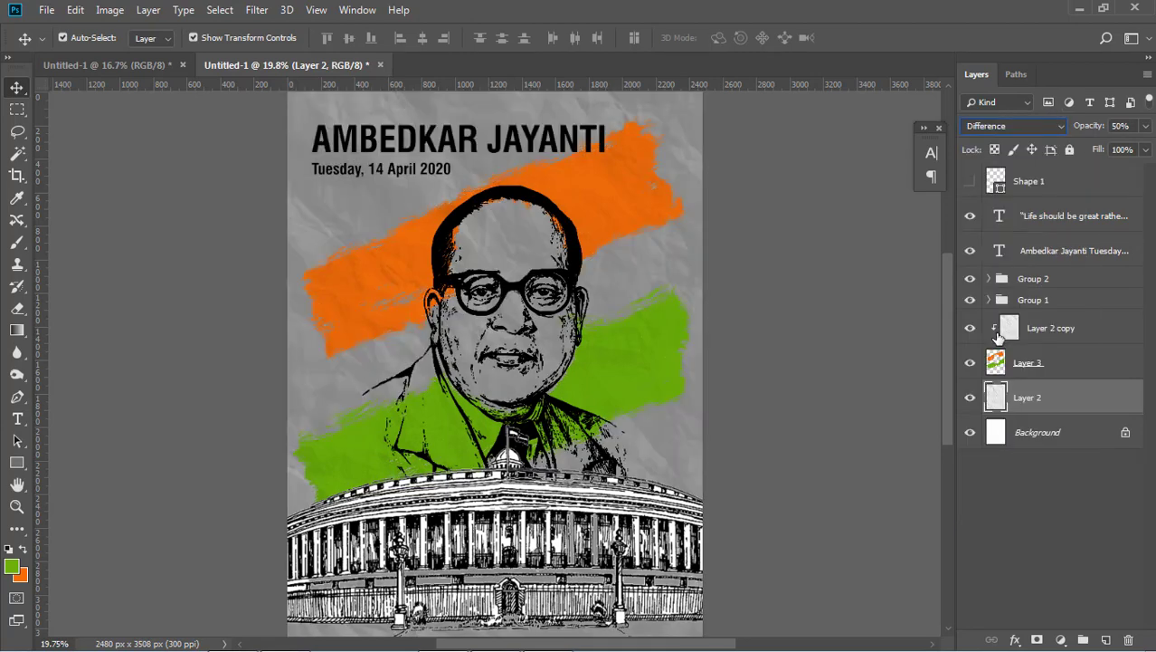
pyautogui.click(1017, 125)
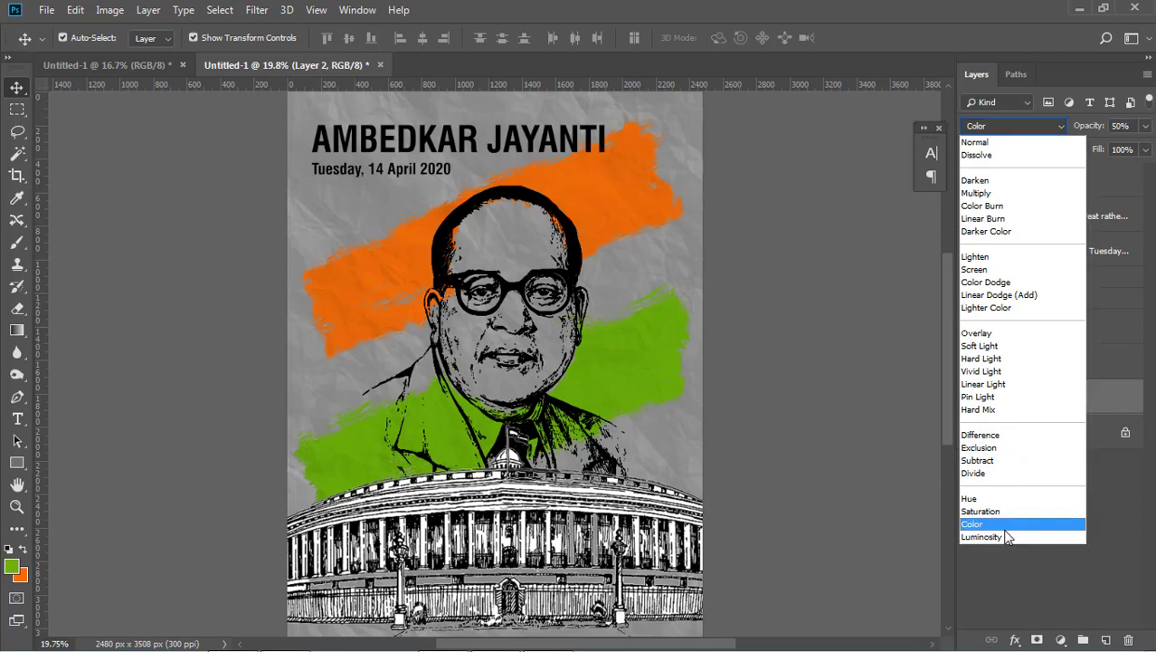
pyautogui.click(1006, 526)
pyautogui.click(1043, 128)
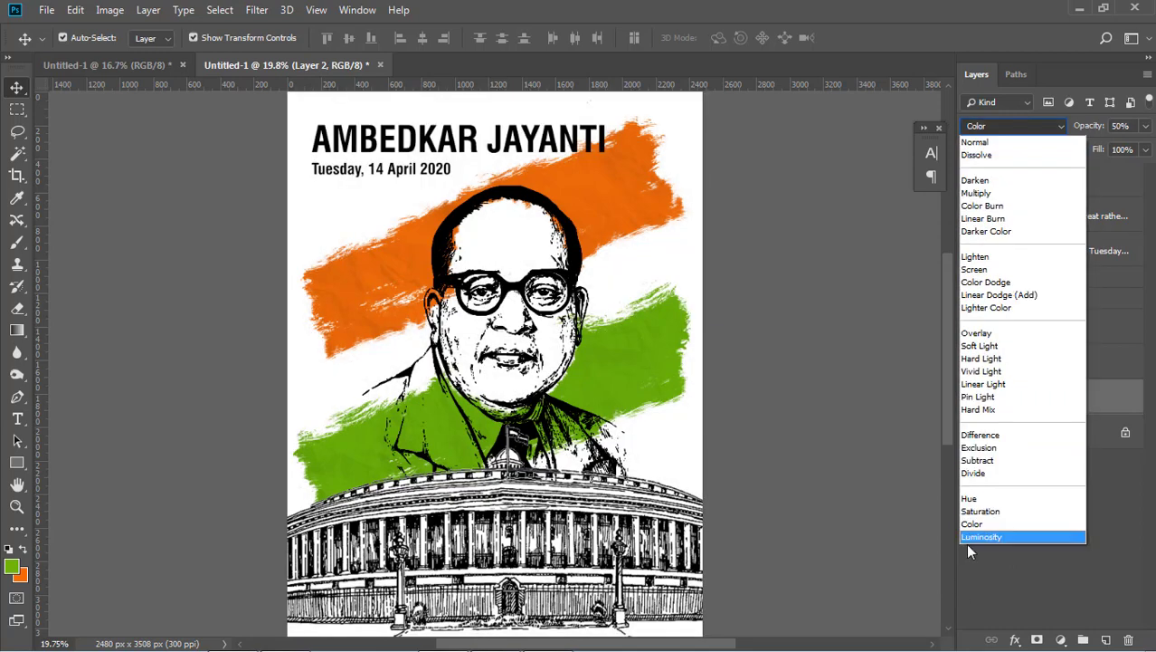
pyautogui.click(972, 536)
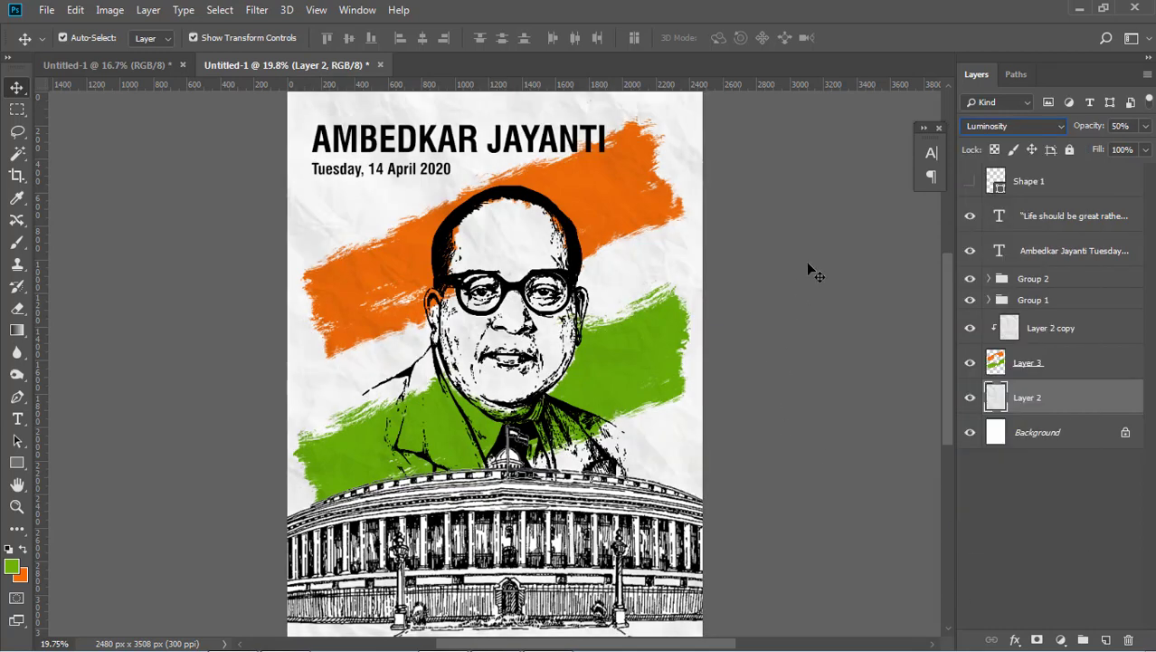
pyautogui.click(738, 424)
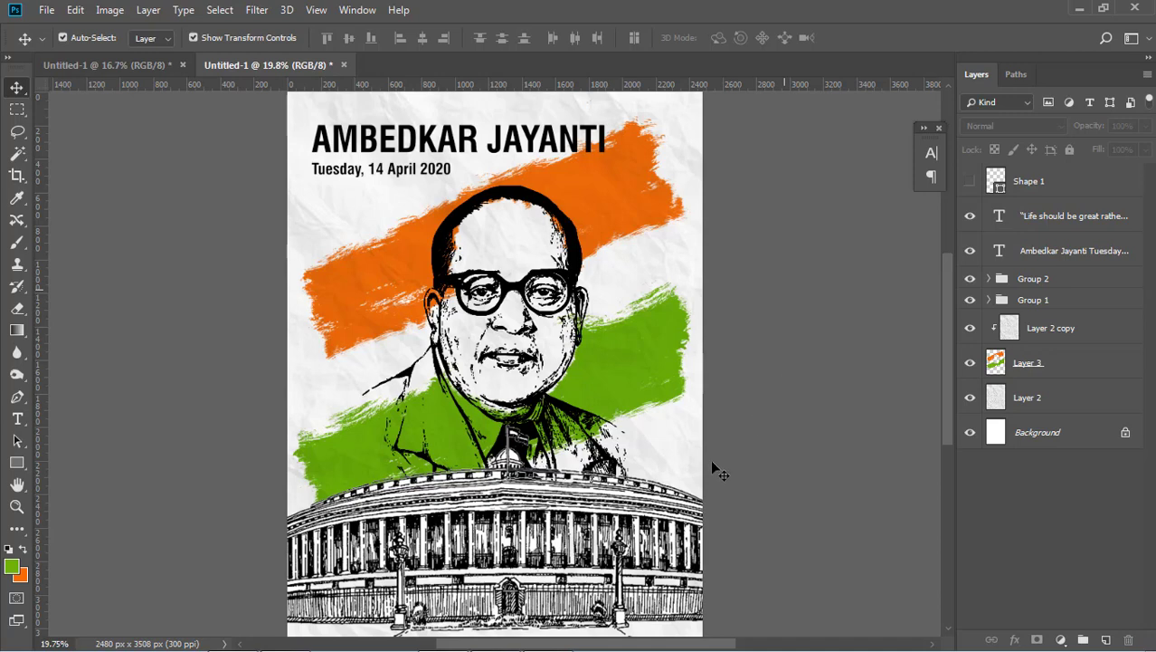
pyautogui.hotkey('ctrl', '-')
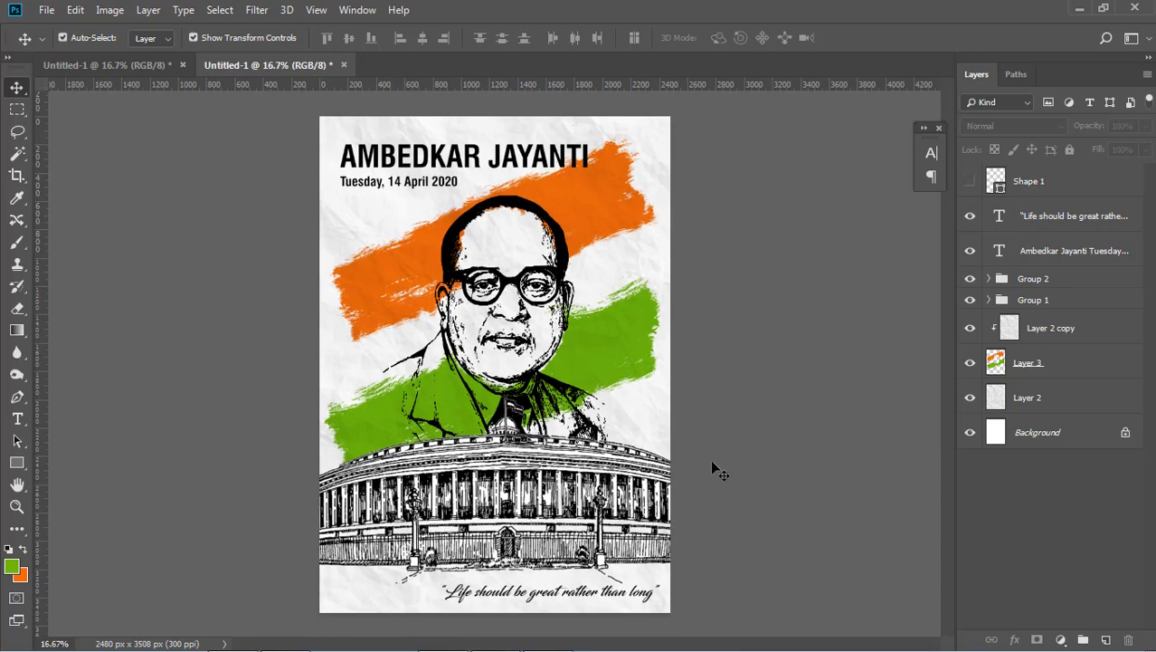
pyautogui.click(593, 590)
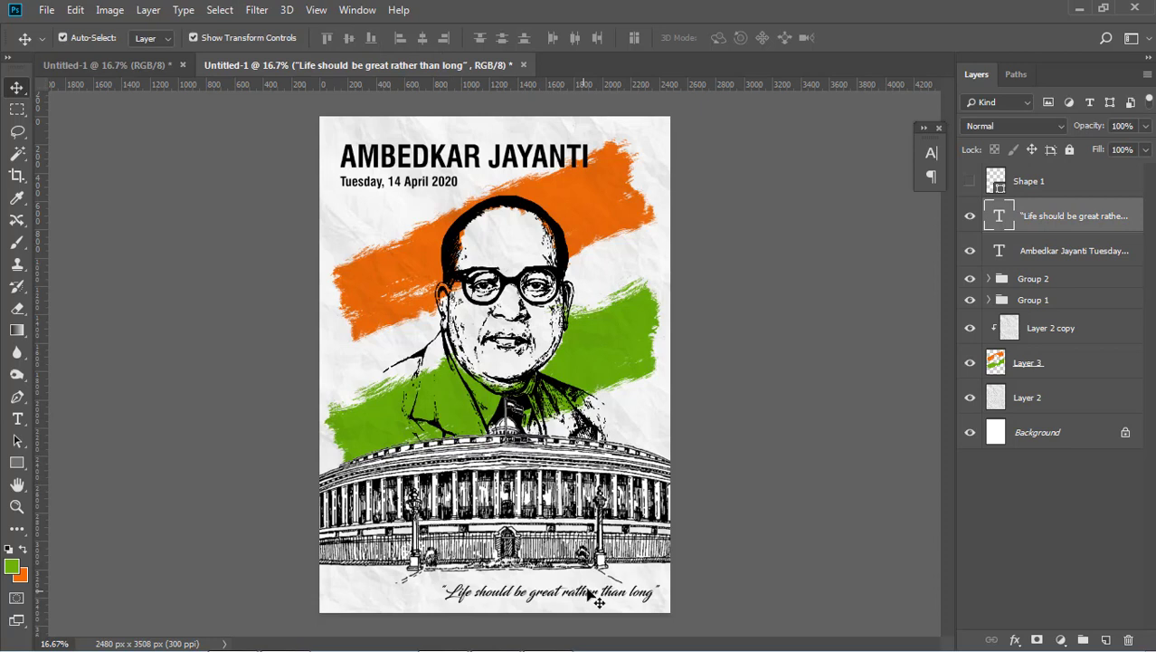
pyautogui.click(772, 536)
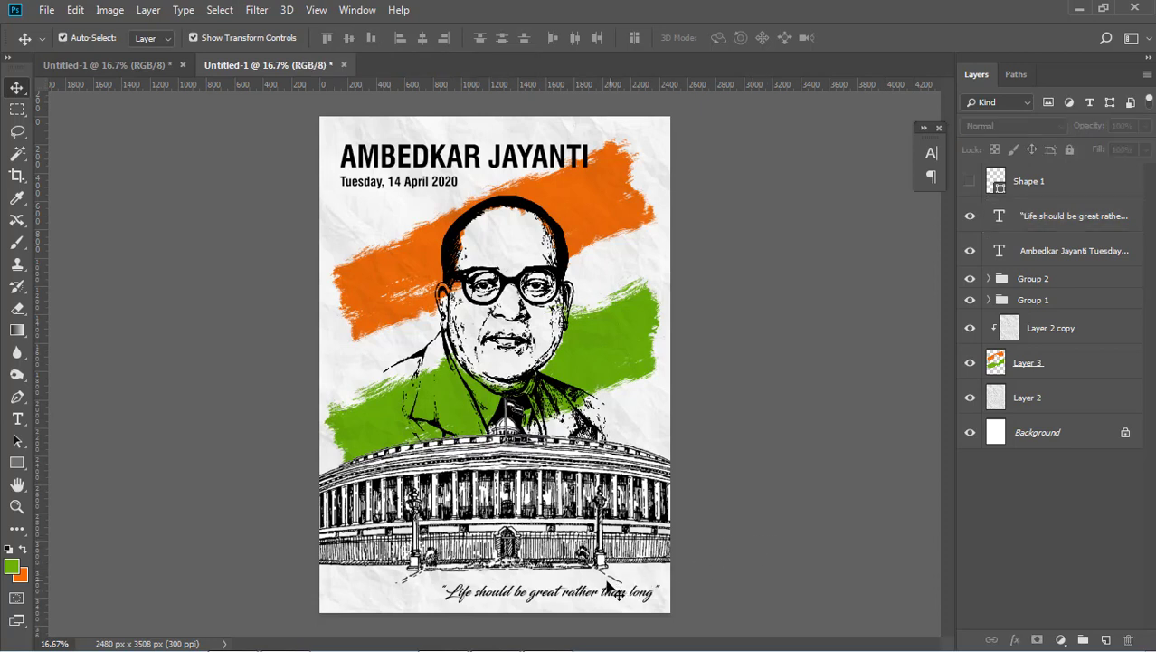